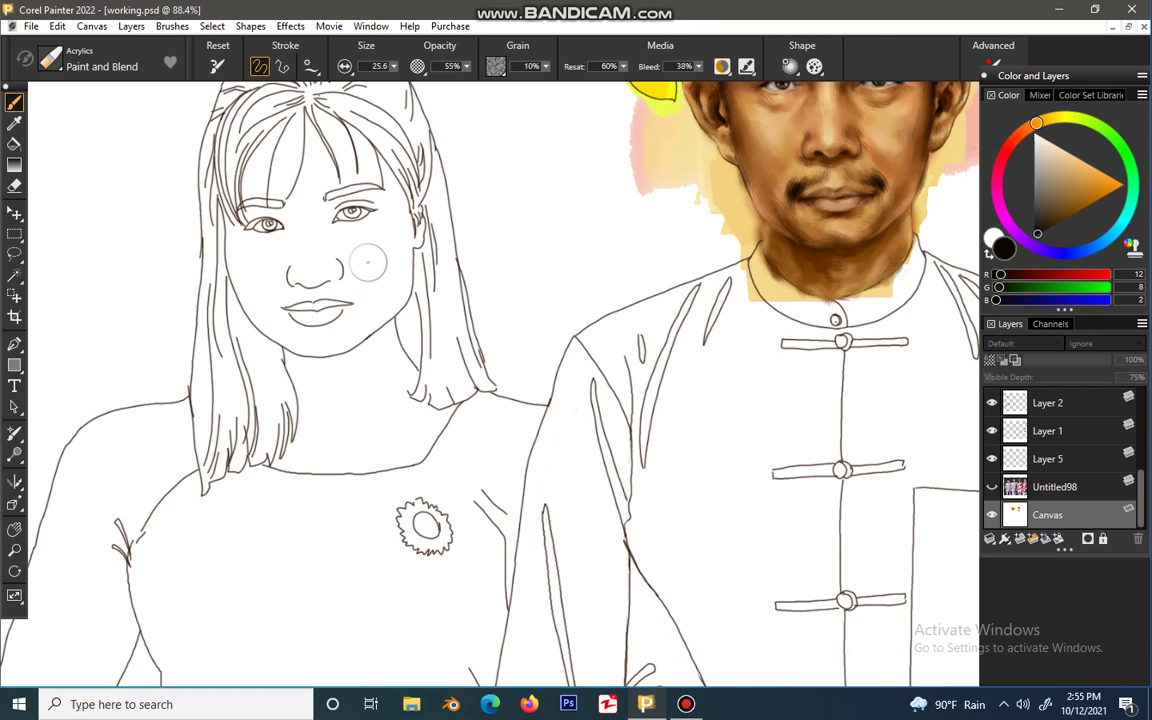
pyautogui.moveTo(368, 263)
pyautogui.mouseDown()
pyautogui.moveTo(360, 336)
pyautogui.moveTo(383, 347)
pyautogui.mouseUp()
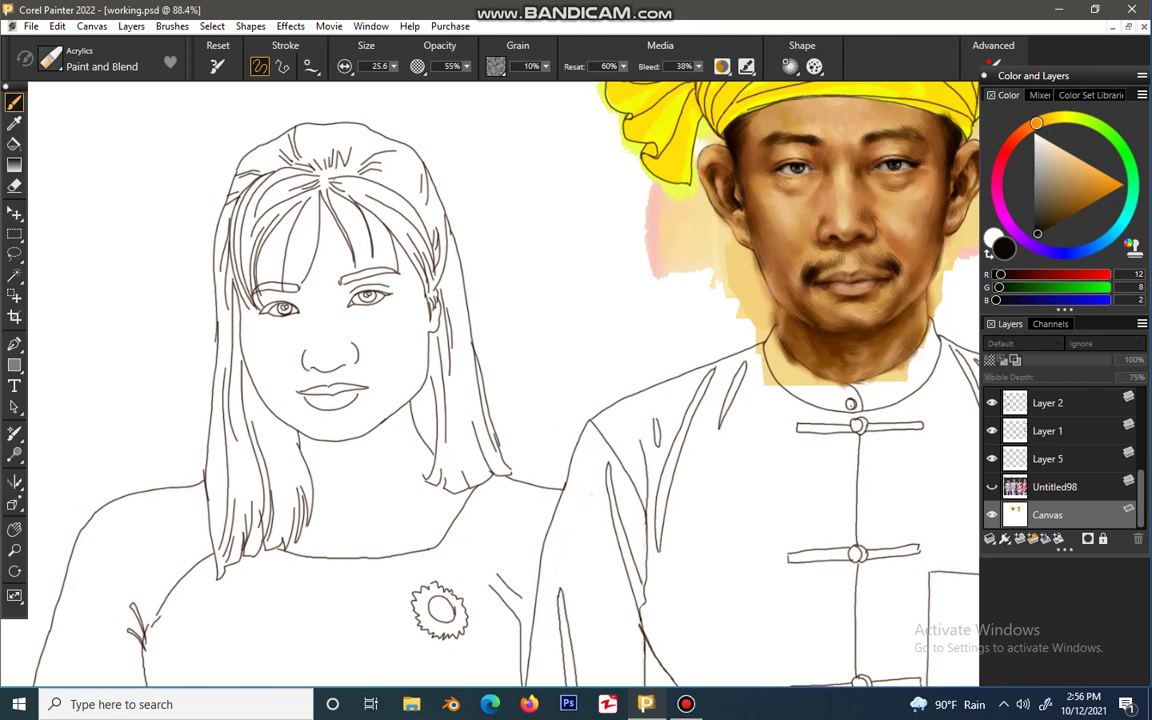
pyautogui.scroll(10, 1060, 460)
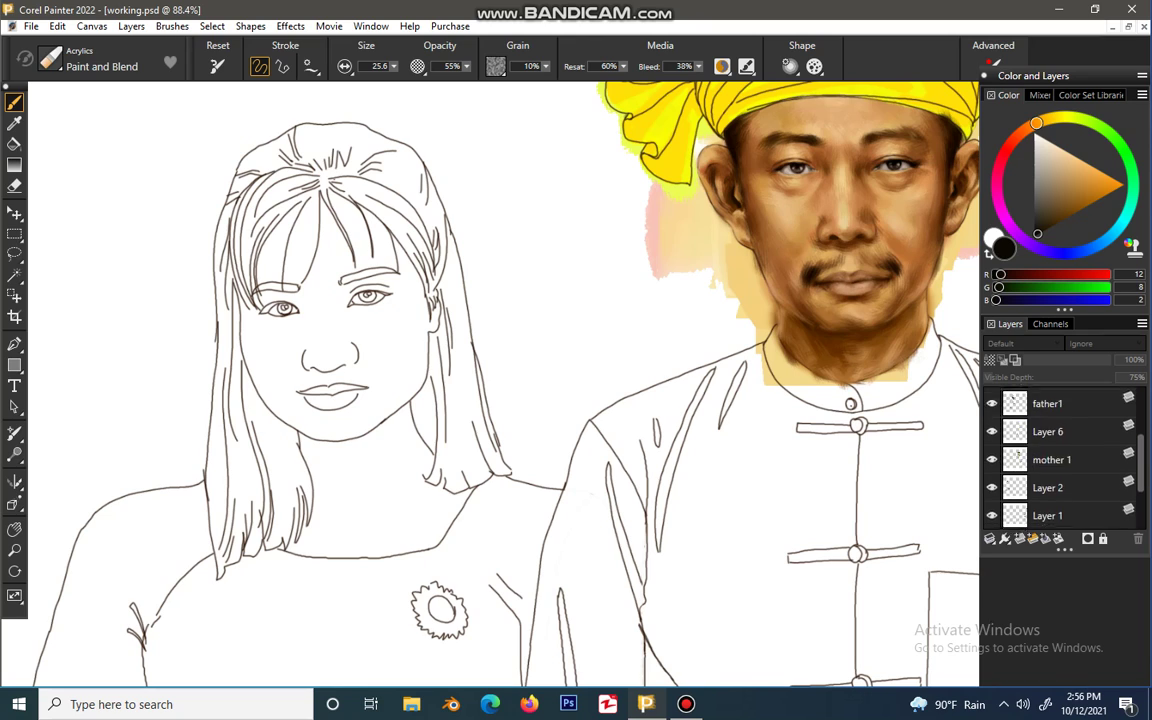
pyautogui.scroll(2, 1060, 460)
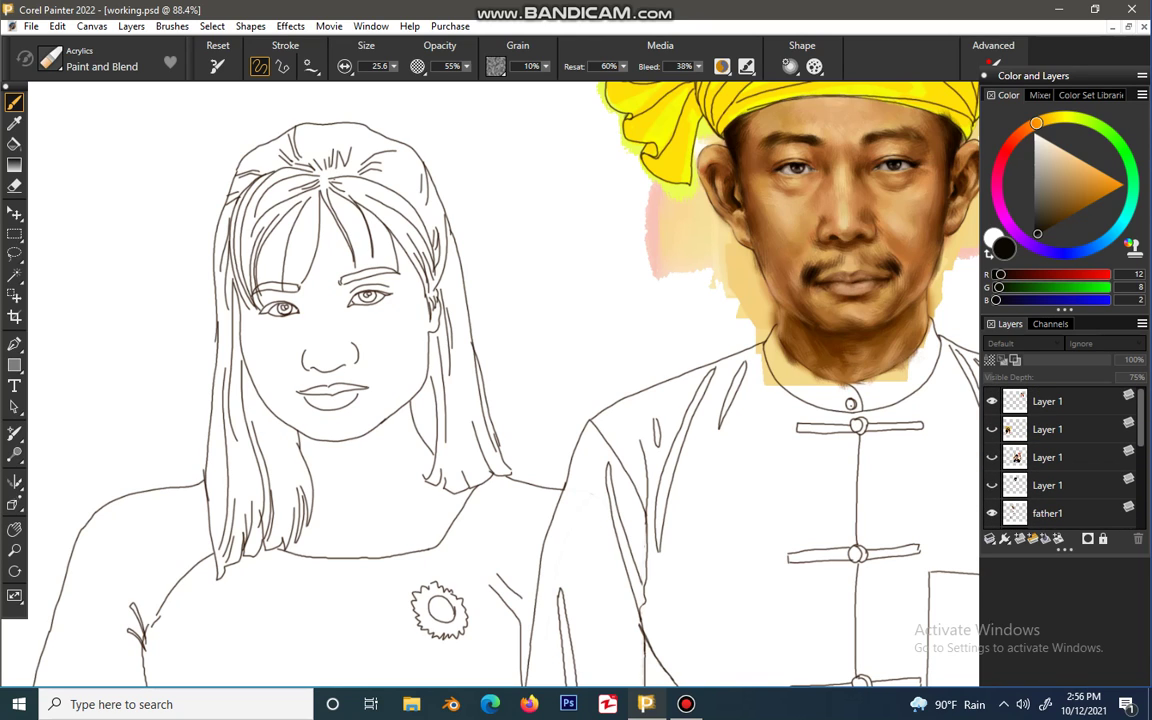
pyautogui.scroll(-10, 1060, 460)
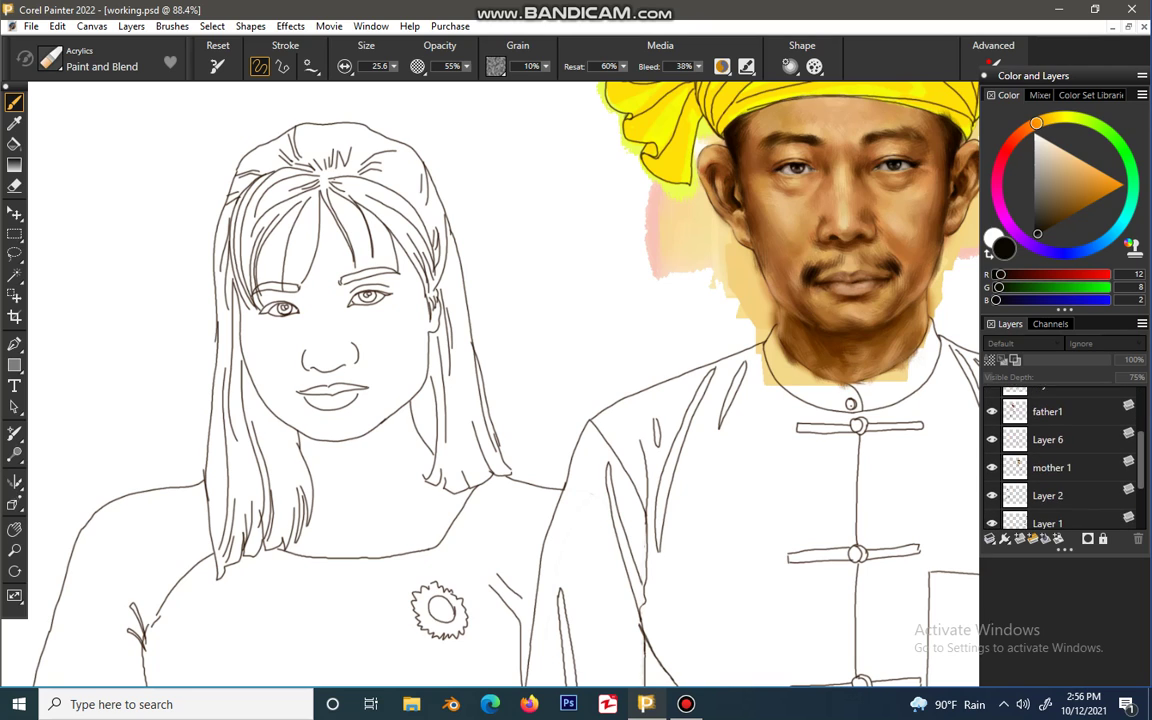
pyautogui.scroll(-1, 1060, 460)
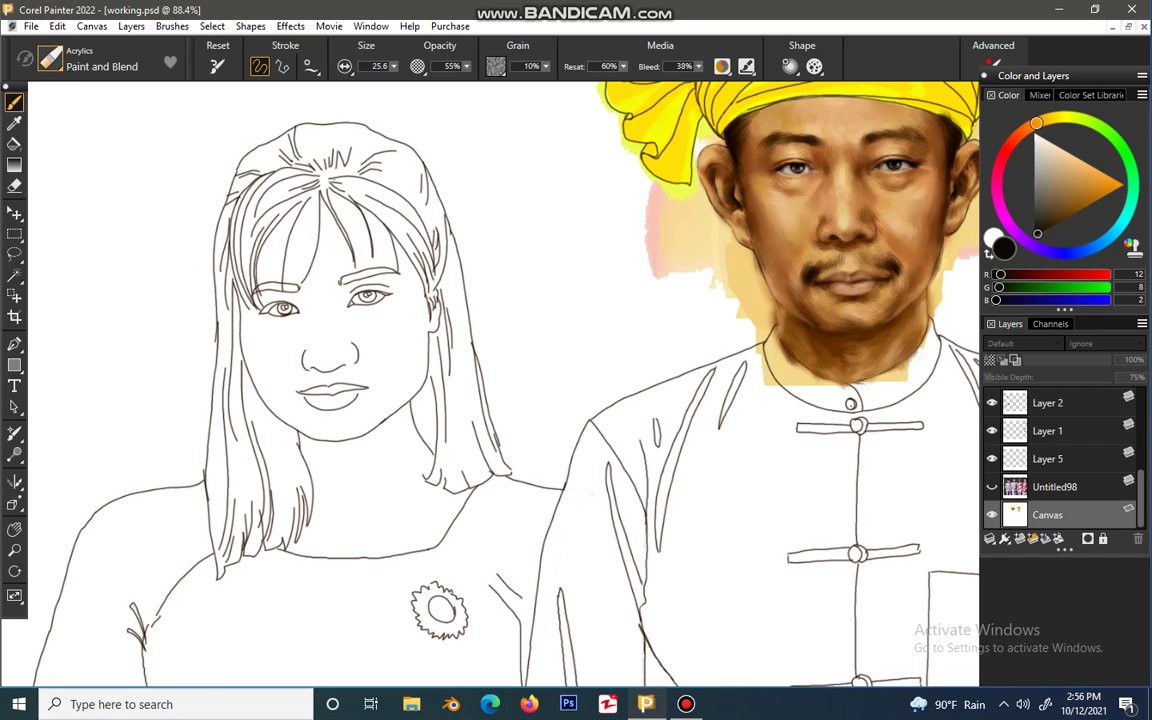
# Step: Block in the woman's forehead and cheeks in light peach (RGB 255, 215, 180) with the Acrylics Rake brush
pyautogui.click(50, 60)
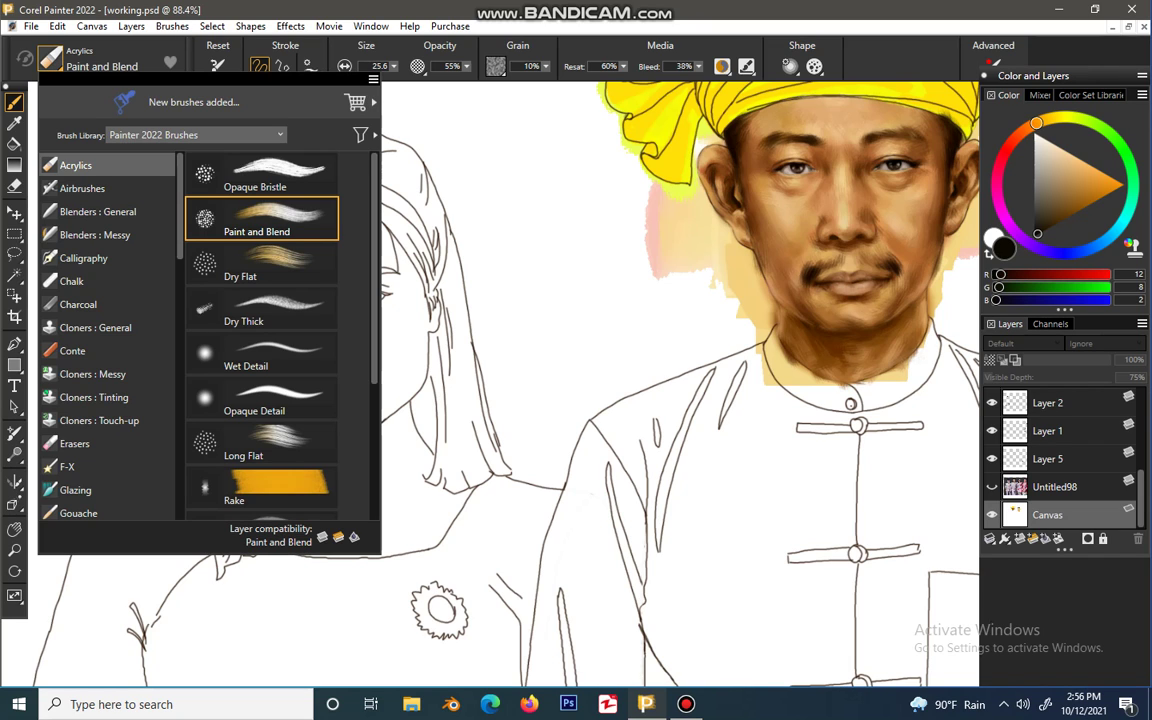
pyautogui.click(288, 487)
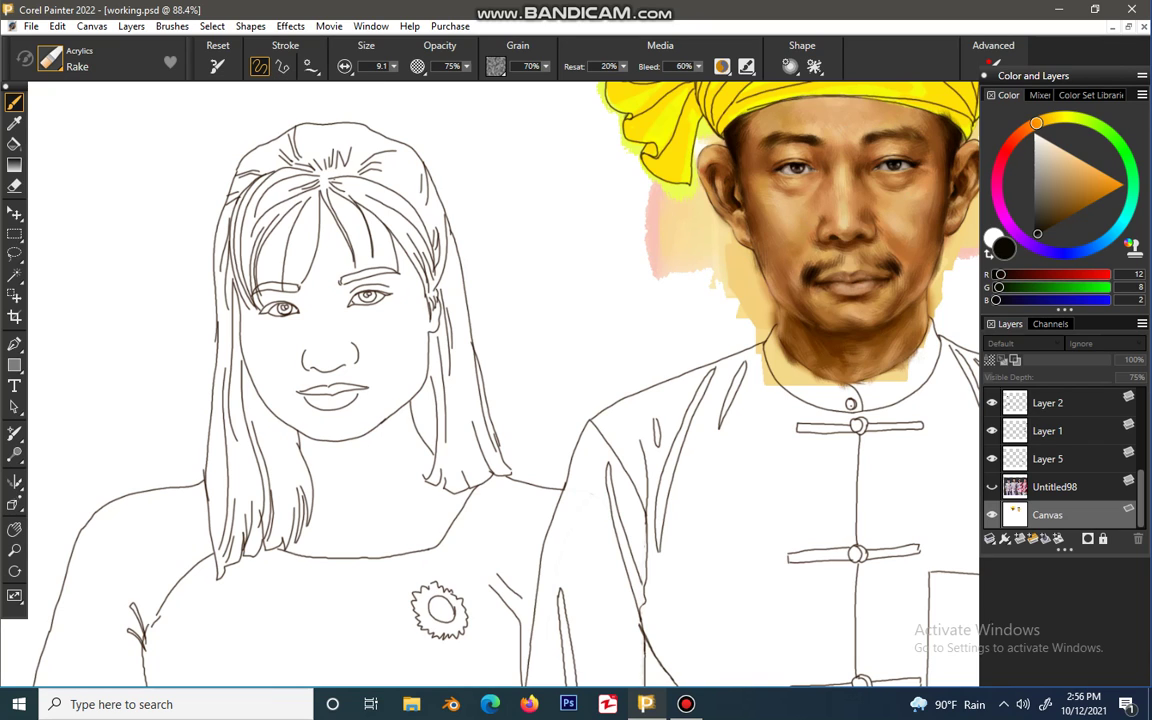
pyautogui.keyDown('alt'); pyautogui.click(926, 116); pyautogui.keyUp('alt')
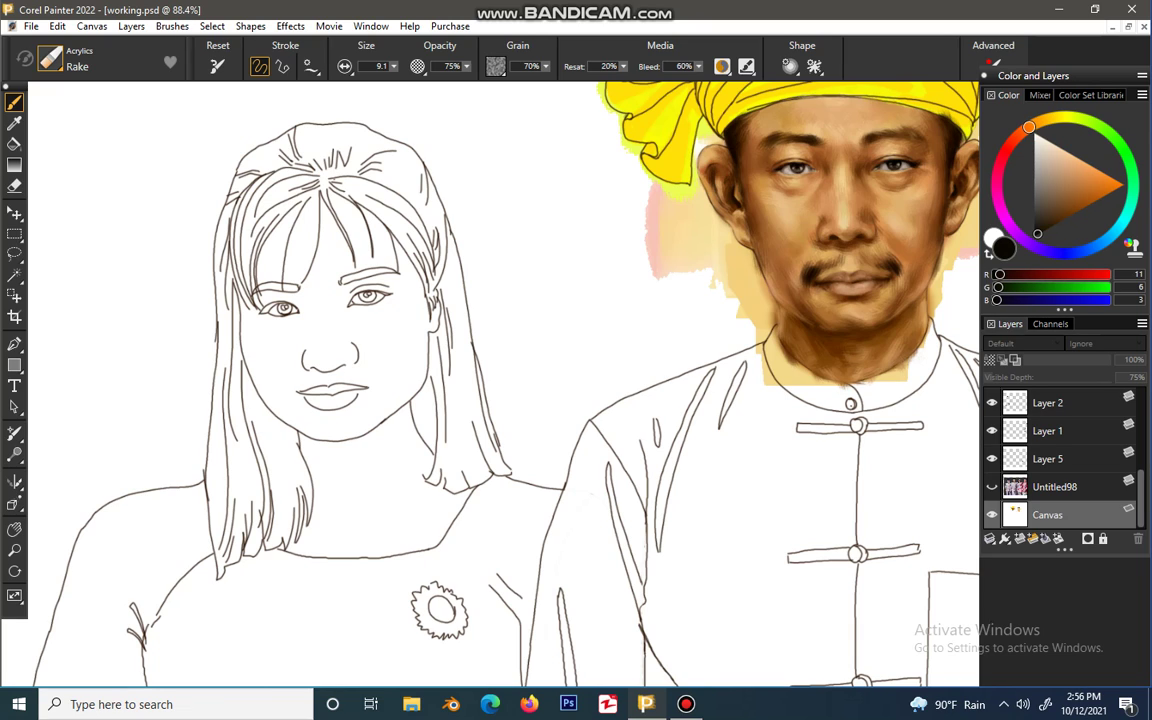
pyautogui.click(1061, 153)
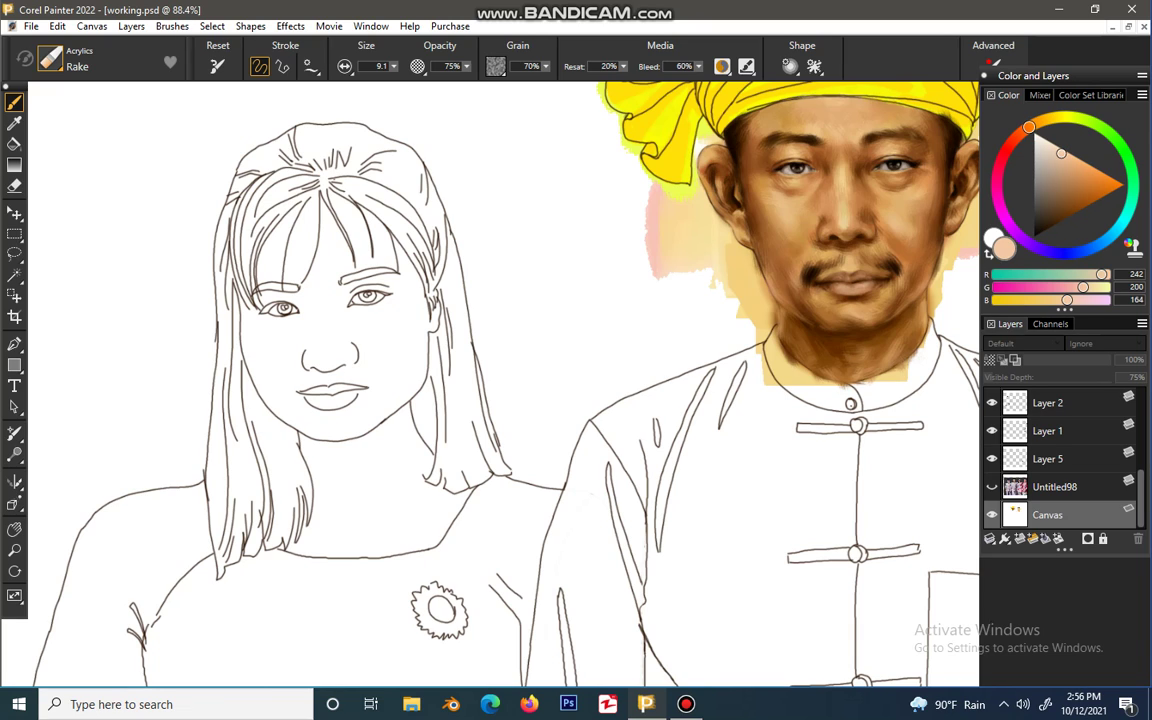
pyautogui.moveTo(1061, 153); pyautogui.dragTo(1060, 147)
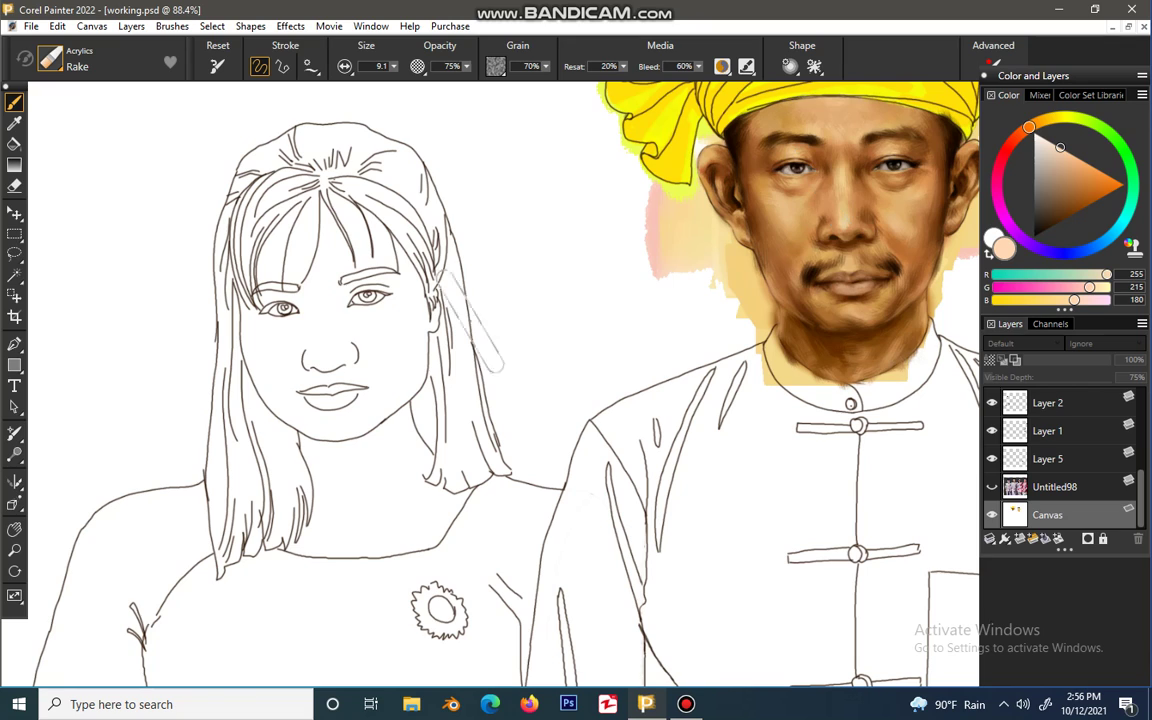
pyautogui.moveTo(325, 258)
pyautogui.mouseDown()
pyautogui.moveTo(275, 350)
pyautogui.moveTo(300, 362)
pyautogui.moveTo(321, 346)
pyautogui.mouseUp()
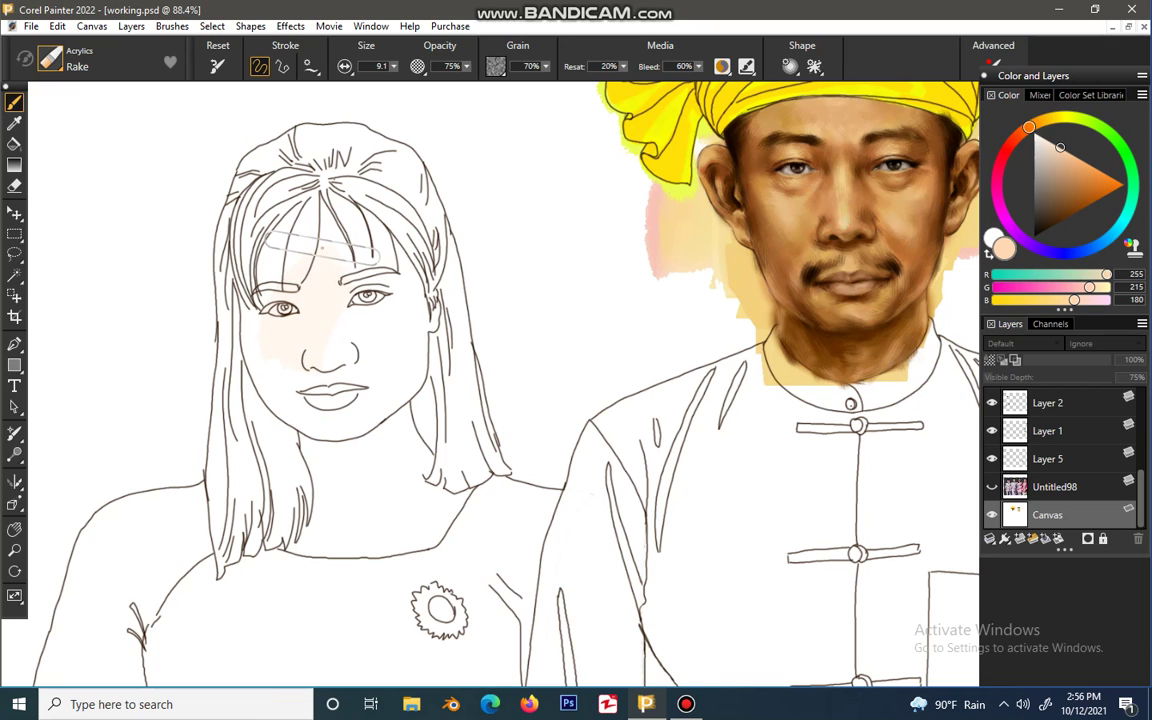
pyautogui.moveTo(313, 216); pyautogui.dragTo(316, 310)
pyautogui.moveTo(342, 262); pyautogui.dragTo(397, 342)
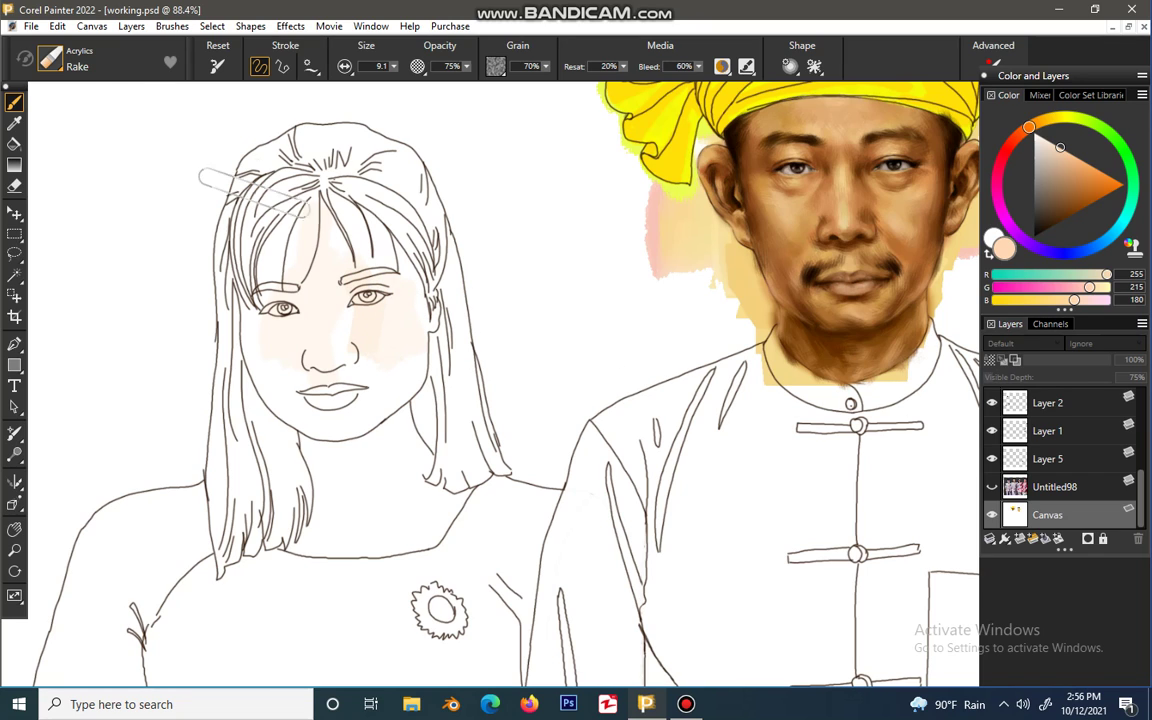
# Step: Switch to the Acrylics Gel Wash brush and wash the same light peach over the woman's nose, cheeks and chin
pyautogui.click(50, 58)
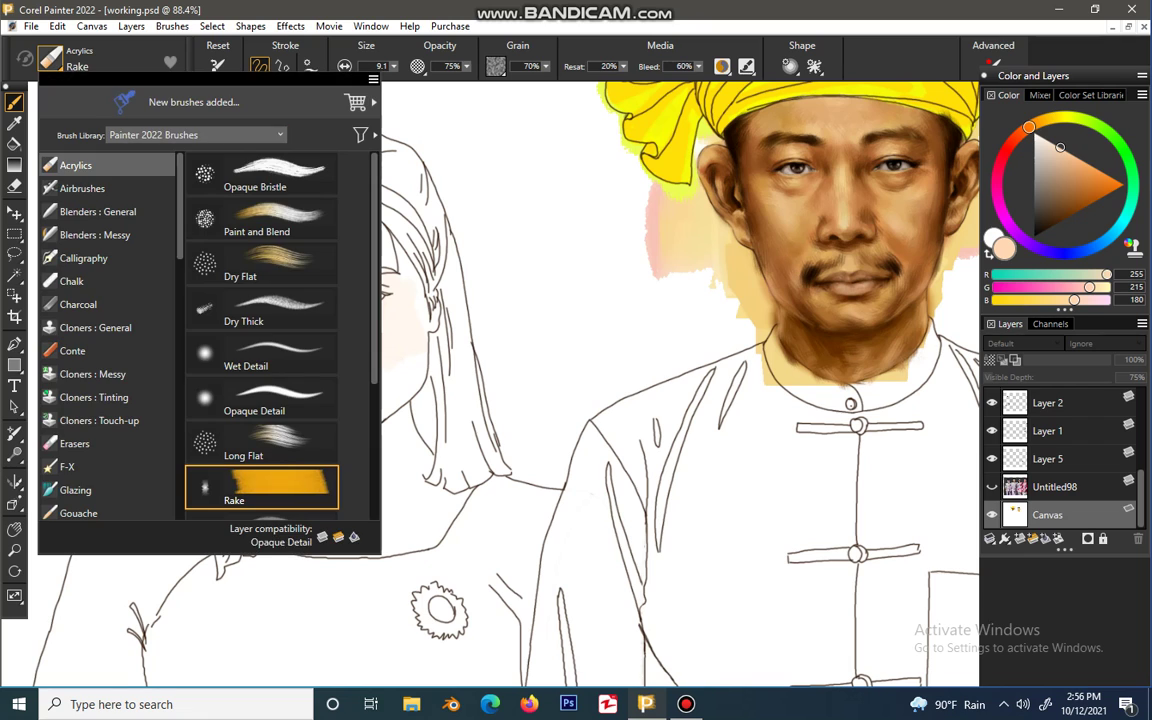
pyautogui.scroll(-3, 262, 330)
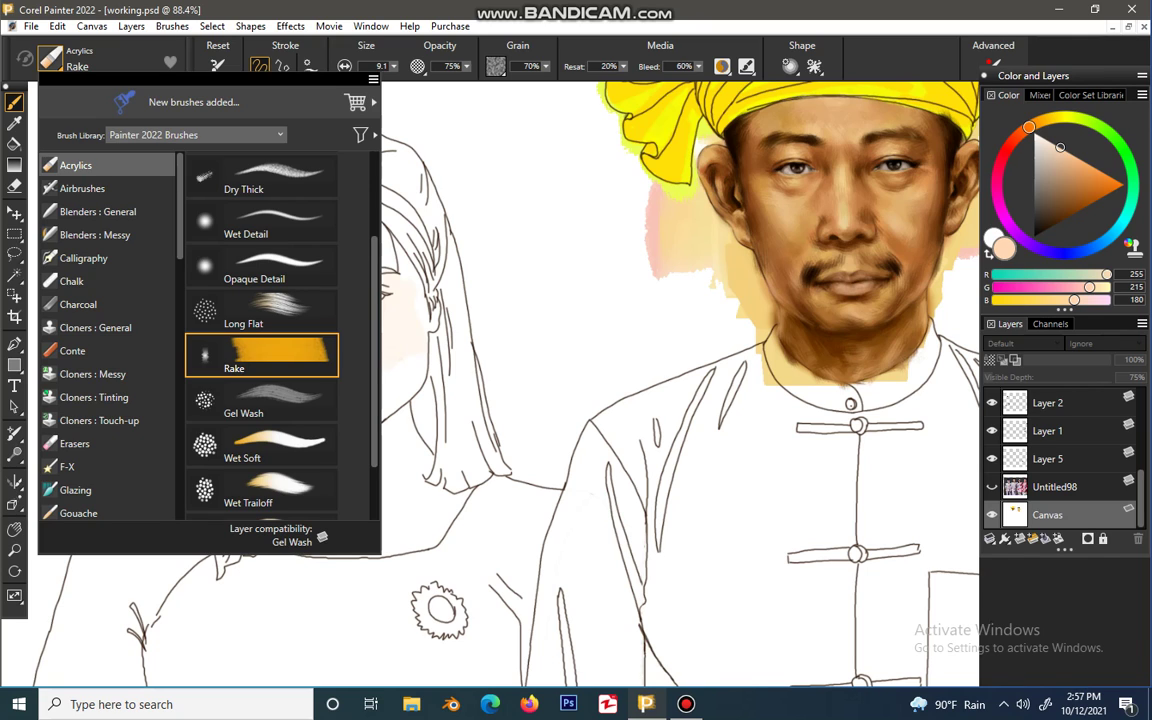
pyautogui.click(258, 400)
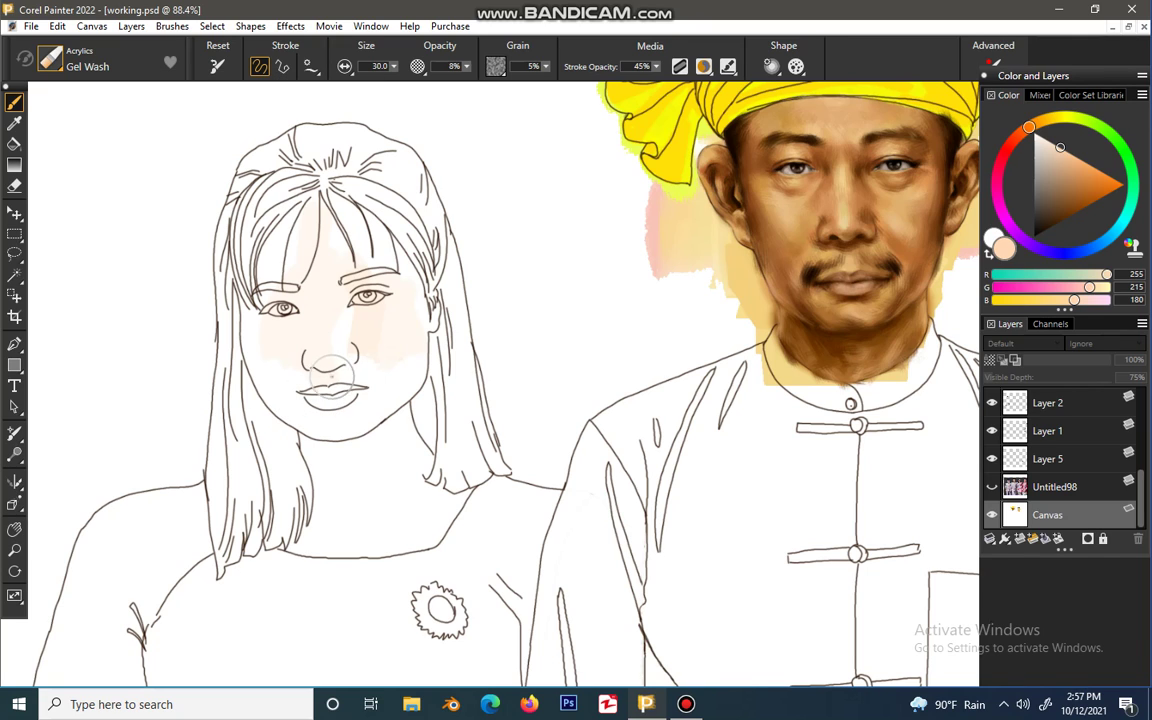
pyautogui.moveTo(340, 301); pyautogui.dragTo(333, 340)
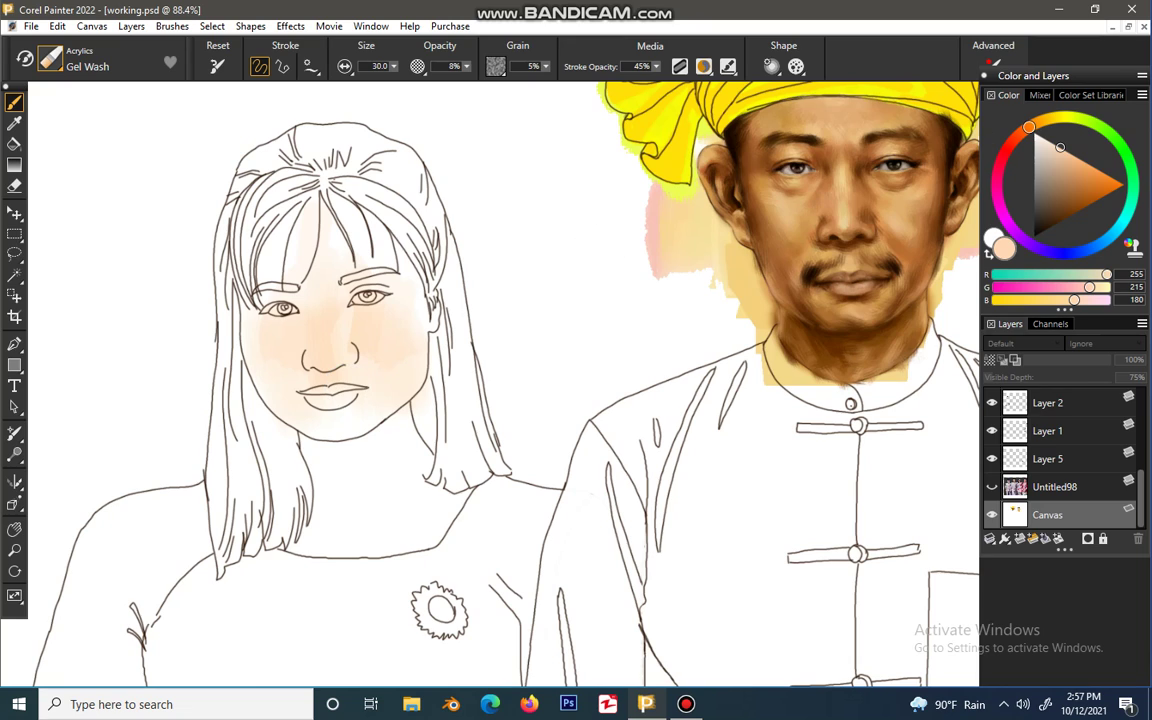
# Step: Deepen the woman's face and tint her neck with a darker peach wash, RGB 241, 192, 149
pyautogui.click(1066, 157)
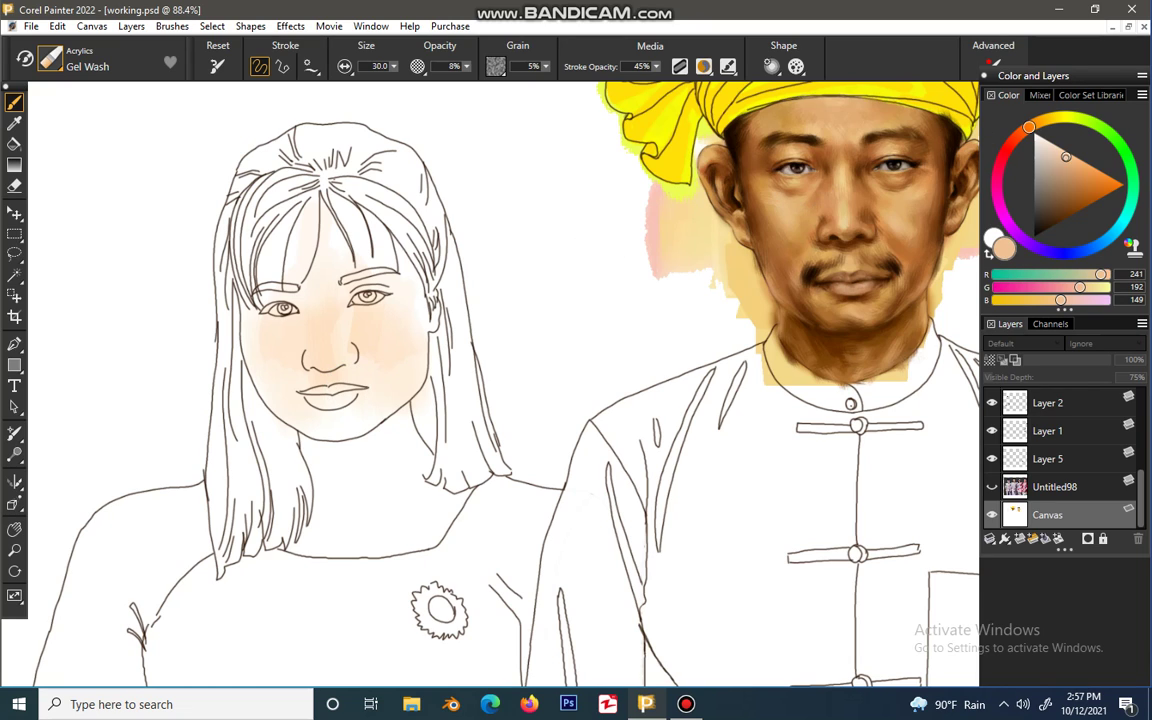
pyautogui.moveTo(280, 290)
pyautogui.mouseDown()
pyautogui.moveTo(310, 310)
pyautogui.moveTo(347, 300)
pyautogui.moveTo(370, 335)
pyautogui.moveTo(318, 372)
pyautogui.moveTo(280, 375)
pyautogui.moveTo(240, 320)
pyautogui.moveTo(245, 370)
pyautogui.moveTo(250, 245)
pyautogui.moveTo(282, 225)
pyautogui.moveTo(255, 218)
pyautogui.moveTo(310, 245)
pyautogui.moveTo(340, 220)
pyautogui.moveTo(368, 250)
pyautogui.moveTo(382, 300)
pyautogui.mouseUp()
pyautogui.moveTo(360, 365)
pyautogui.mouseDown()
pyautogui.moveTo(280, 470)
pyautogui.moveTo(282, 495)
pyautogui.moveTo(350, 480)
pyautogui.moveTo(419, 514)
pyautogui.mouseUp()
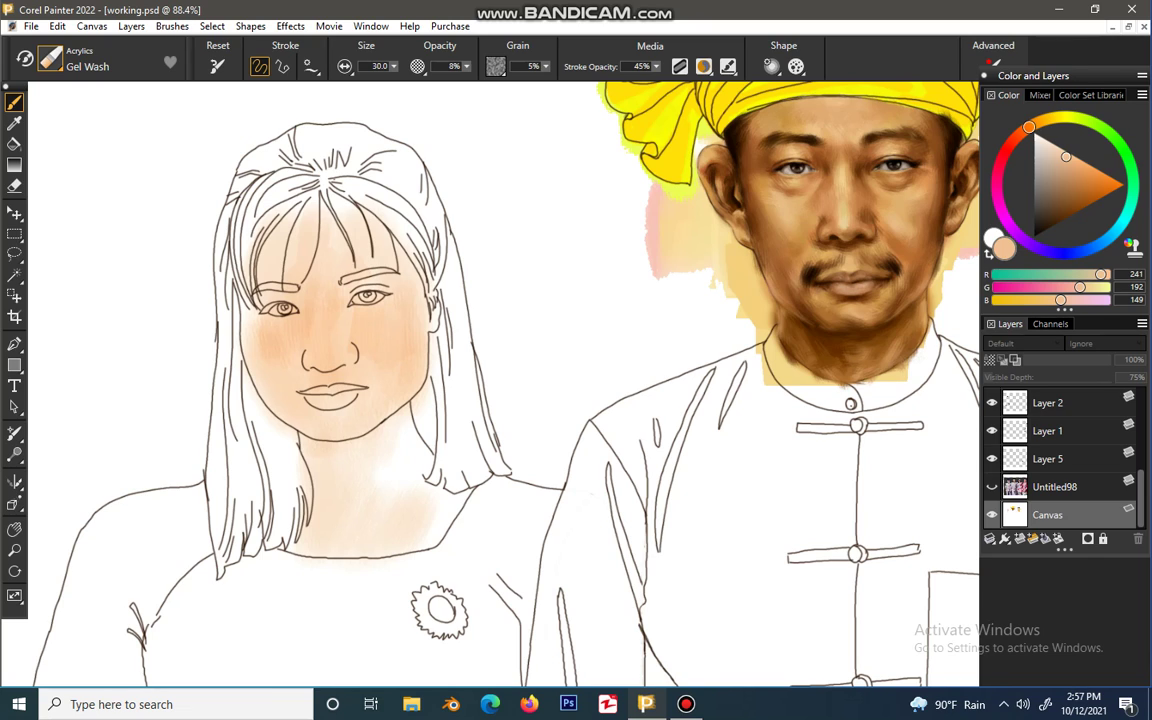
# Step: Shift the hue to a yellower skin tone (RGB 241, 209, 149) and layer it over the woman's cheeks, neck and forehead
pyautogui.click(1041, 121)
pyautogui.moveTo(300, 297)
pyautogui.mouseDown()
pyautogui.moveTo(297, 321)
pyautogui.moveTo(264, 318)
pyautogui.mouseUp()
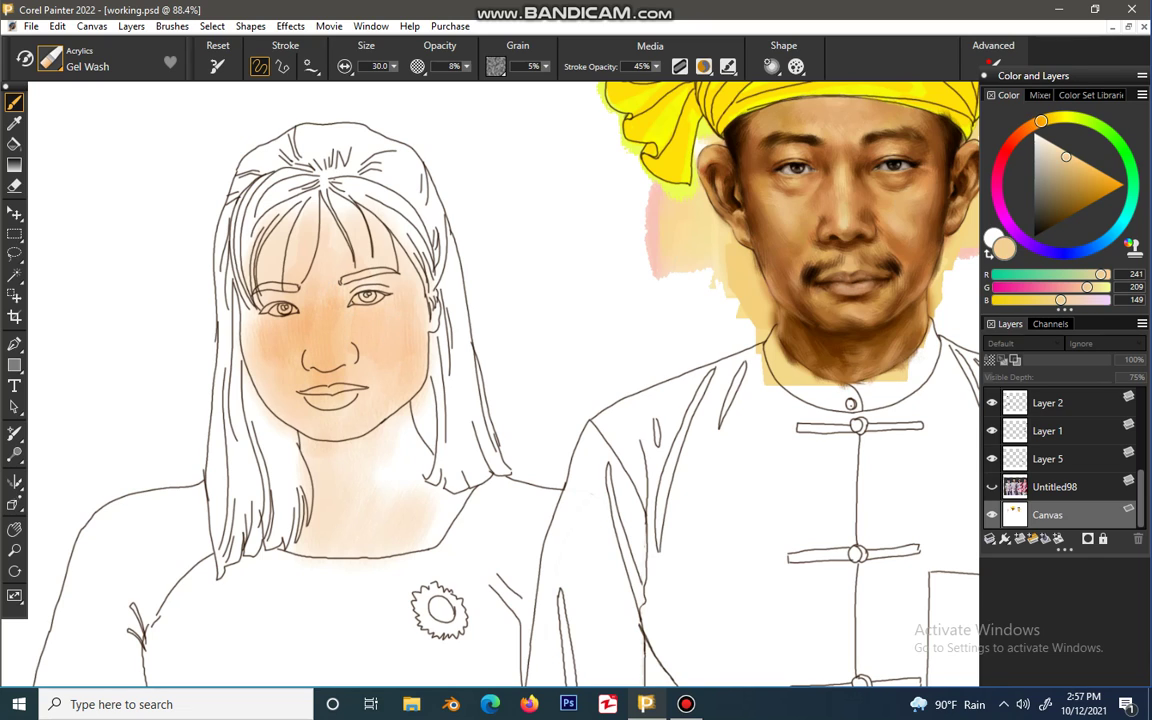
pyautogui.moveTo(343, 318)
pyautogui.mouseDown()
pyautogui.moveTo(375, 400)
pyautogui.moveTo(303, 394)
pyautogui.mouseUp()
pyautogui.moveTo(305, 455); pyautogui.dragTo(390, 395)
pyautogui.moveTo(407, 464)
pyautogui.mouseDown()
pyautogui.moveTo(425, 530)
pyautogui.moveTo(382, 488)
pyautogui.mouseUp()
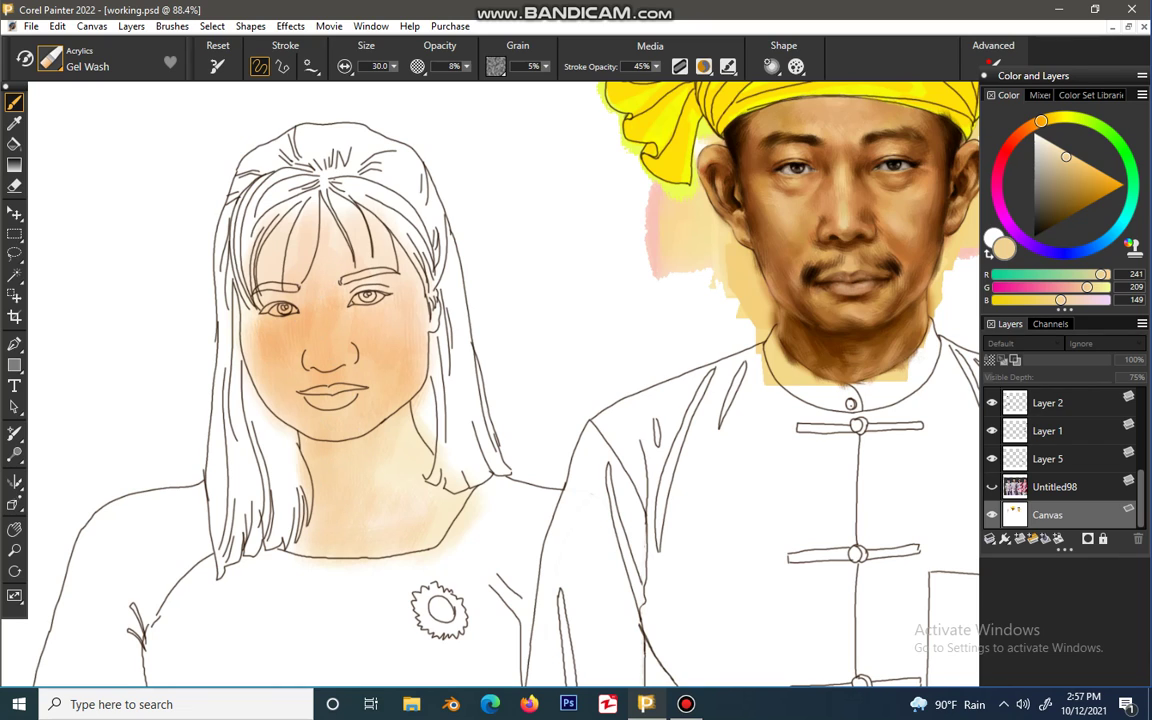
pyautogui.moveTo(247, 233)
pyautogui.mouseDown()
pyautogui.moveTo(343, 220)
pyautogui.moveTo(362, 252)
pyautogui.mouseUp()
pyautogui.moveTo(281, 353); pyautogui.dragTo(242, 344)
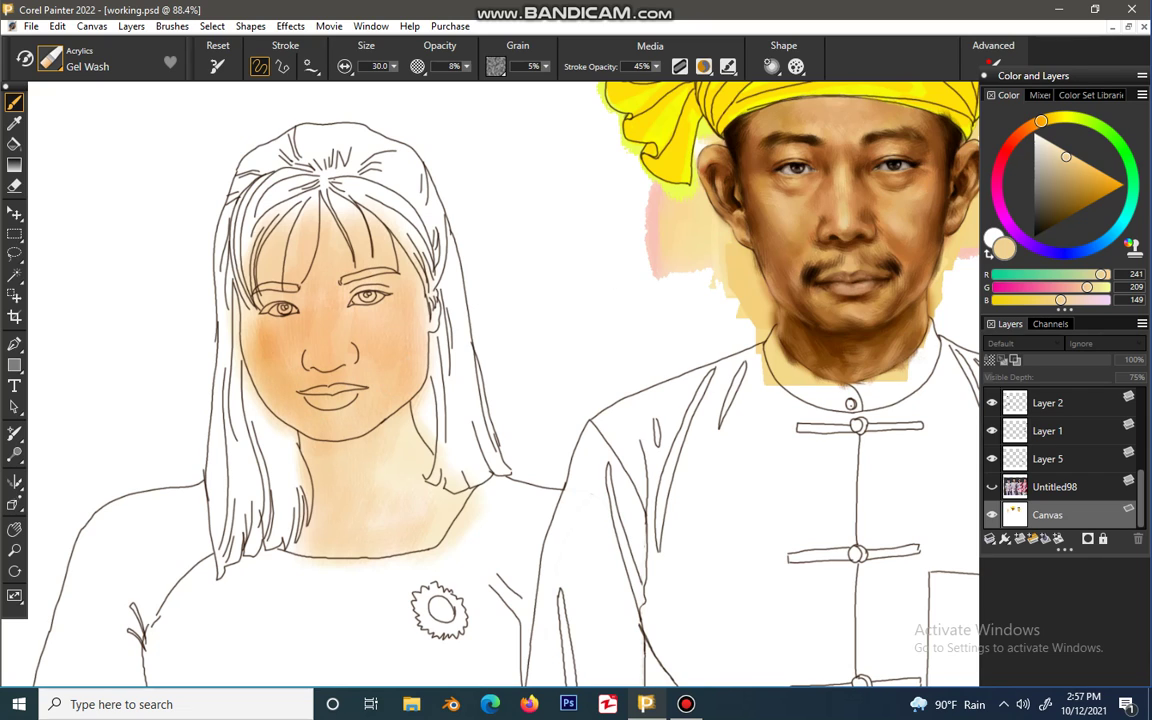
# Step: Shade the woman's cheeks and the neck under her chin in tan (RGB 198, 167, 110), and between her brows in RGB 217, 193, 149
pyautogui.click(1065, 173)
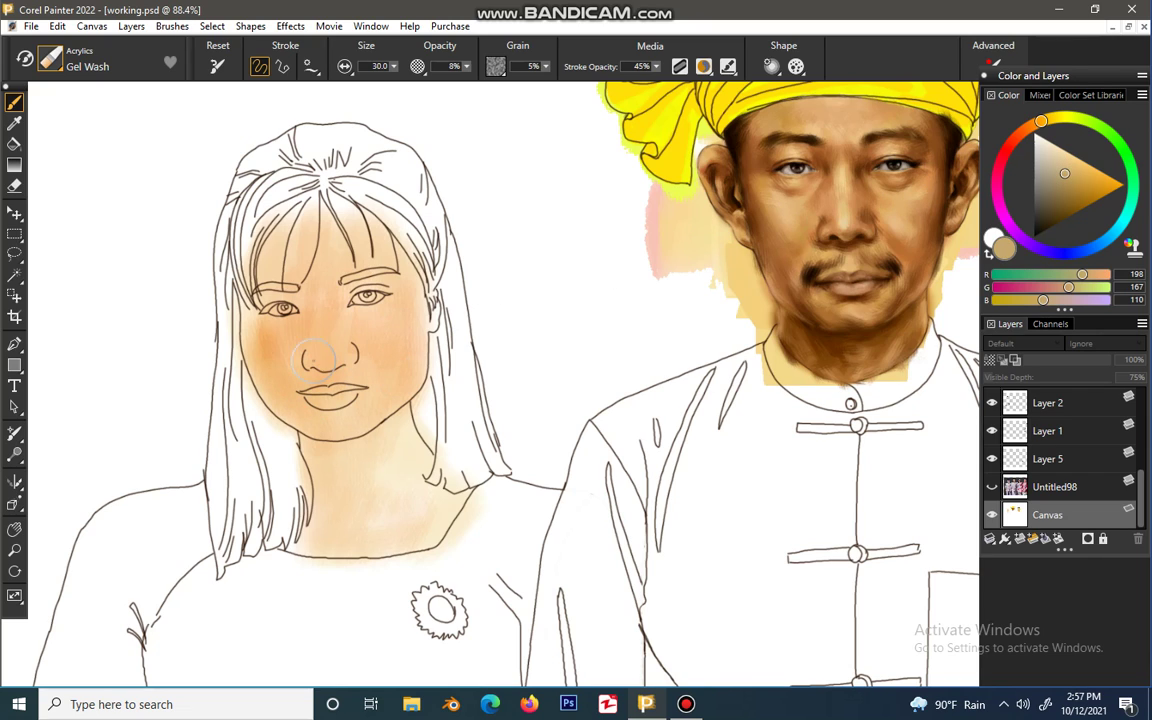
pyautogui.moveTo(257, 311)
pyautogui.mouseDown()
pyautogui.moveTo(261, 355)
pyautogui.moveTo(331, 438)
pyautogui.moveTo(372, 372)
pyautogui.moveTo(408, 350)
pyautogui.moveTo(396, 360)
pyautogui.mouseUp()
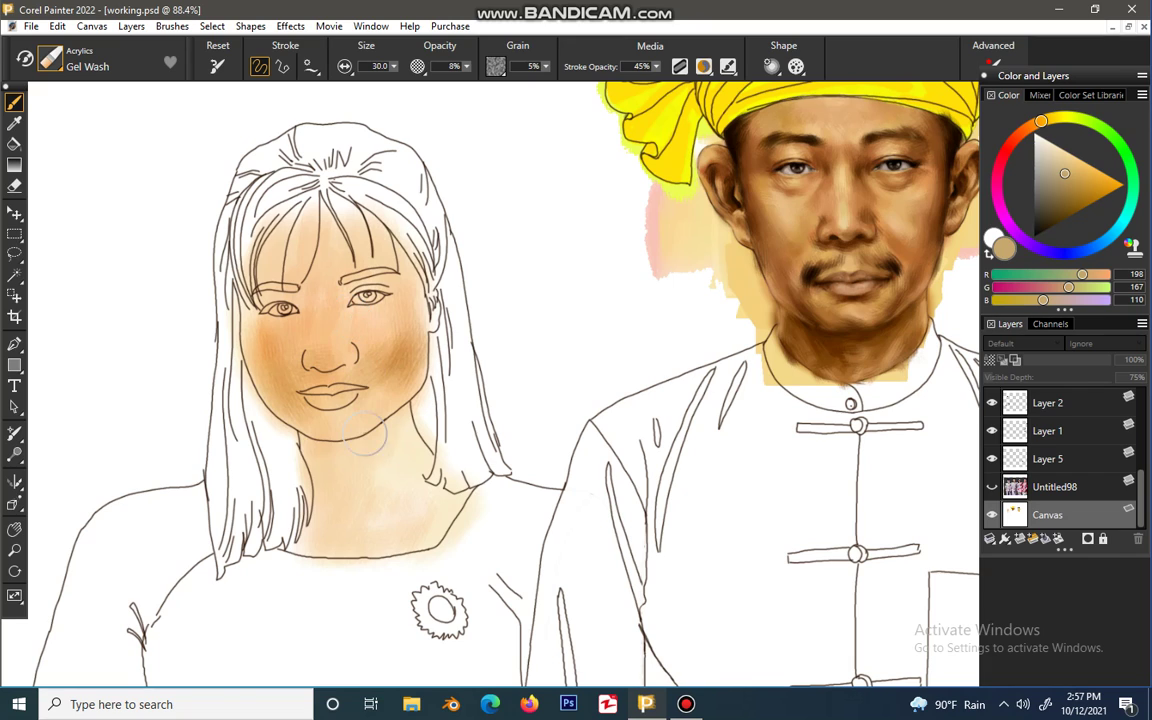
pyautogui.moveTo(328, 456)
pyautogui.mouseDown()
pyautogui.moveTo(347, 468)
pyautogui.moveTo(373, 433)
pyautogui.mouseUp()
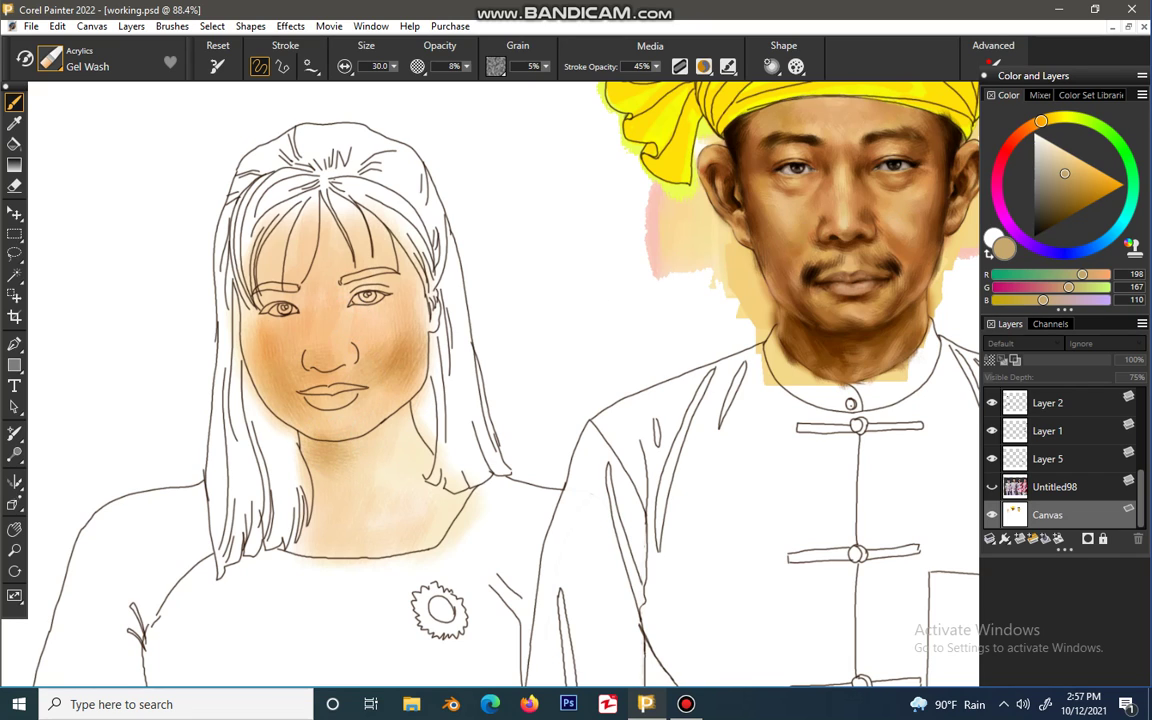
pyautogui.click(1057, 162)
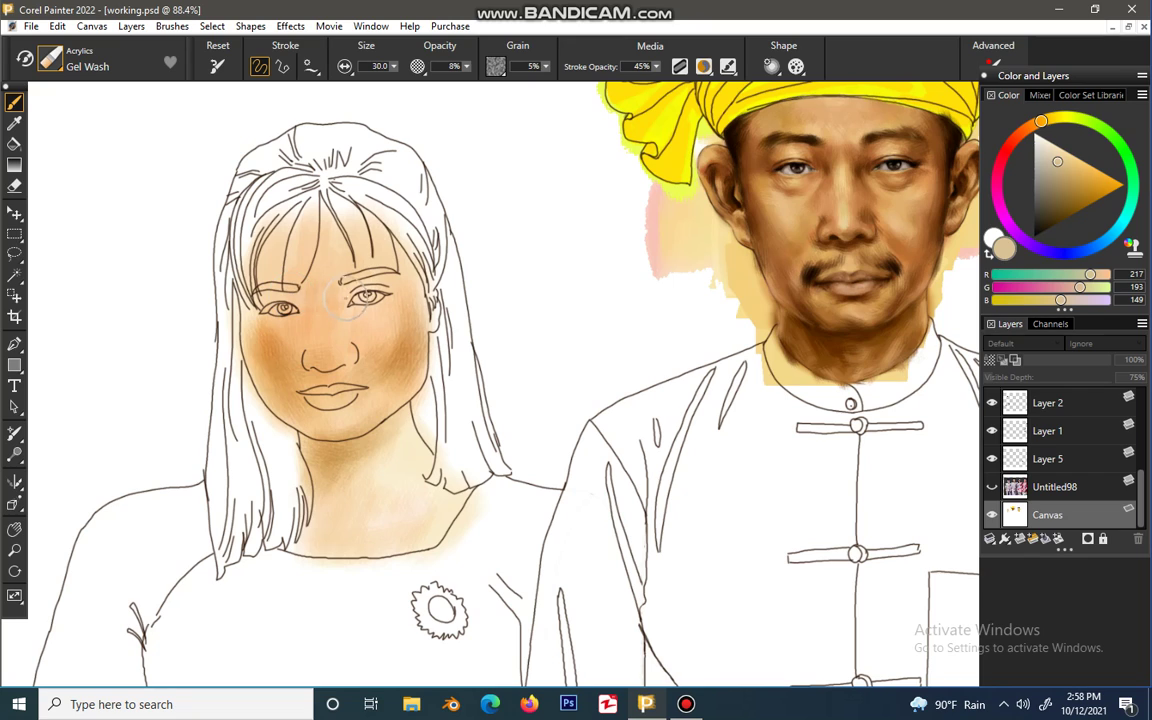
pyautogui.moveTo(320, 284)
pyautogui.mouseDown()
pyautogui.moveTo(357, 296)
pyautogui.moveTo(412, 240)
pyautogui.moveTo(382, 232)
pyautogui.moveTo(319, 250)
pyautogui.mouseUp()
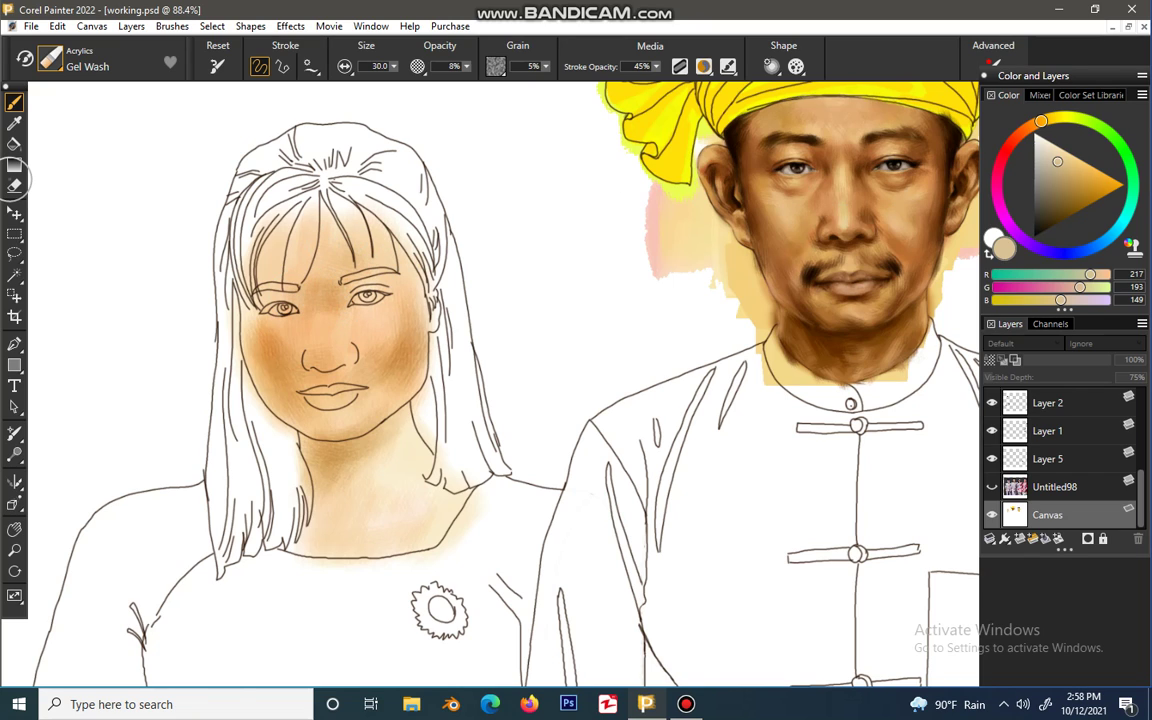
# Step: Paint pale cream highlights (RGB 234, 218, 190) on both upper cheeks below the woman's eyes with the Acrylics Paint and Blend brush
pyautogui.click(1049, 149)
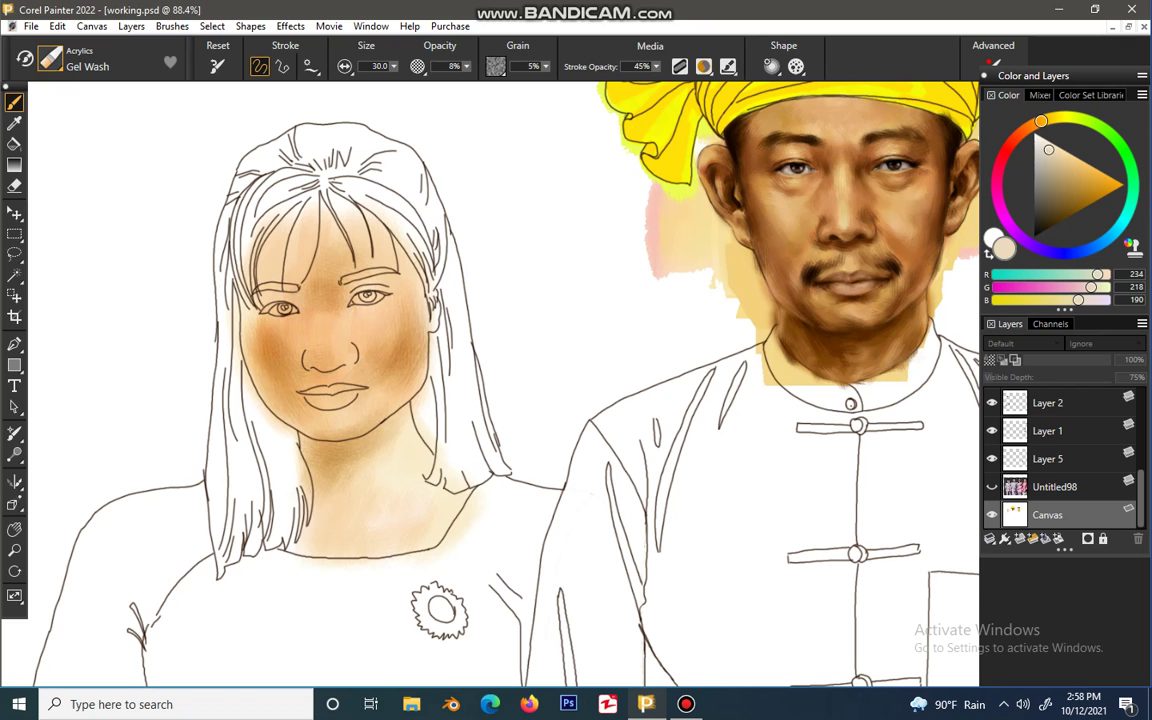
pyautogui.hotkey('ctrl', '+')
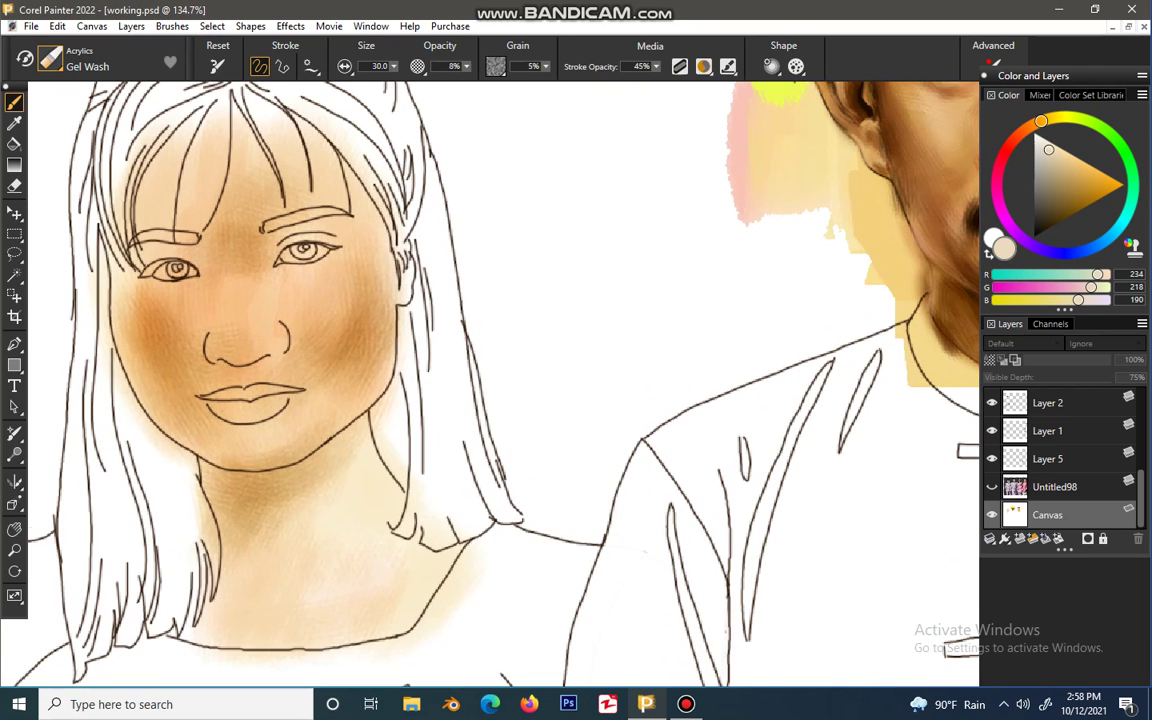
pyautogui.moveTo(370, 287); pyautogui.dragTo(438, 346)
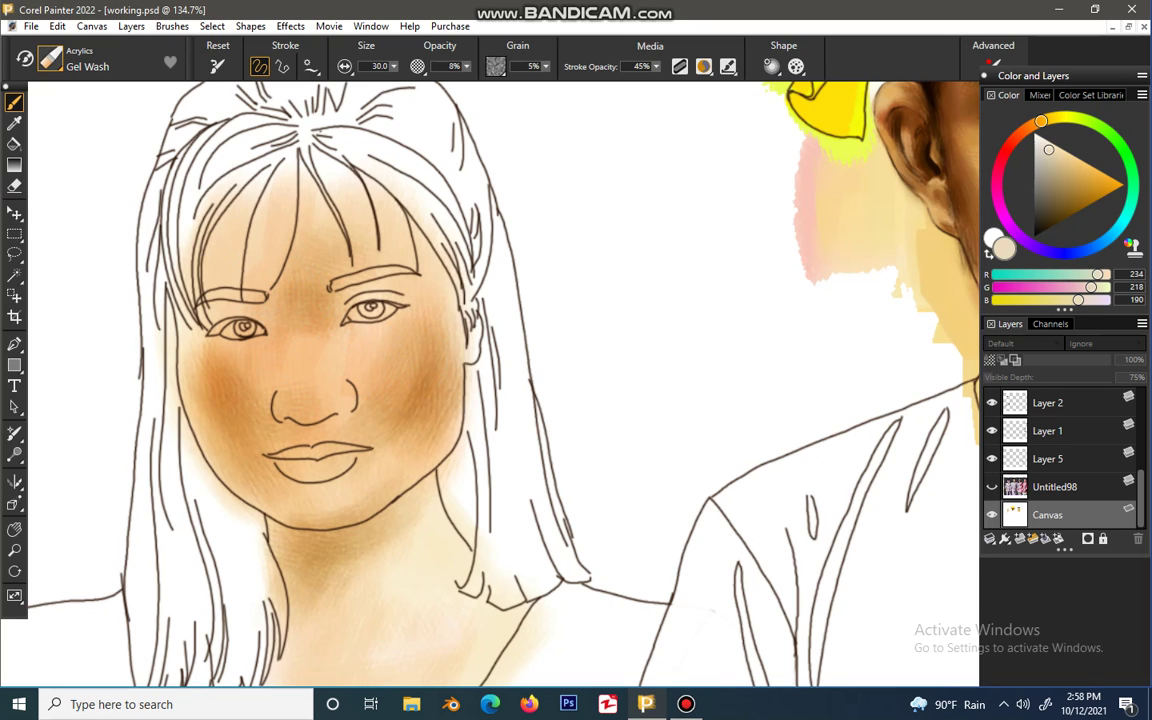
pyautogui.click(53, 58)
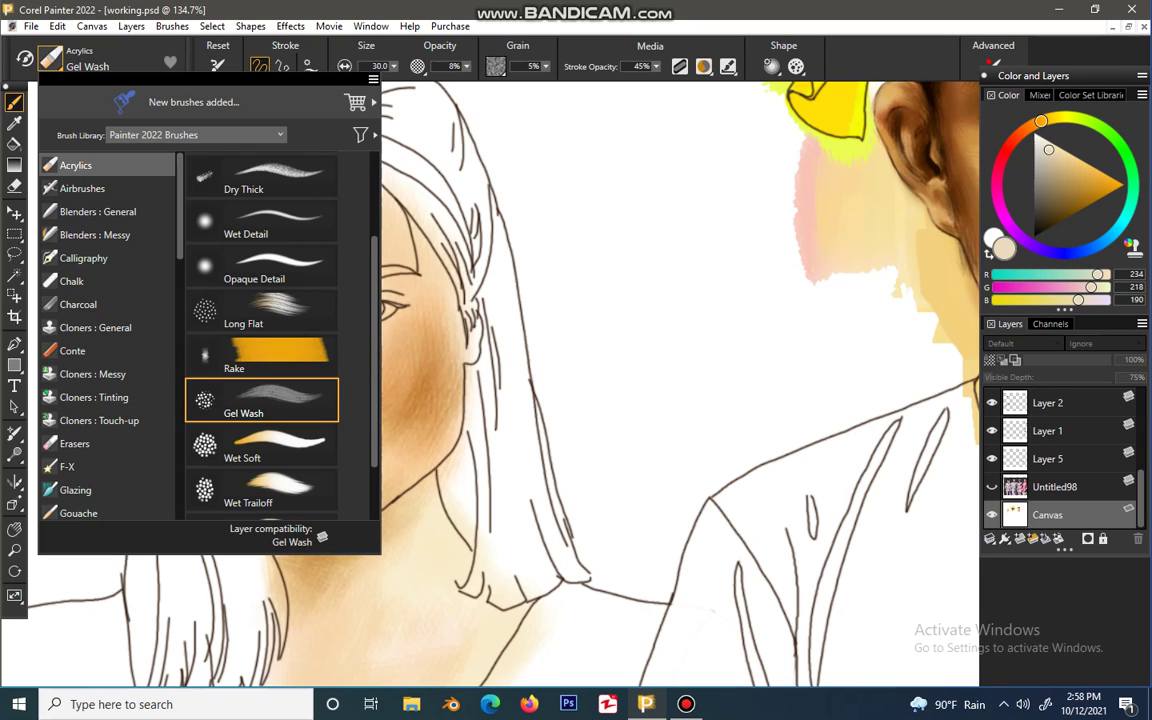
pyautogui.scroll(4, 314, 222)
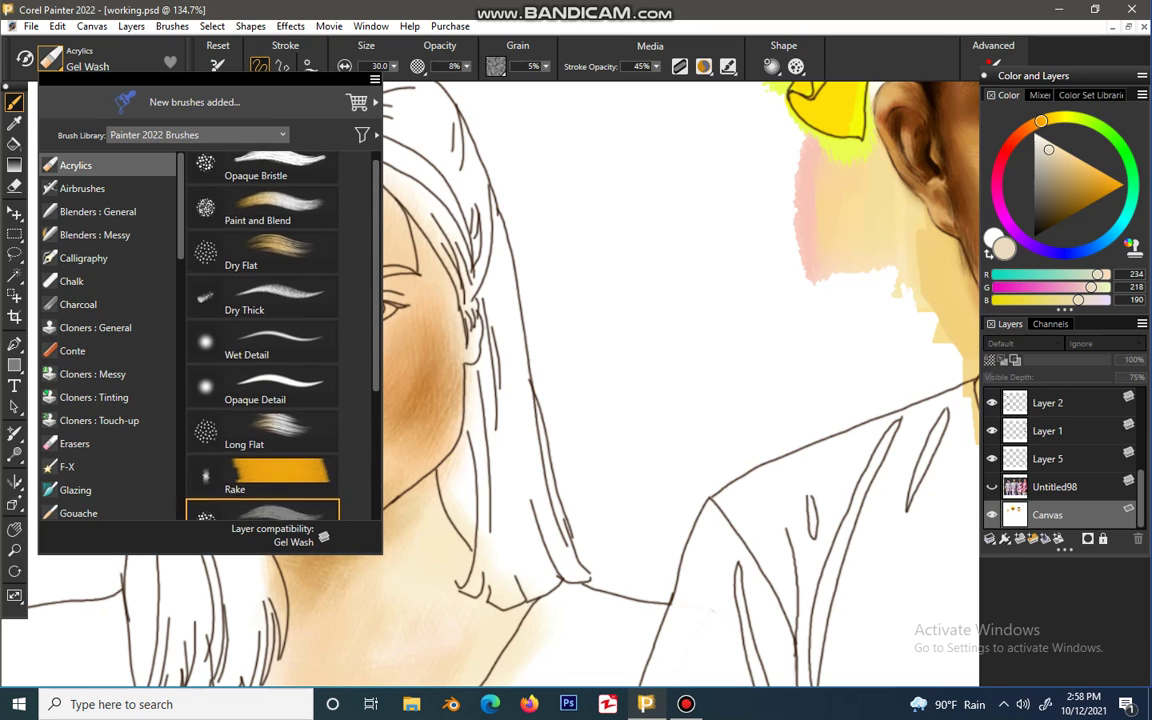
pyautogui.click(314, 222)
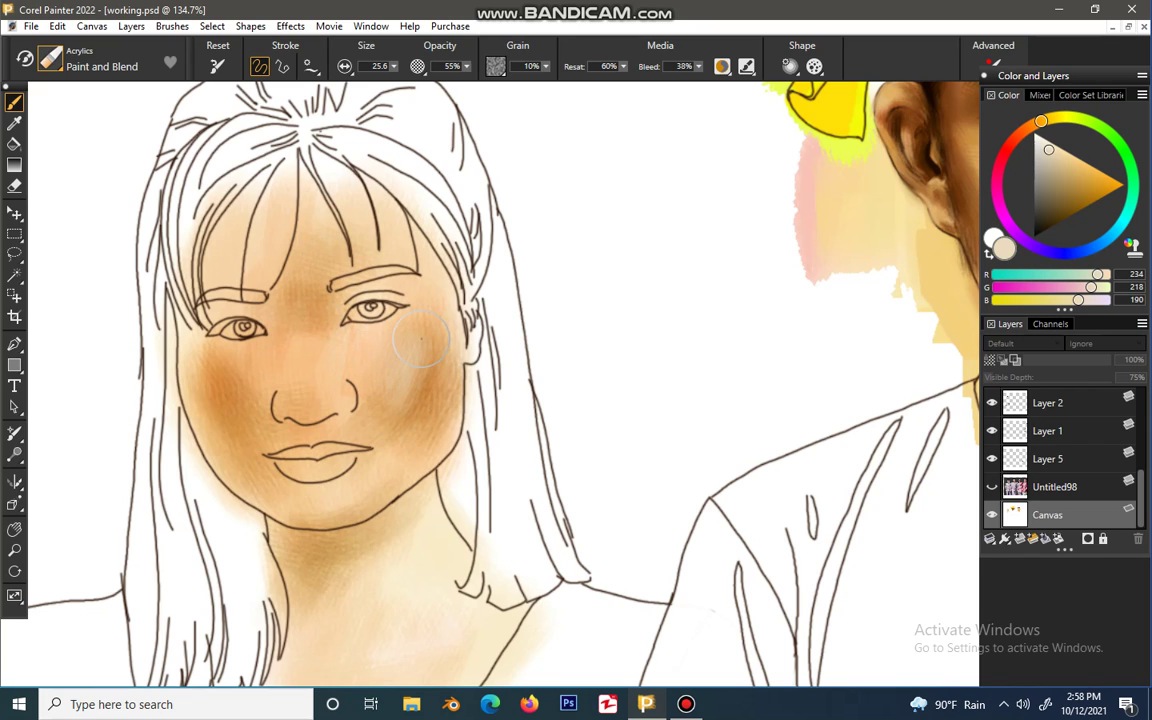
pyautogui.moveTo(385, 358); pyautogui.dragTo(404, 376)
pyautogui.moveTo(218, 358); pyautogui.dragTo(239, 392)
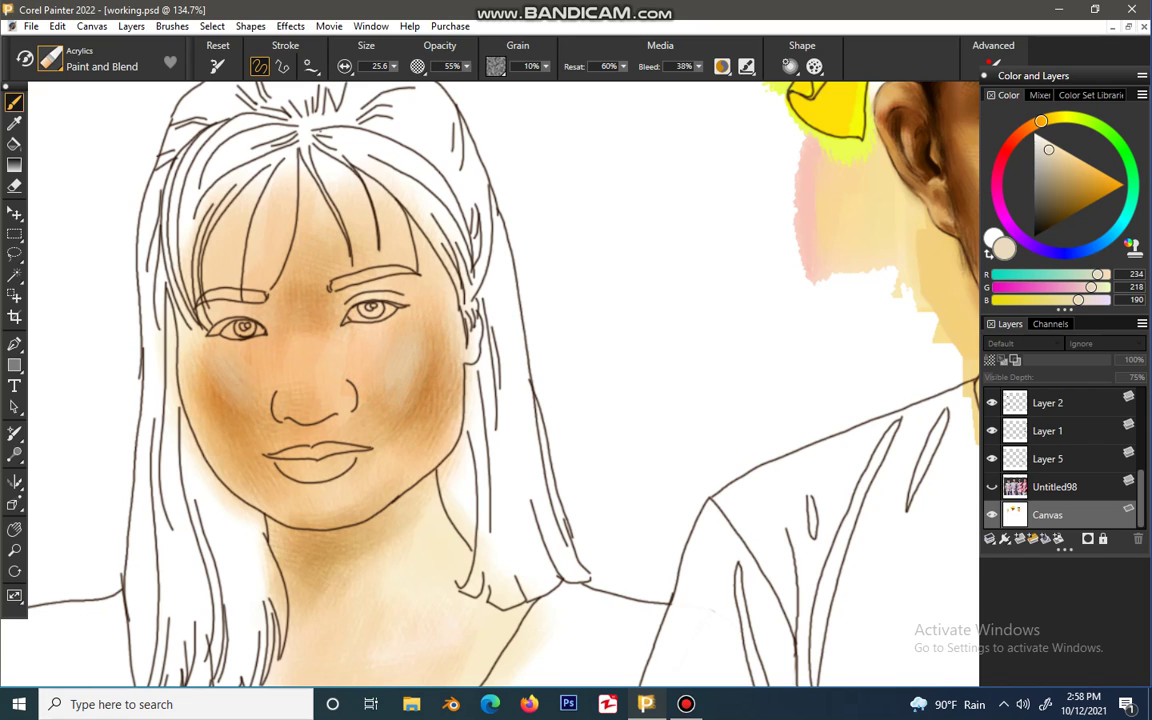
pyautogui.moveTo(200, 340); pyautogui.dragTo(227, 369)
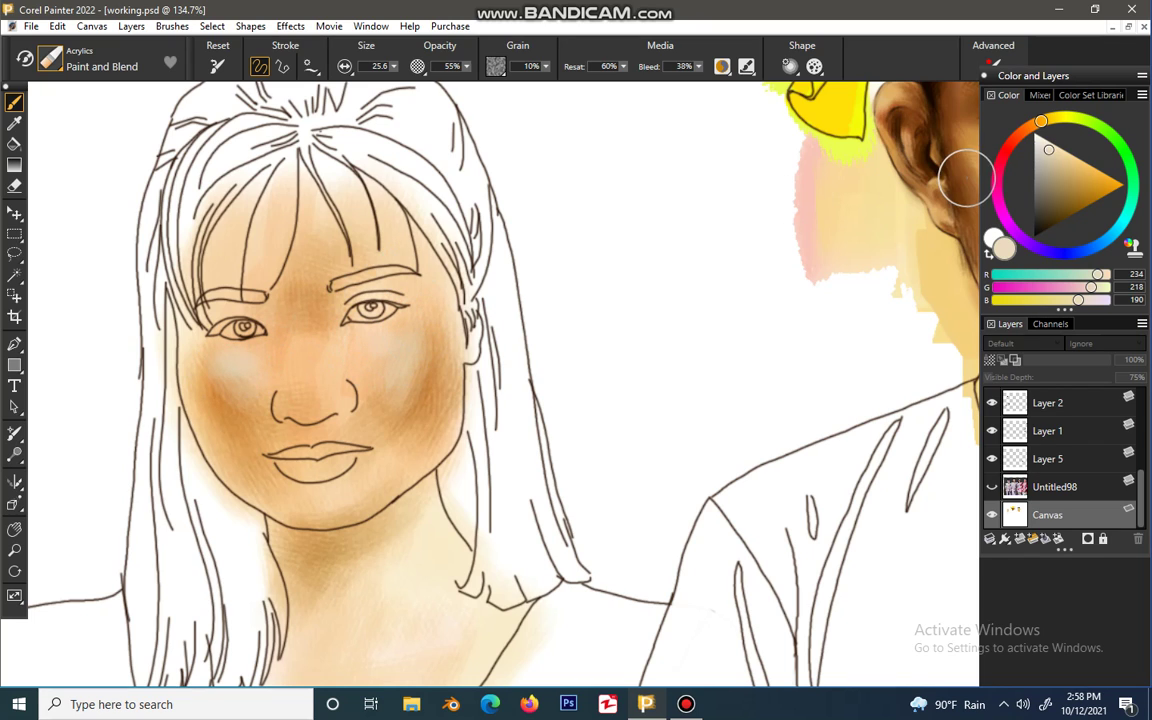
# Step: Blend light tan (RGB 226, 200, 152) over the woman's nose bridge and cheeks, enlarging the brush to 42.1 for the cheek strokes
pyautogui.click(1060, 159)
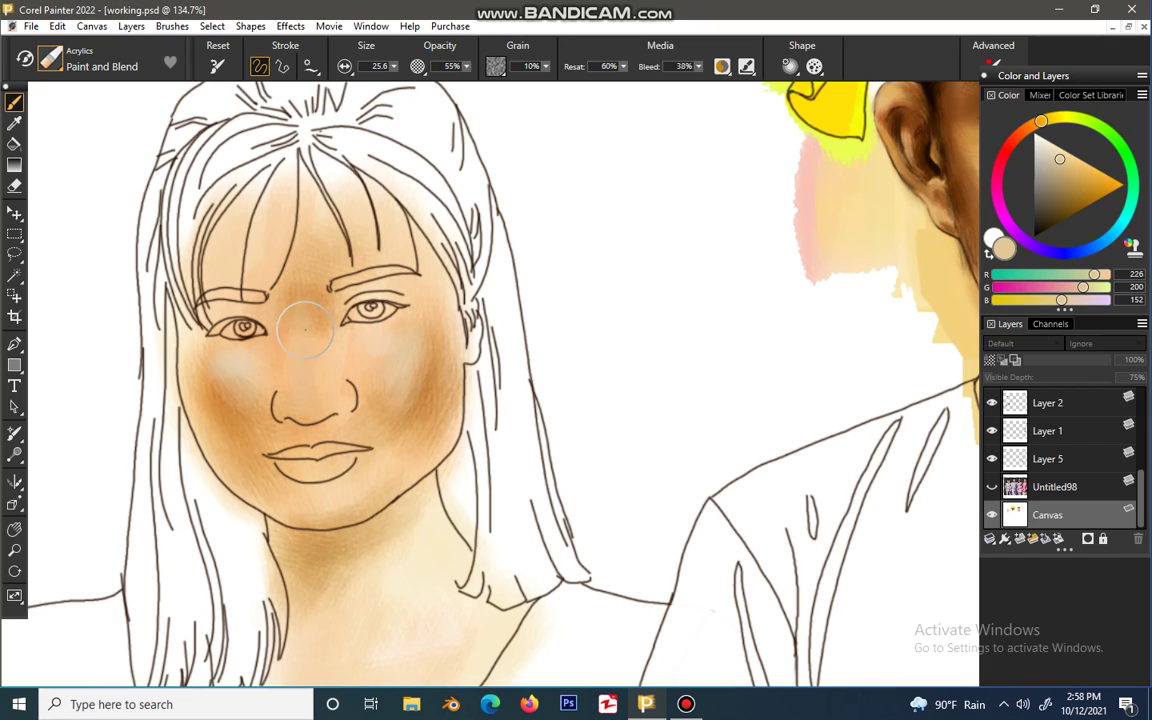
pyautogui.moveTo(303, 304); pyautogui.dragTo(302, 343)
pyautogui.moveTo(242, 373)
pyautogui.mouseDown()
pyautogui.moveTo(234, 402)
pyautogui.moveTo(258, 423)
pyautogui.moveTo(195, 366)
pyautogui.moveTo(232, 393)
pyautogui.moveTo(220, 366)
pyautogui.moveTo(231, 365)
pyautogui.moveTo(238, 420)
pyautogui.mouseUp()
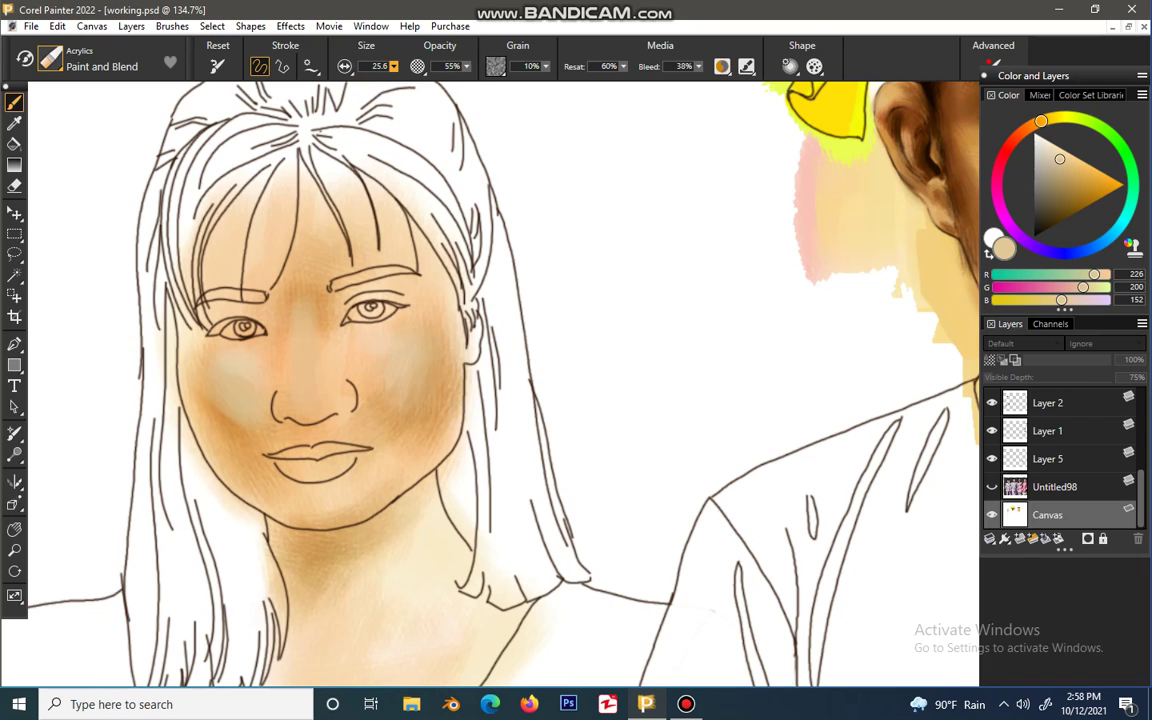
pyautogui.click(393, 66)
pyautogui.moveTo(393, 83); pyautogui.dragTo(403, 83)
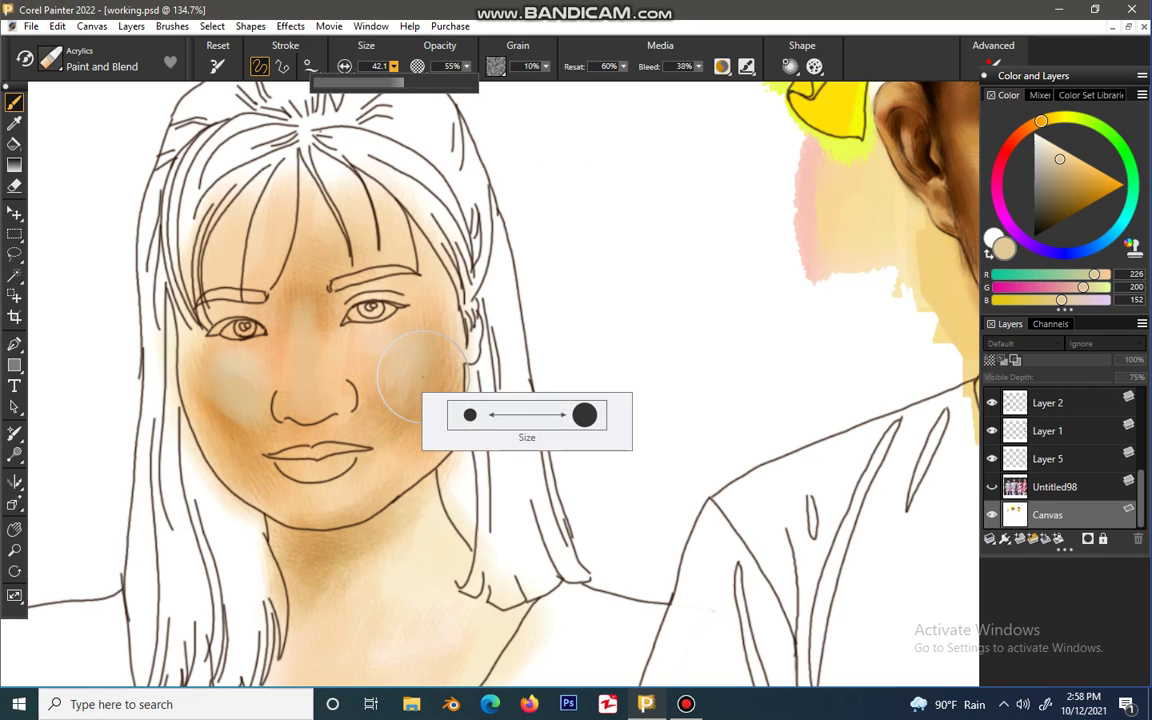
pyautogui.moveTo(423, 392); pyautogui.dragTo(405, 408)
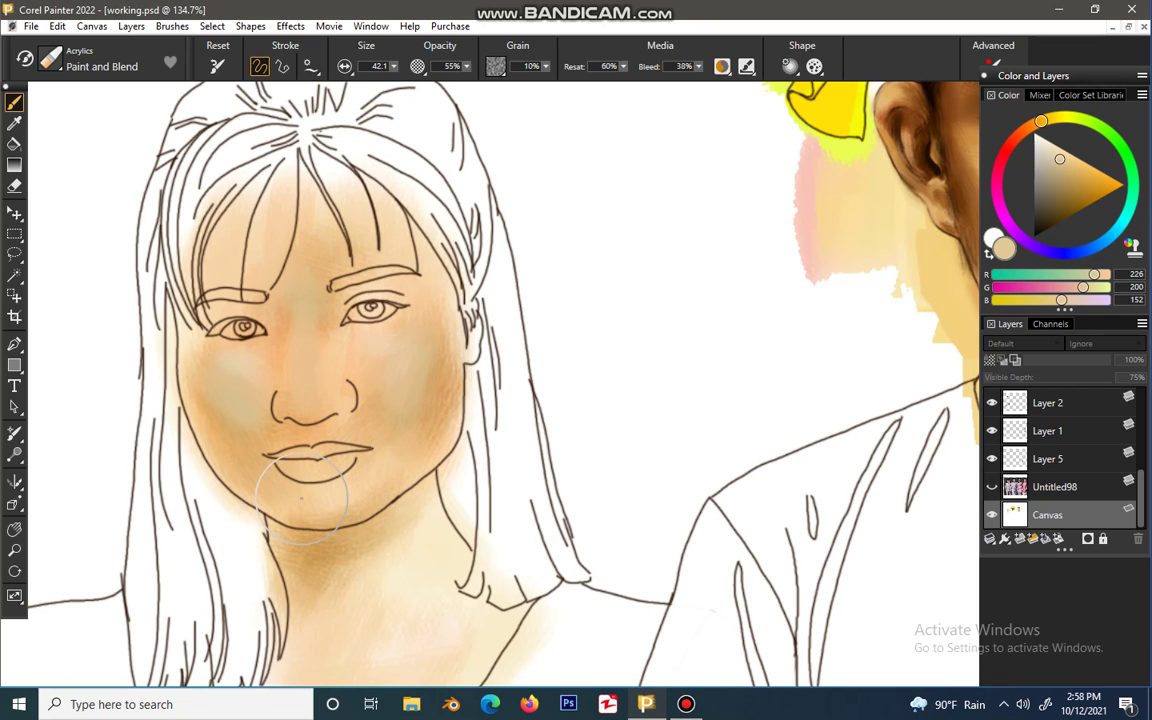
# Step: Deepen the shading on both of the woman's cheeks with tan RGB 213, 180, 119 and the darker RGB 188, 157, 100
pyautogui.scroll(-4, 386, 527)
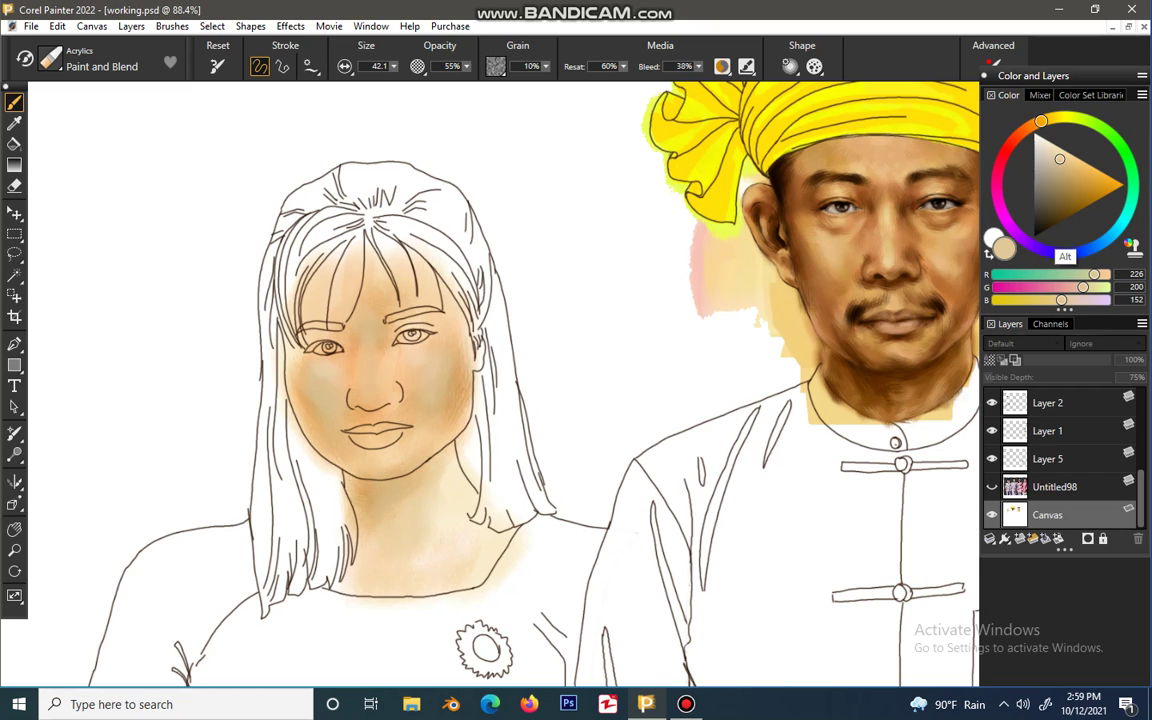
pyautogui.click(1067, 169)
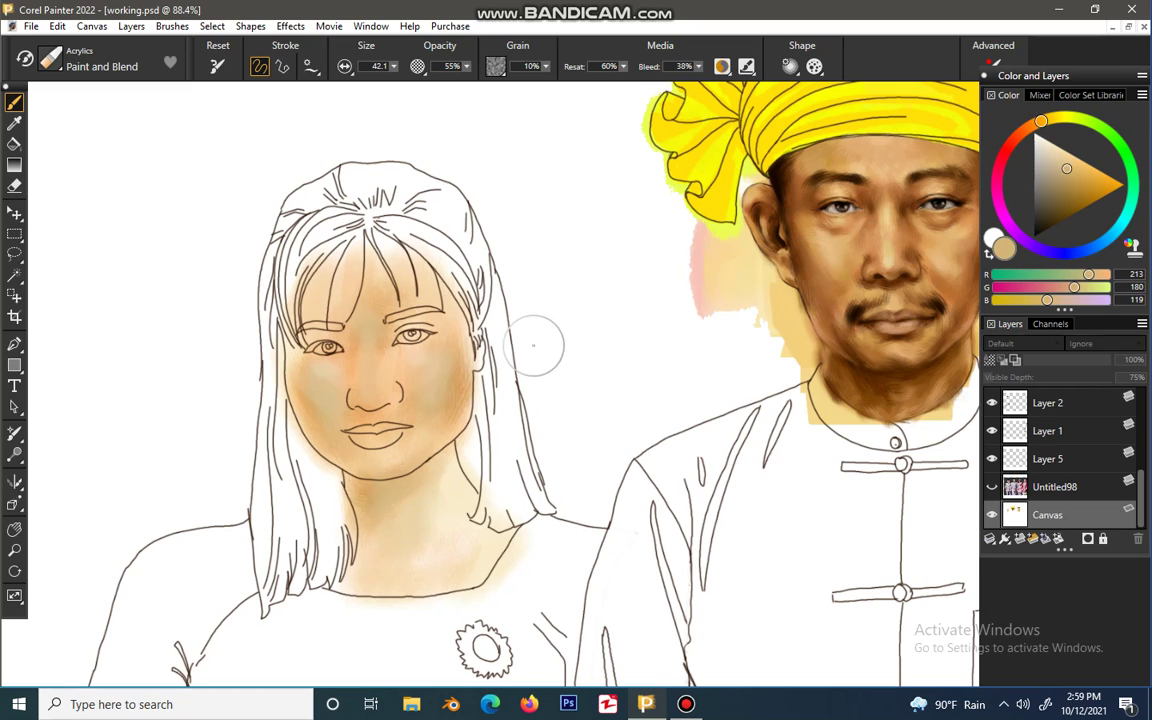
pyautogui.moveTo(437, 440)
pyautogui.mouseDown()
pyautogui.moveTo(446, 325)
pyautogui.moveTo(412, 388)
pyautogui.mouseUp()
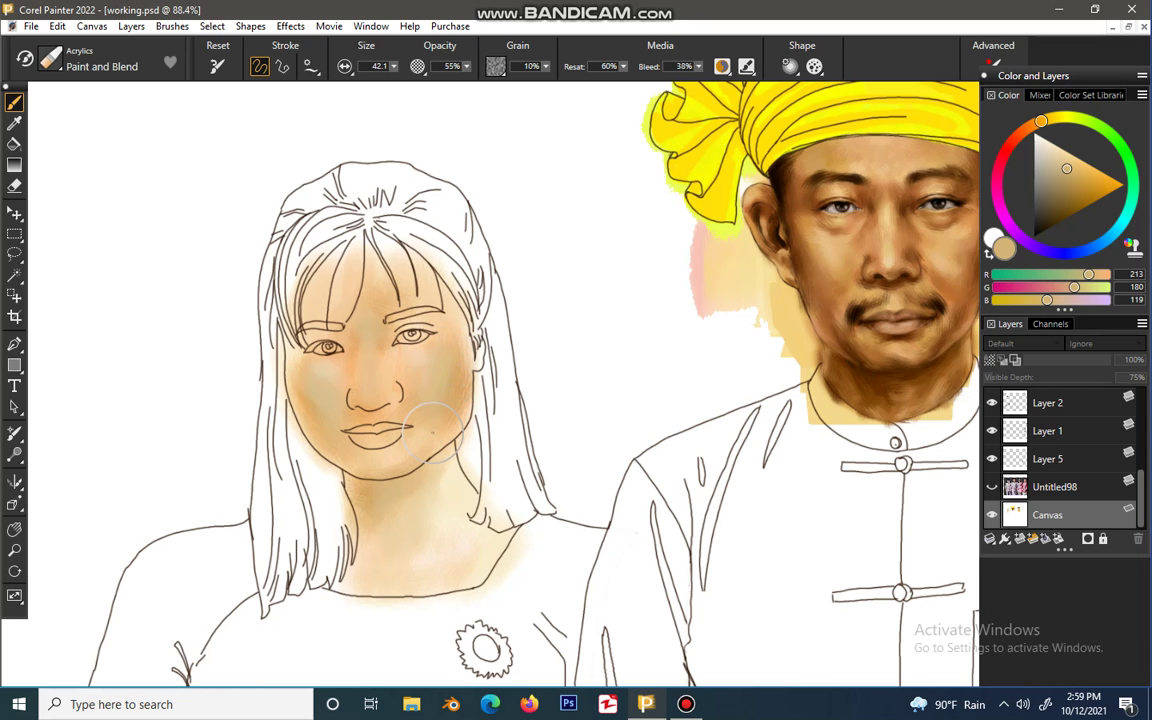
pyautogui.moveTo(326, 385)
pyautogui.mouseDown()
pyautogui.moveTo(302, 388)
pyautogui.moveTo(339, 445)
pyautogui.moveTo(302, 390)
pyautogui.moveTo(337, 436)
pyautogui.mouseUp()
pyautogui.scroll(2, 352, 430)
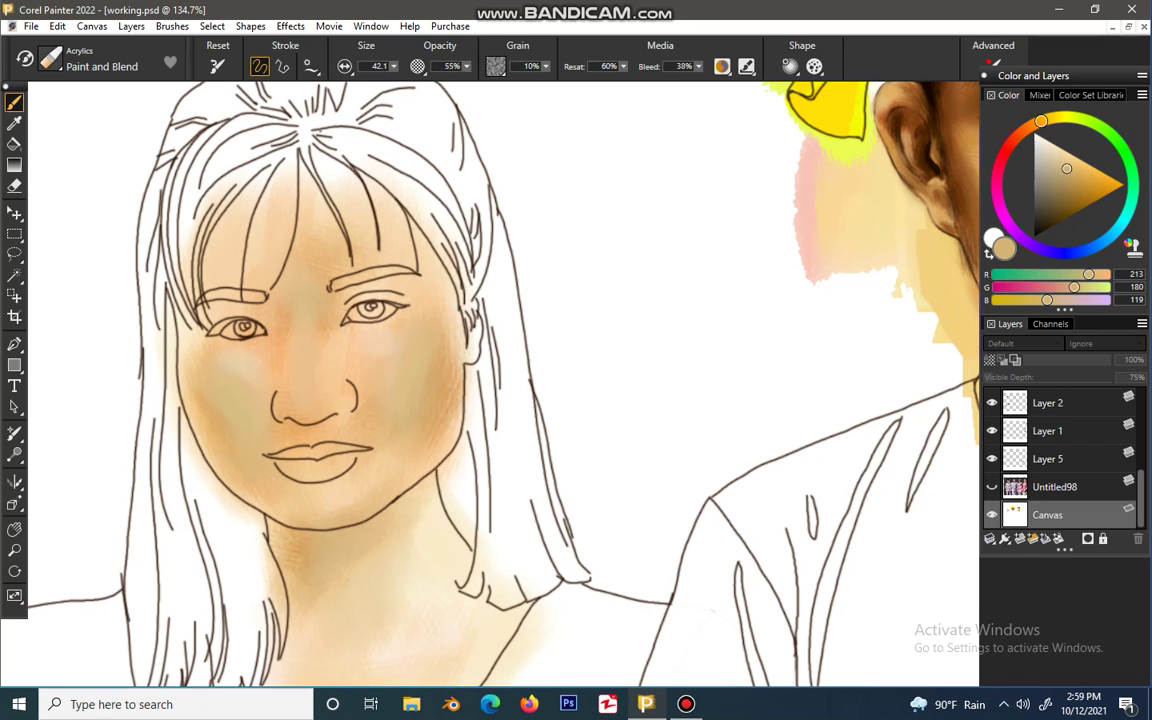
pyautogui.click(1065, 178)
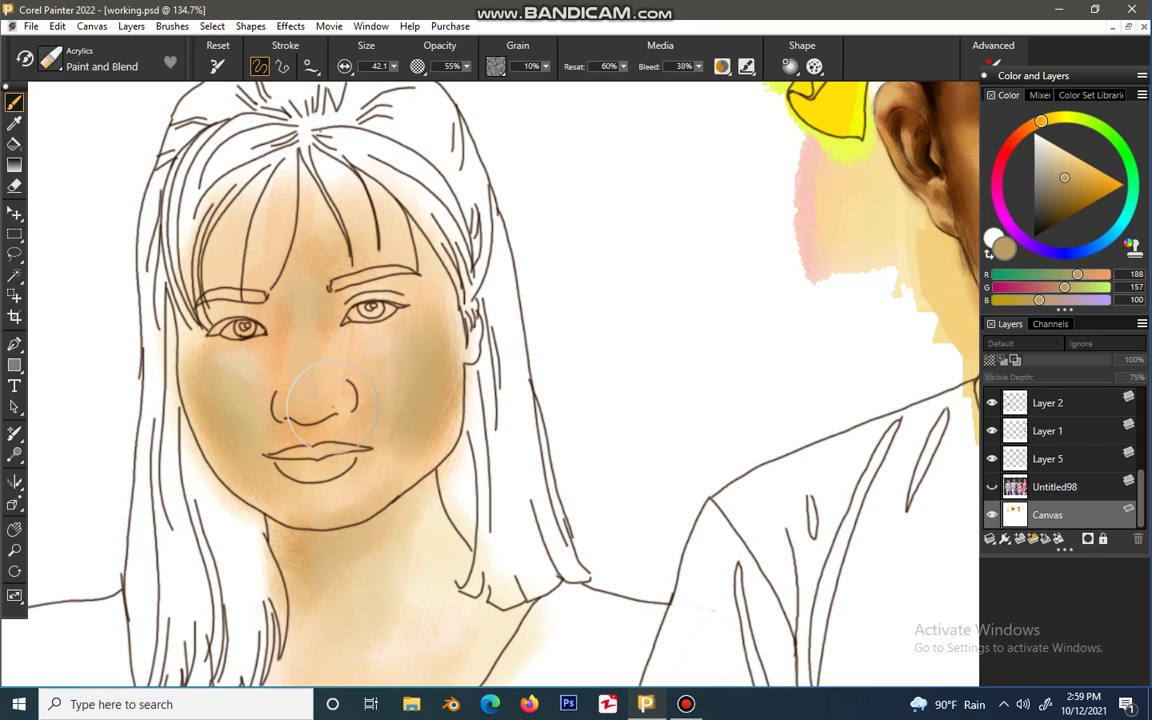
pyautogui.moveTo(395, 358)
pyautogui.mouseDown()
pyautogui.moveTo(445, 371)
pyautogui.moveTo(418, 444)
pyautogui.mouseUp()
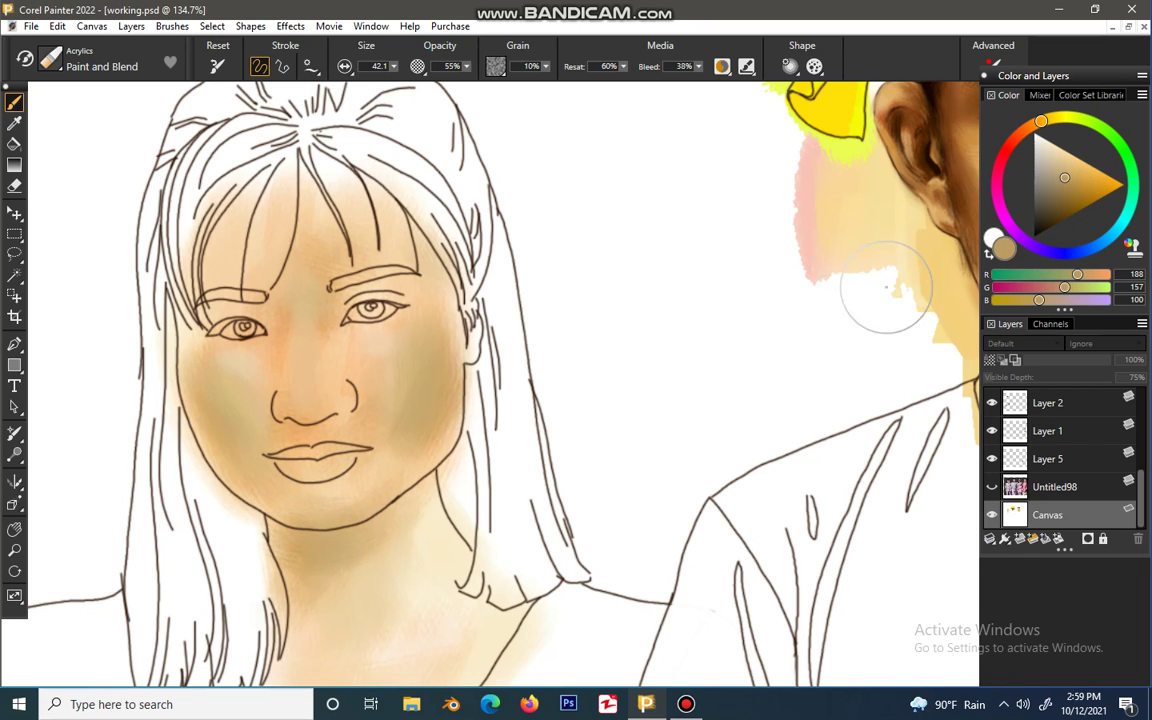
# Step: Shade beneath the woman's jawline and on the tip of her nose in grey-brown, RGB 123, 107, 79
pyautogui.click(1050, 195)
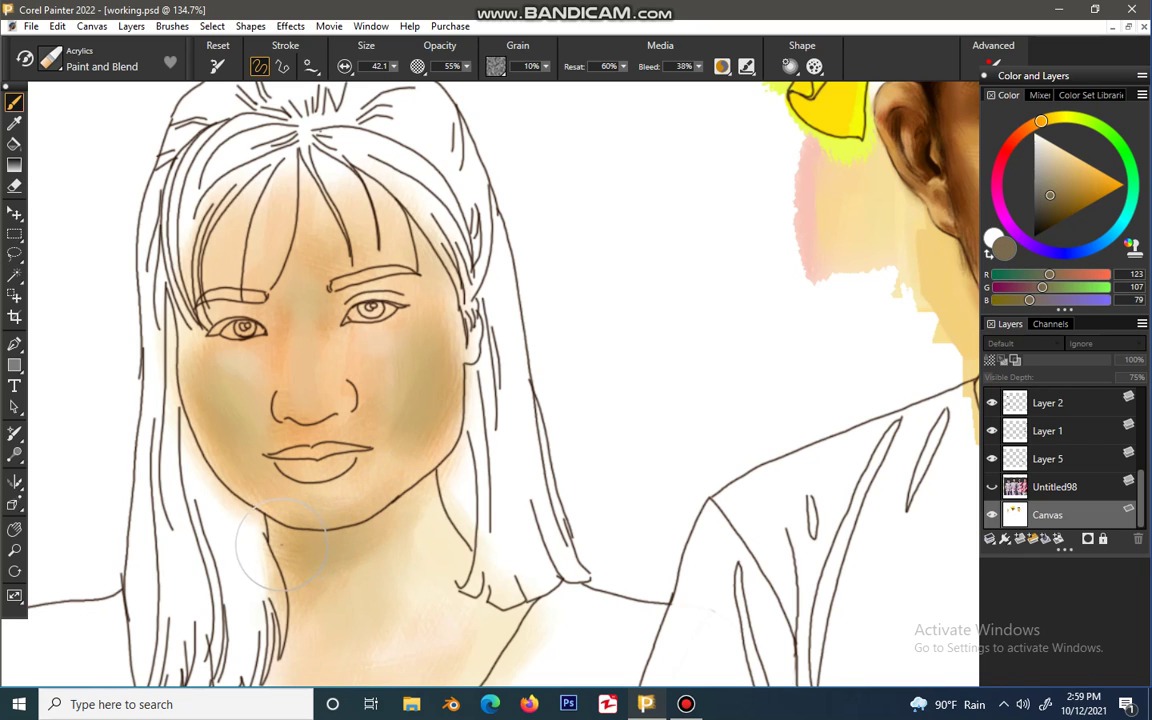
pyautogui.moveTo(290, 545)
pyautogui.mouseDown()
pyautogui.moveTo(350, 553)
pyautogui.moveTo(328, 542)
pyautogui.moveTo(428, 487)
pyautogui.mouseUp()
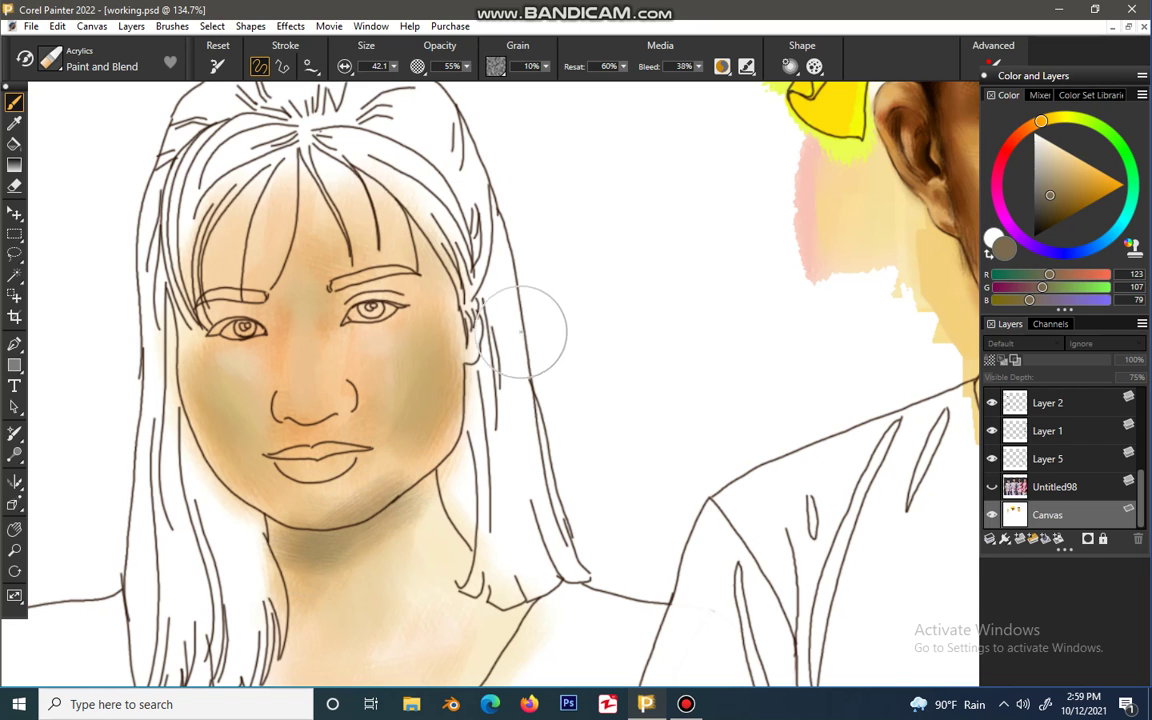
pyautogui.moveTo(298, 401); pyautogui.dragTo(283, 406)
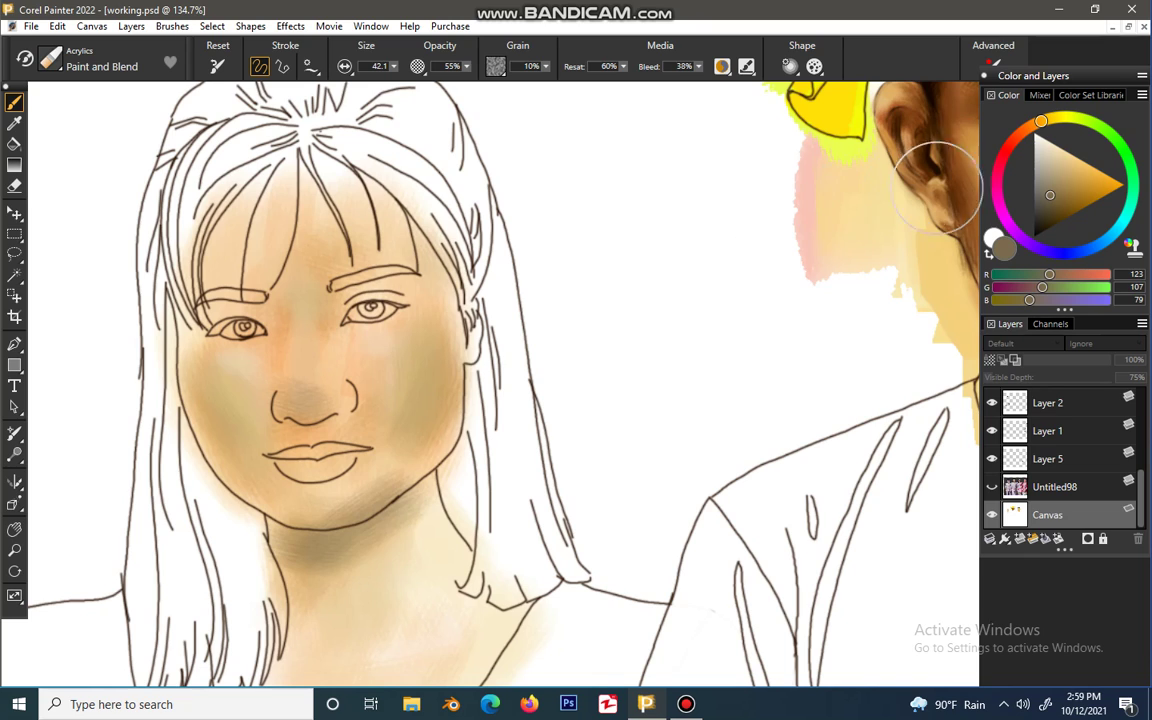
# Step: Darken the neck shadow below the woman's chin and jaw with browns RGB 159, 132, 83 and RGB 132, 103, 50
pyautogui.click(1053, 180)
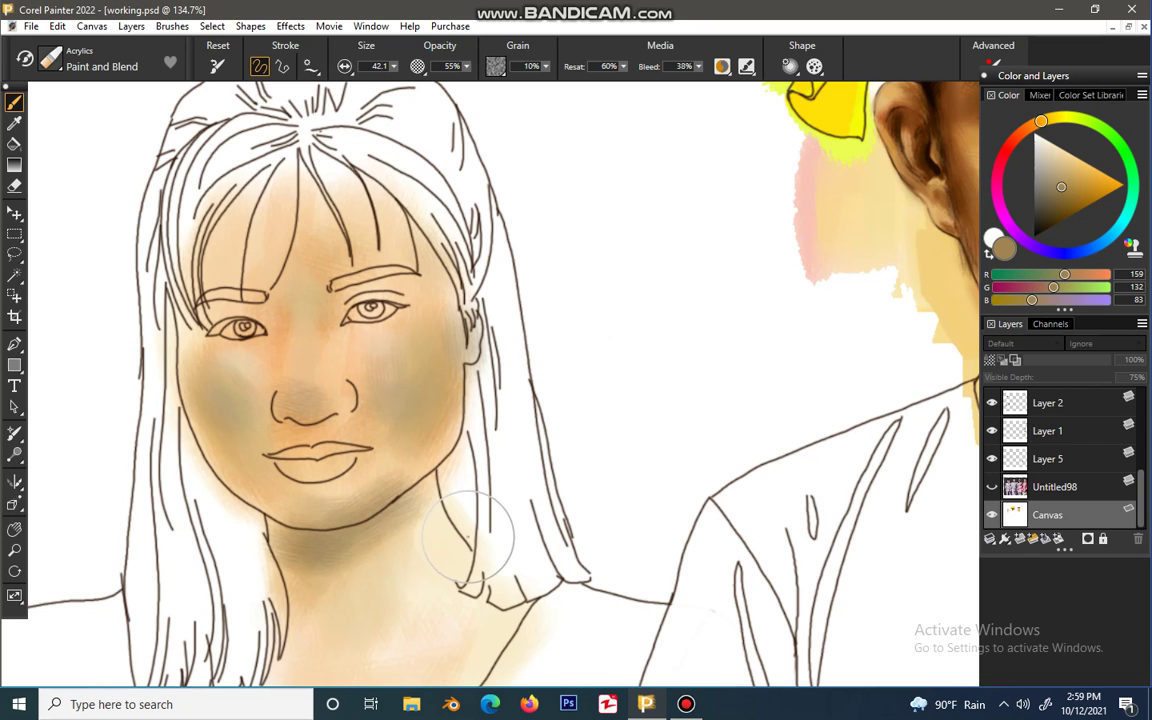
pyautogui.keyDown('alt'); pyautogui.click(325, 538); pyautogui.keyUp('alt')
pyautogui.moveTo(292, 538); pyautogui.dragTo(404, 522)
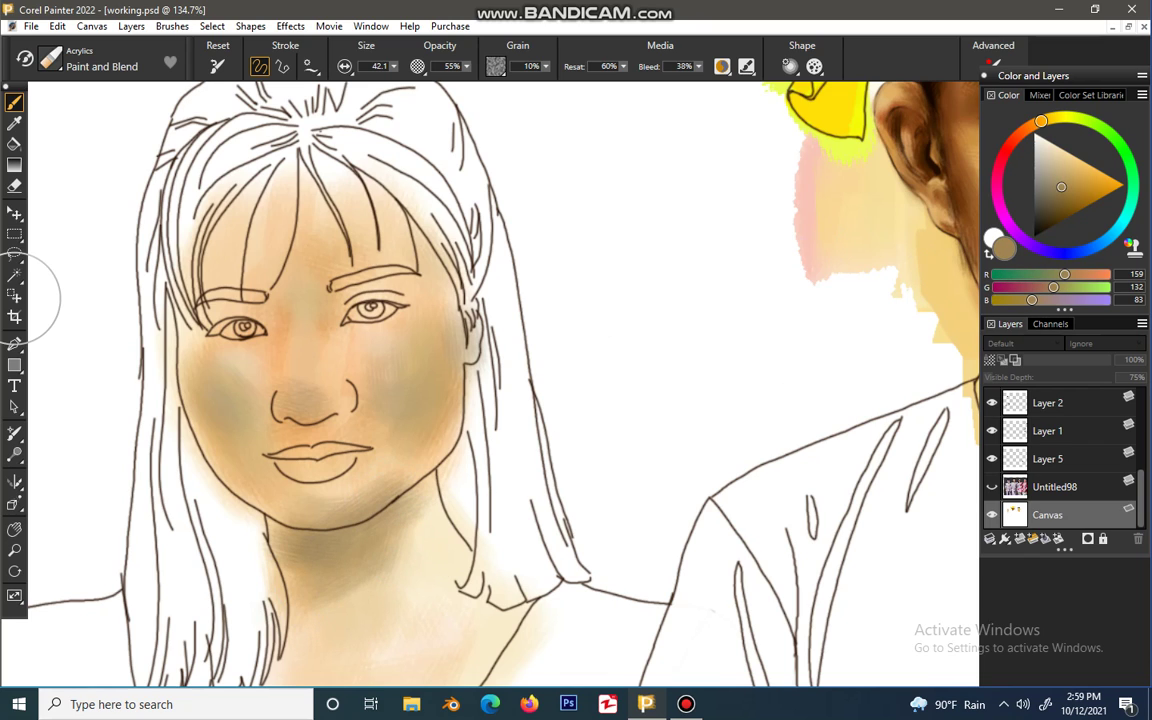
pyautogui.click(1063, 200)
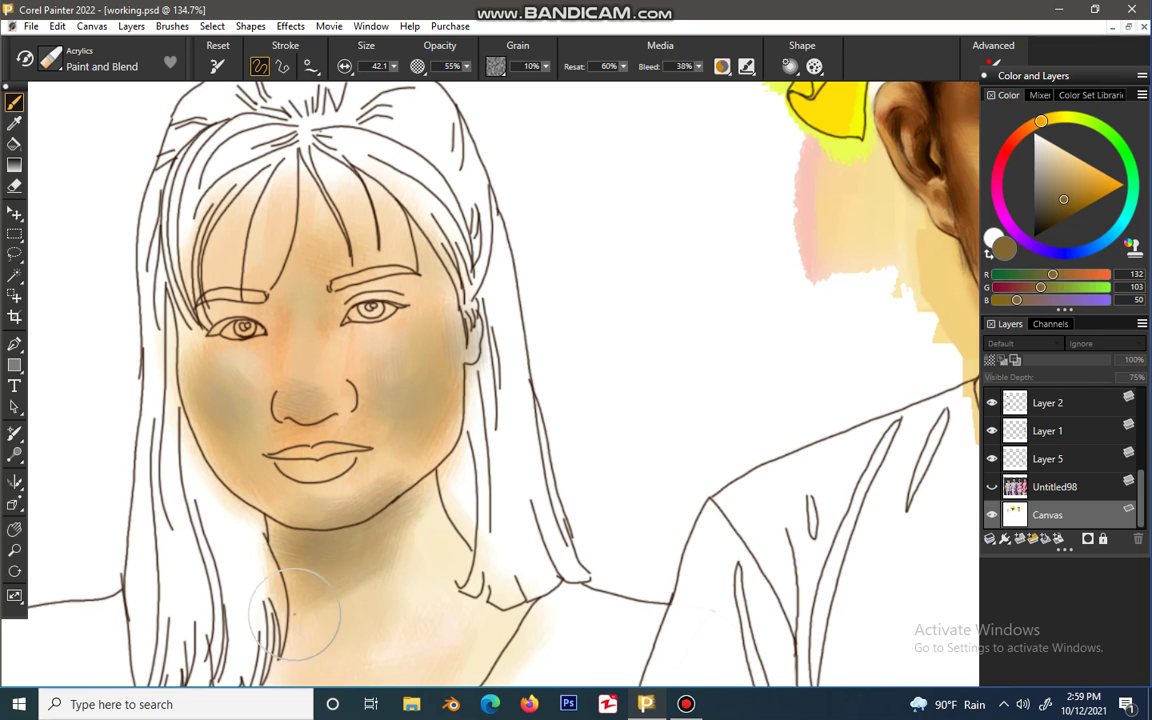
pyautogui.moveTo(298, 562)
pyautogui.mouseDown()
pyautogui.moveTo(374, 560)
pyautogui.moveTo(352, 604)
pyautogui.mouseUp()
pyautogui.moveTo(375, 528); pyautogui.dragTo(388, 604)
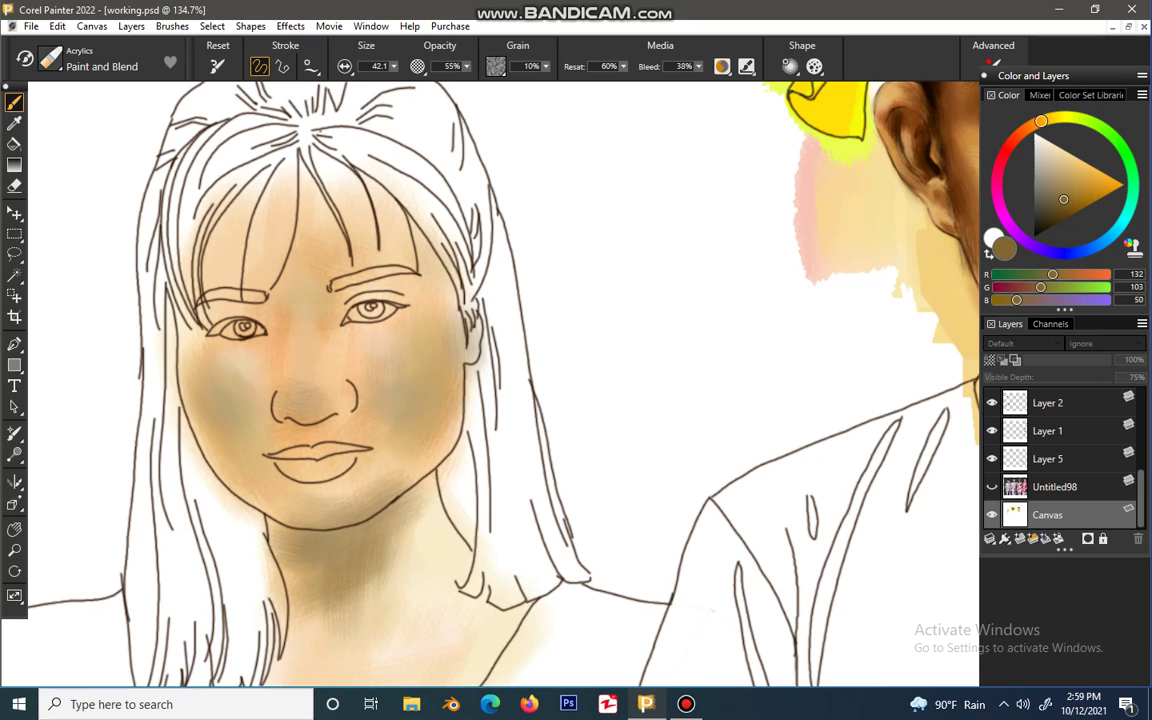
pyautogui.moveTo(410, 484)
pyautogui.mouseDown()
pyautogui.moveTo(468, 542)
pyautogui.moveTo(477, 513)
pyautogui.moveTo(445, 398)
pyautogui.mouseUp()
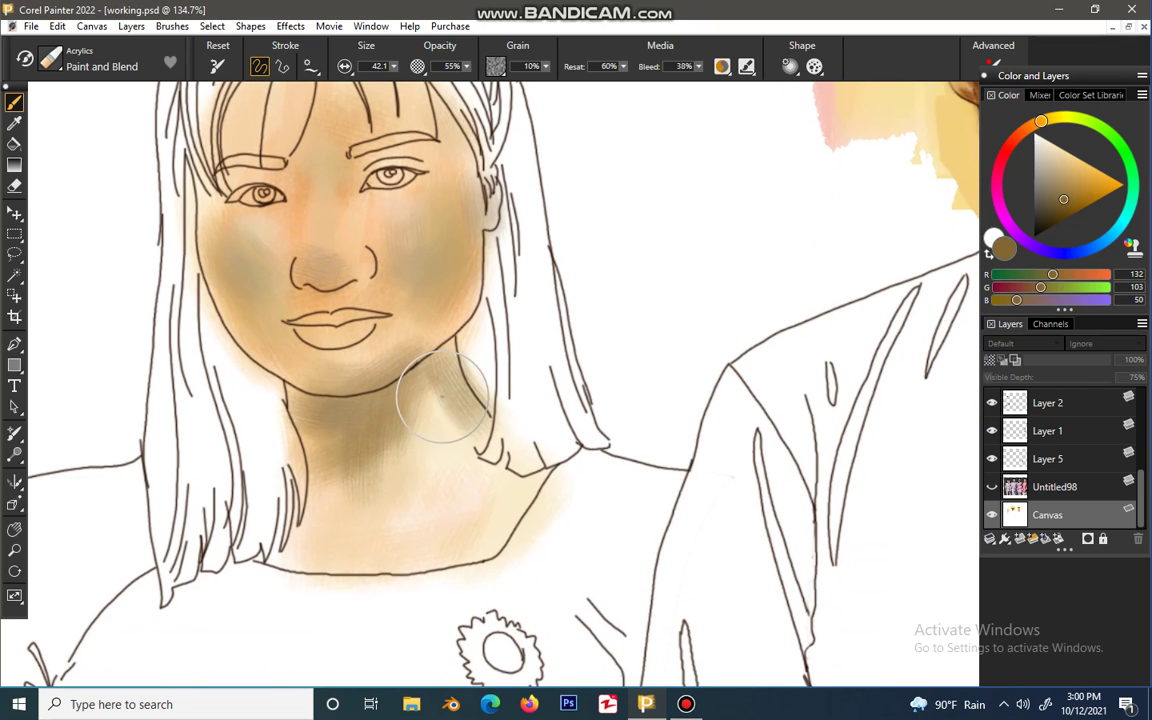
# Step: Sample a skin tone from the woman's face (RGB 215, 178, 124) and blend the neck shadow down toward her chest
pyautogui.keyDown('alt'); pyautogui.click(398, 230); pyautogui.keyUp('alt')
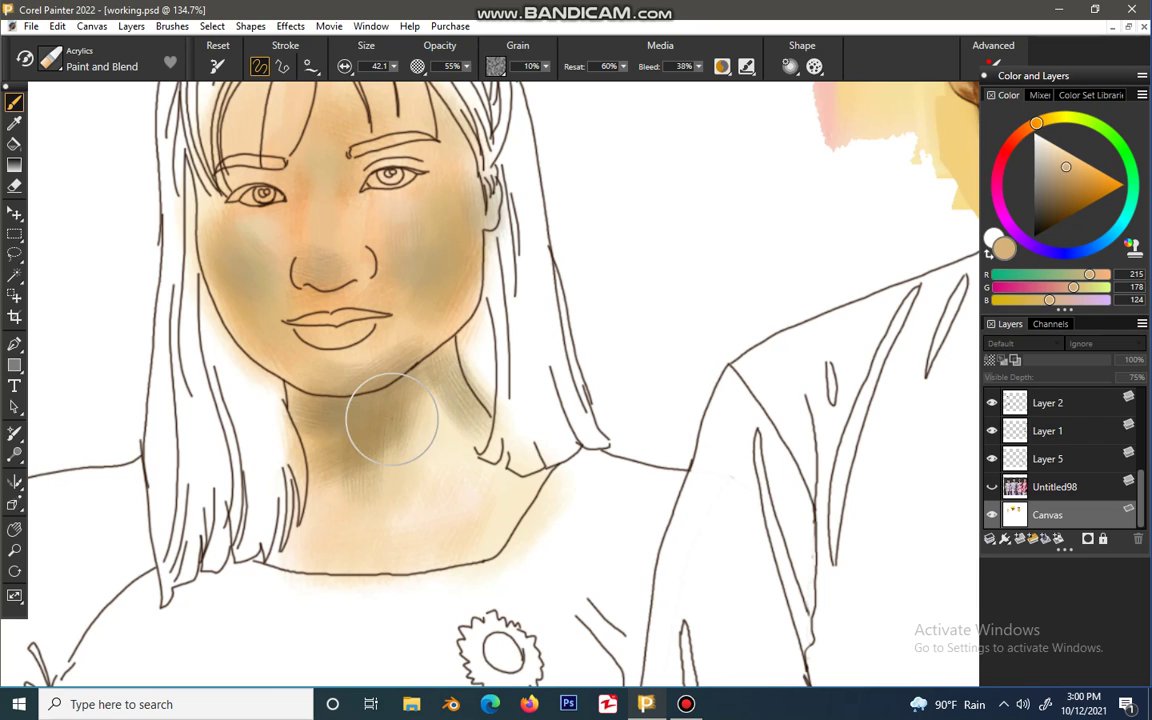
pyautogui.moveTo(330, 446); pyautogui.dragTo(331, 417)
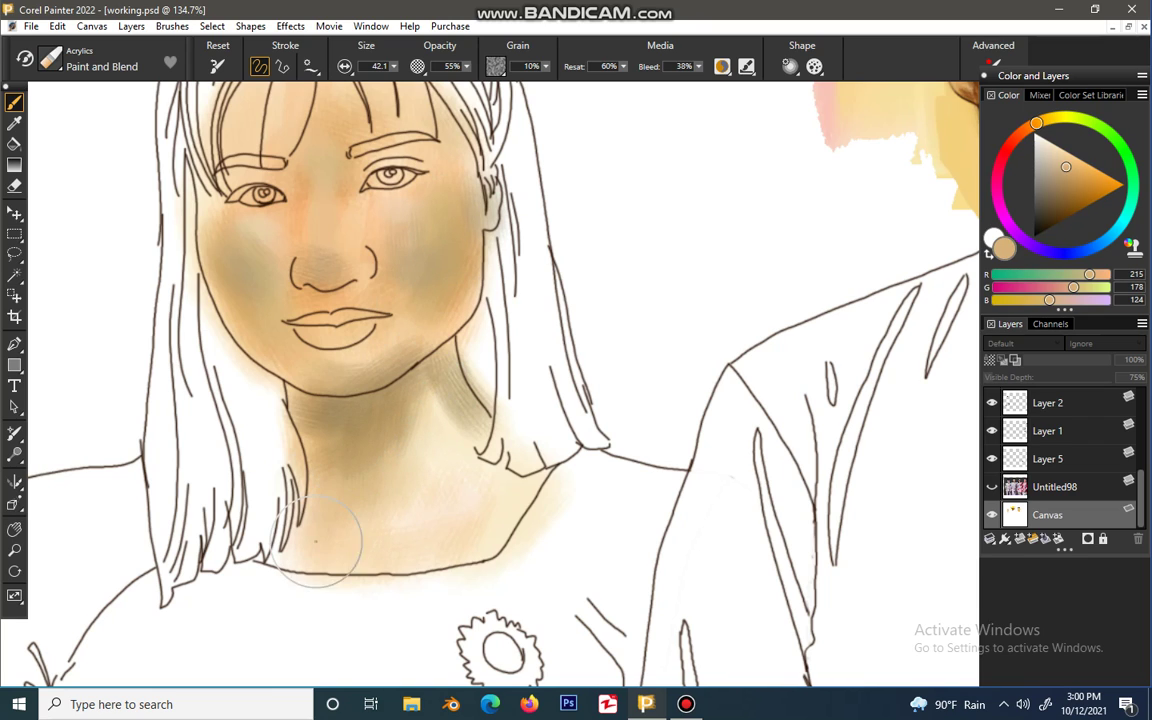
pyautogui.moveTo(414, 432); pyautogui.dragTo(417, 490)
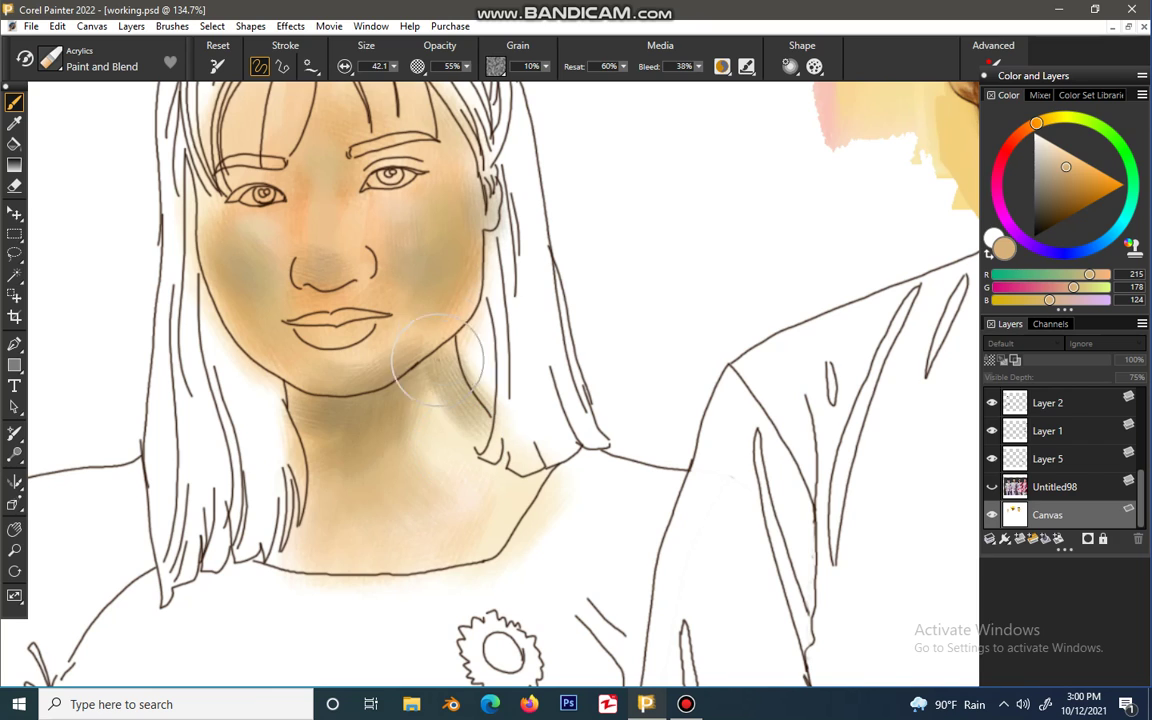
pyautogui.moveTo(308, 486); pyautogui.dragTo(362, 513)
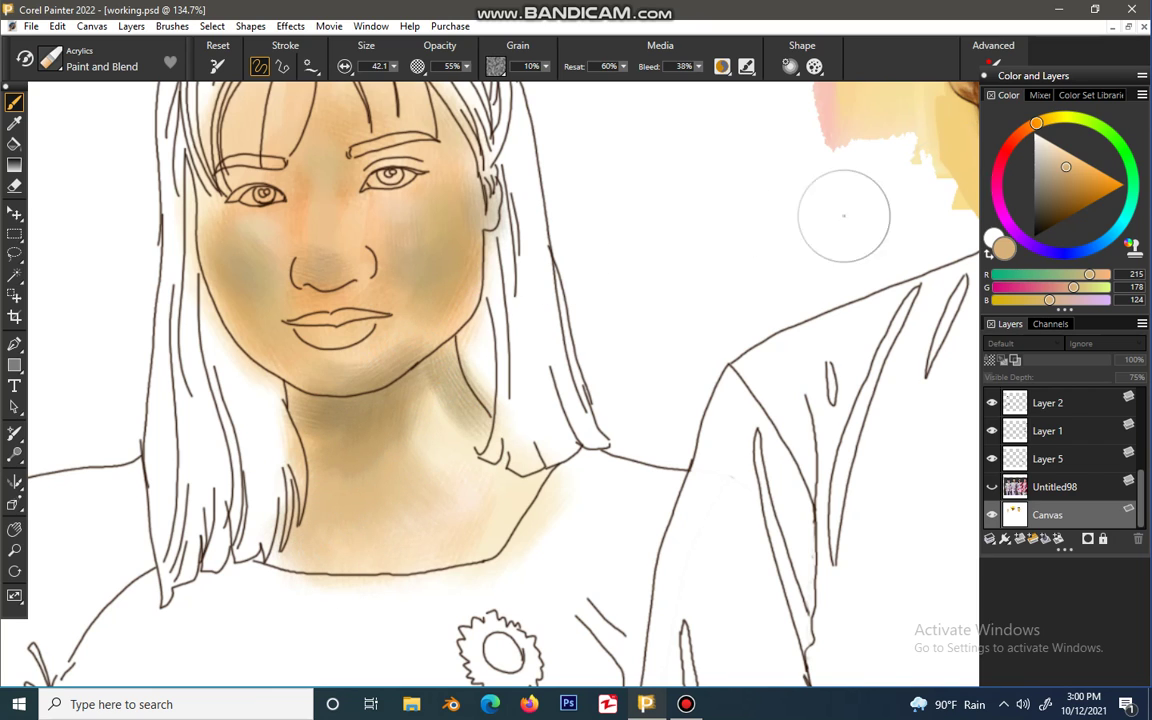
# Step: Warm the woman's neck and upper chest with RGB 245, 213, 166 and RGB 240, 196, 134, and shade the collarbone in RGB 212, 175, 127
pyautogui.keyDown('alt'); pyautogui.click(357, 395); pyautogui.keyUp('alt')
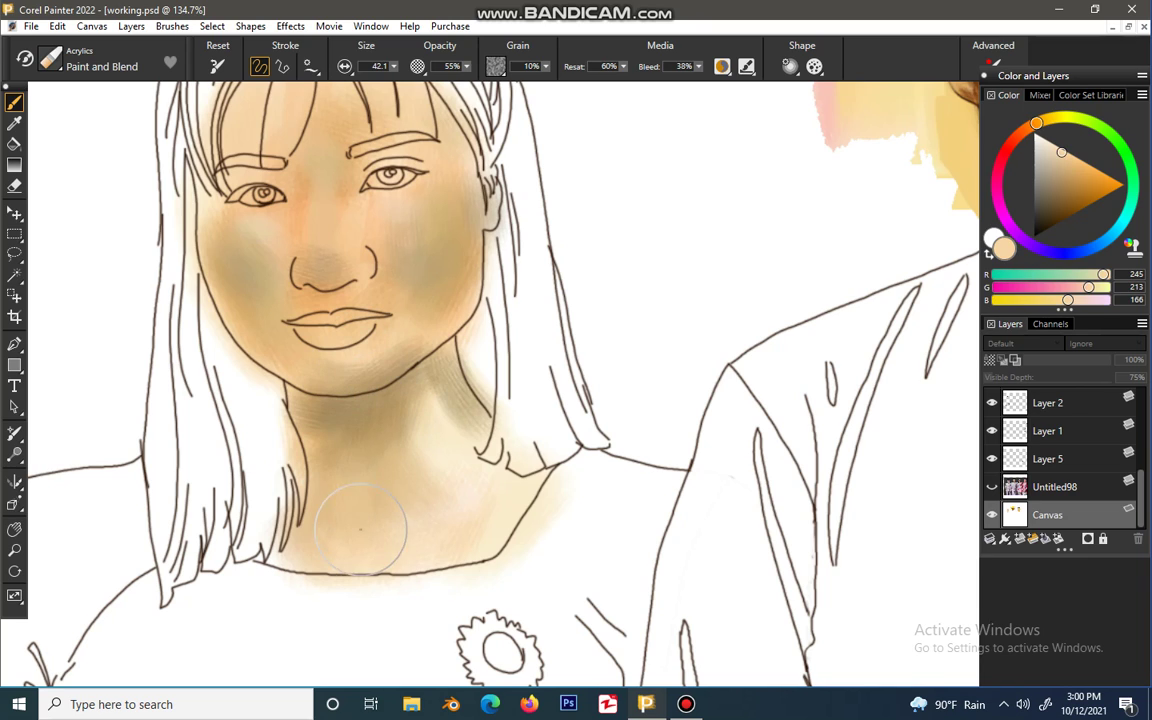
pyautogui.moveTo(399, 430); pyautogui.dragTo(447, 489)
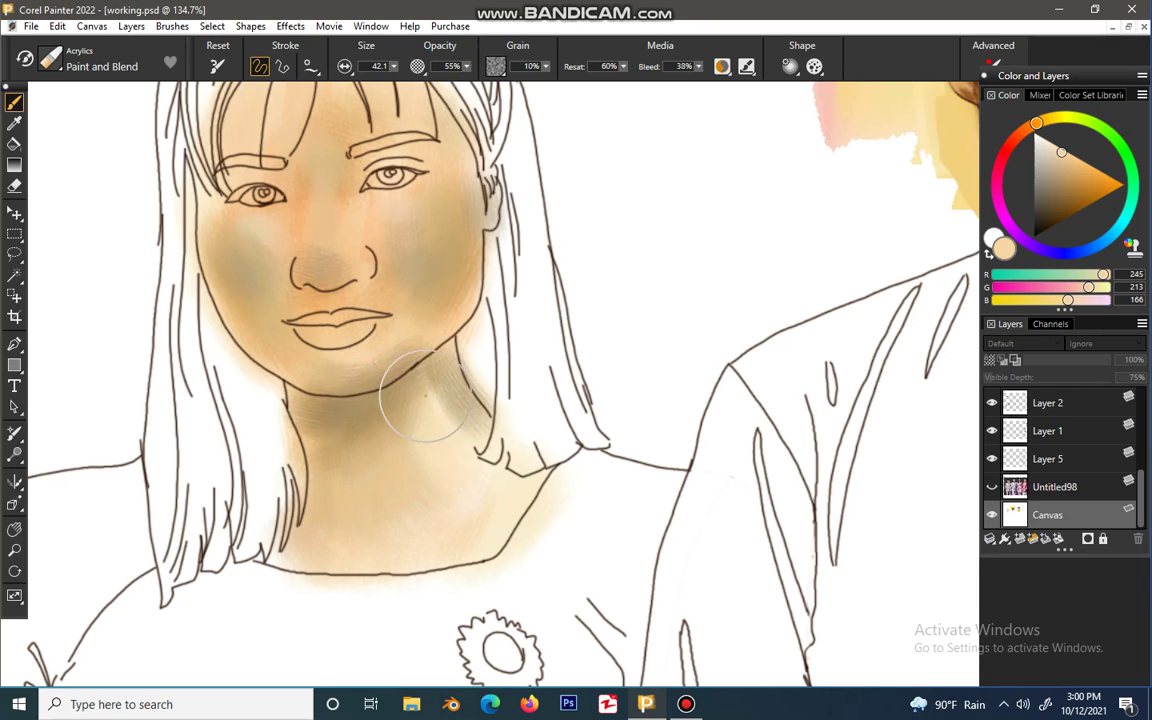
pyautogui.moveTo(473, 435); pyautogui.dragTo(434, 392)
pyautogui.click(1071, 160)
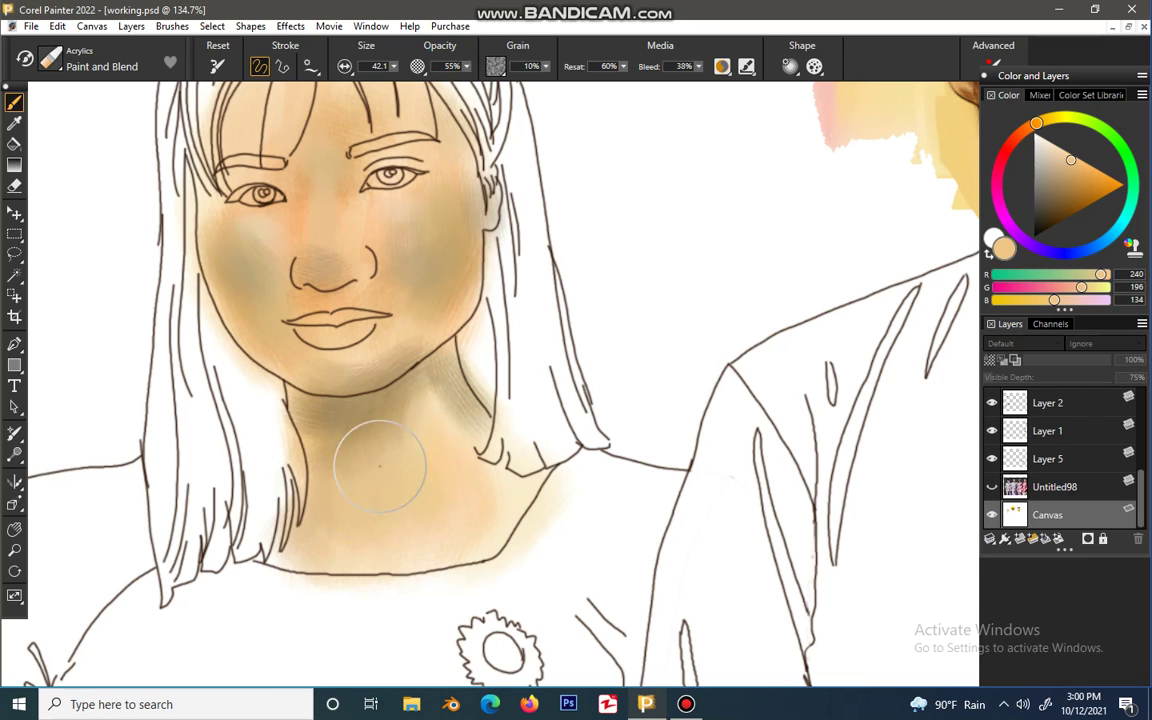
pyautogui.keyDown('alt'); pyautogui.click(393, 297); pyautogui.keyUp('alt')
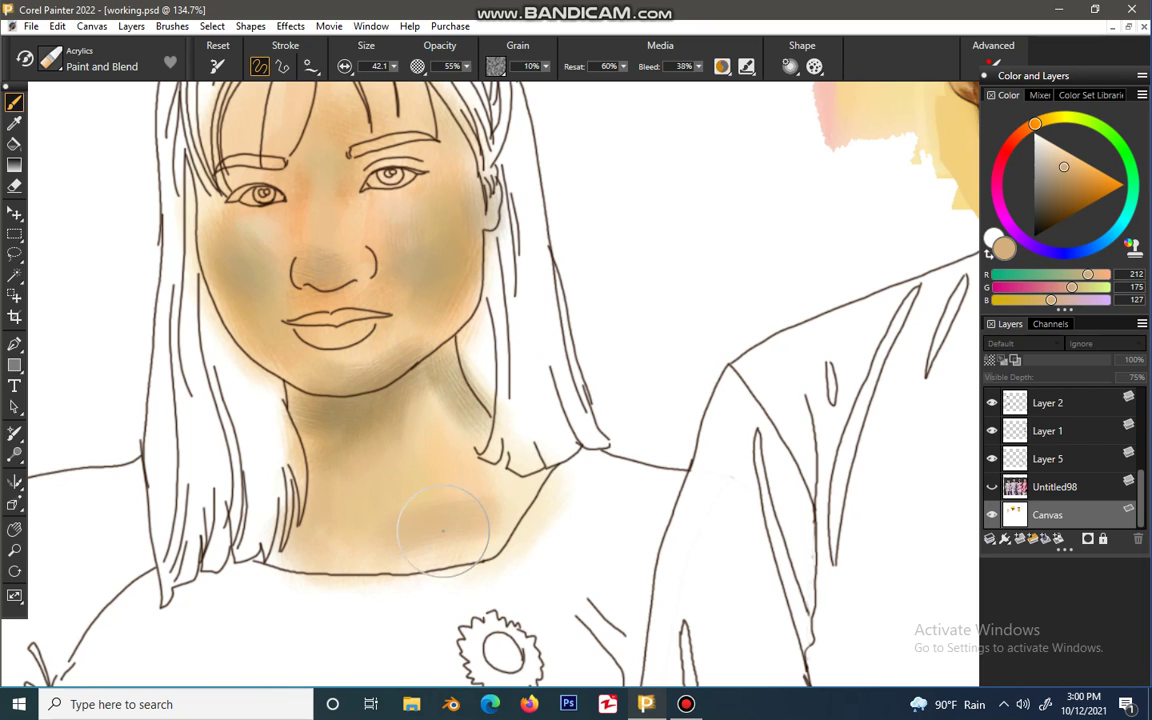
pyautogui.moveTo(470, 265); pyautogui.dragTo(506, 358)
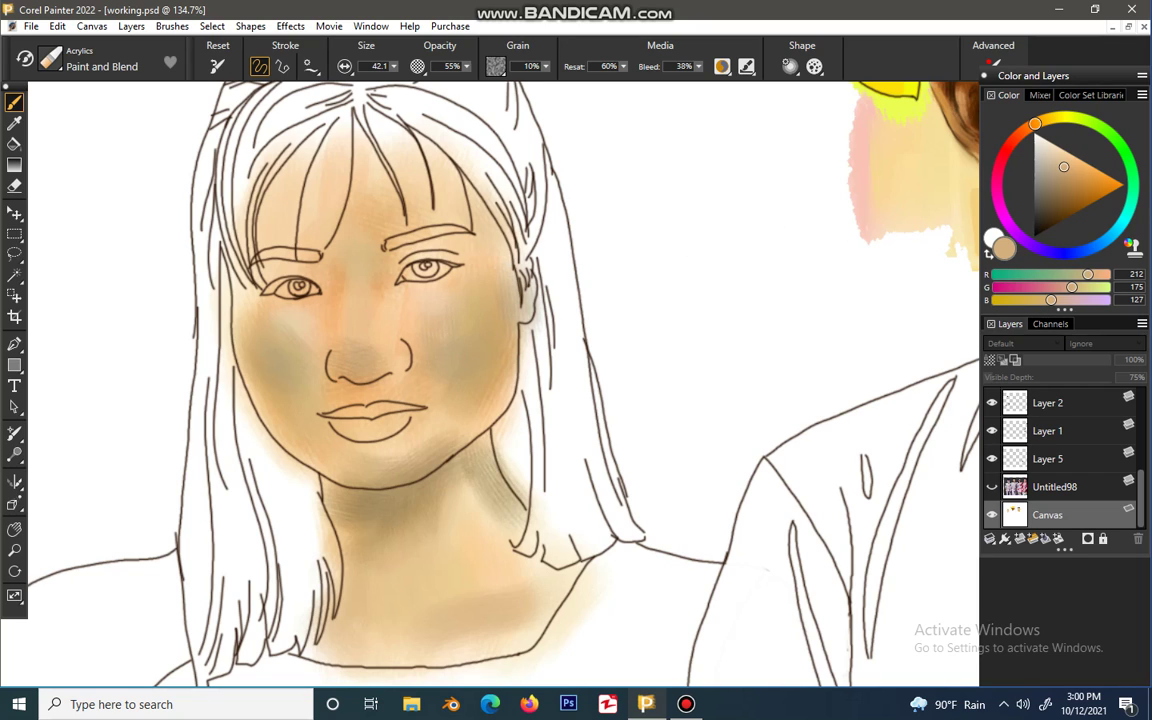
# Step: Mix a dark navy (RGB 22, 23, 40) and paint the hair along the woman's right temple, cheek and jaw
pyautogui.click(1067, 253)
pyautogui.click(1064, 200)
pyautogui.moveTo(1052, 188); pyautogui.dragTo(1040, 206)
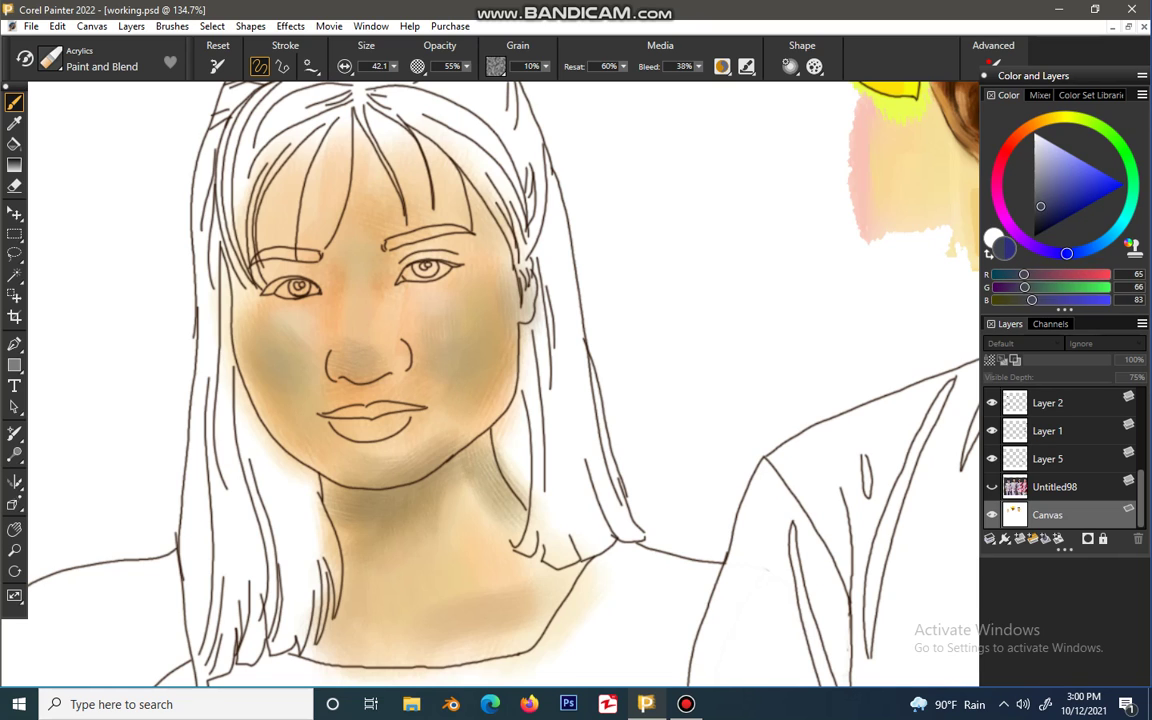
pyautogui.moveTo(1032, 300); pyautogui.dragTo(1038, 300)
pyautogui.moveTo(1046, 209); pyautogui.dragTo(1048, 215)
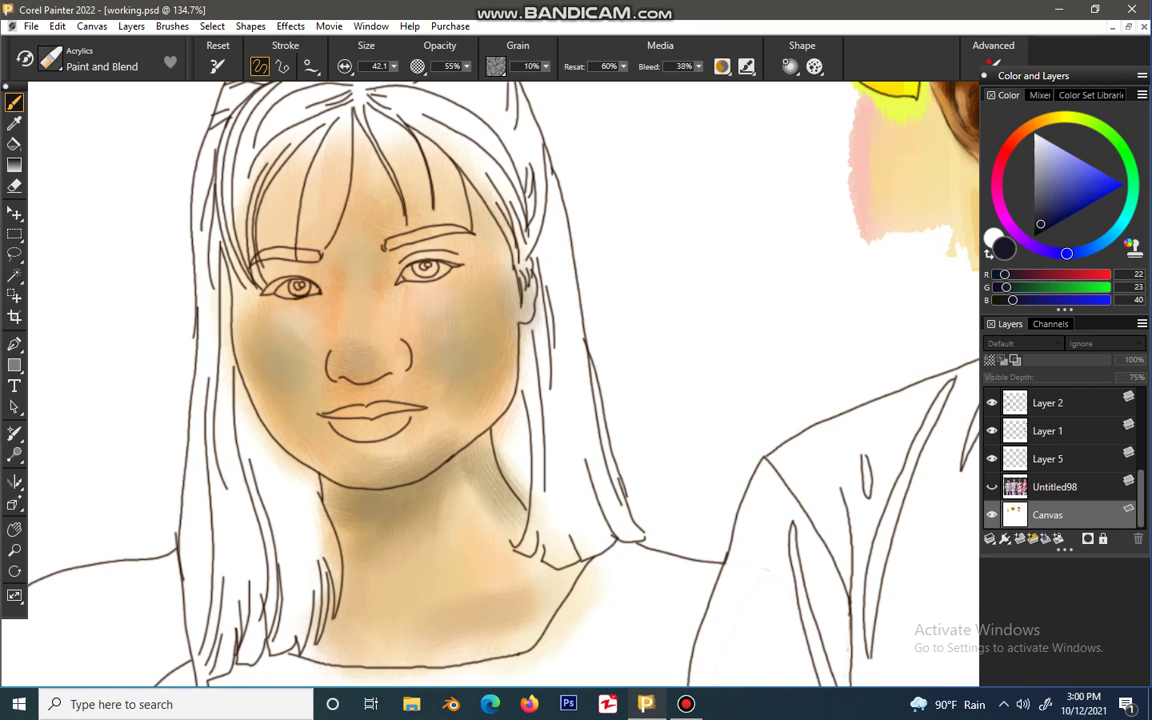
pyautogui.moveTo(255, 228)
pyautogui.mouseDown()
pyautogui.moveTo(215, 160)
pyautogui.moveTo(205, 245)
pyautogui.moveTo(235, 385)
pyautogui.moveTo(225, 400)
pyautogui.moveTo(265, 455)
pyautogui.mouseUp()
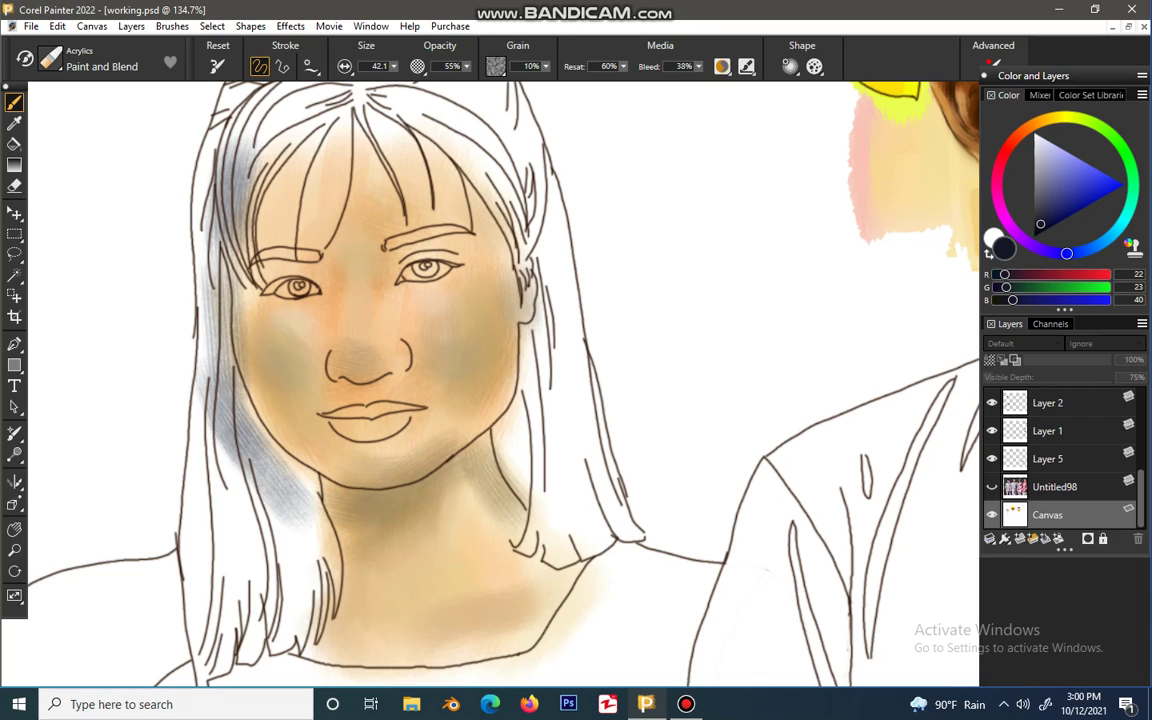
# Step: Layer dark plum (RGB 84, 40, 65) and dark brown (RGB 84, 67, 40) over the hair beside the woman's right cheek and jaw
pyautogui.click(1001, 162)
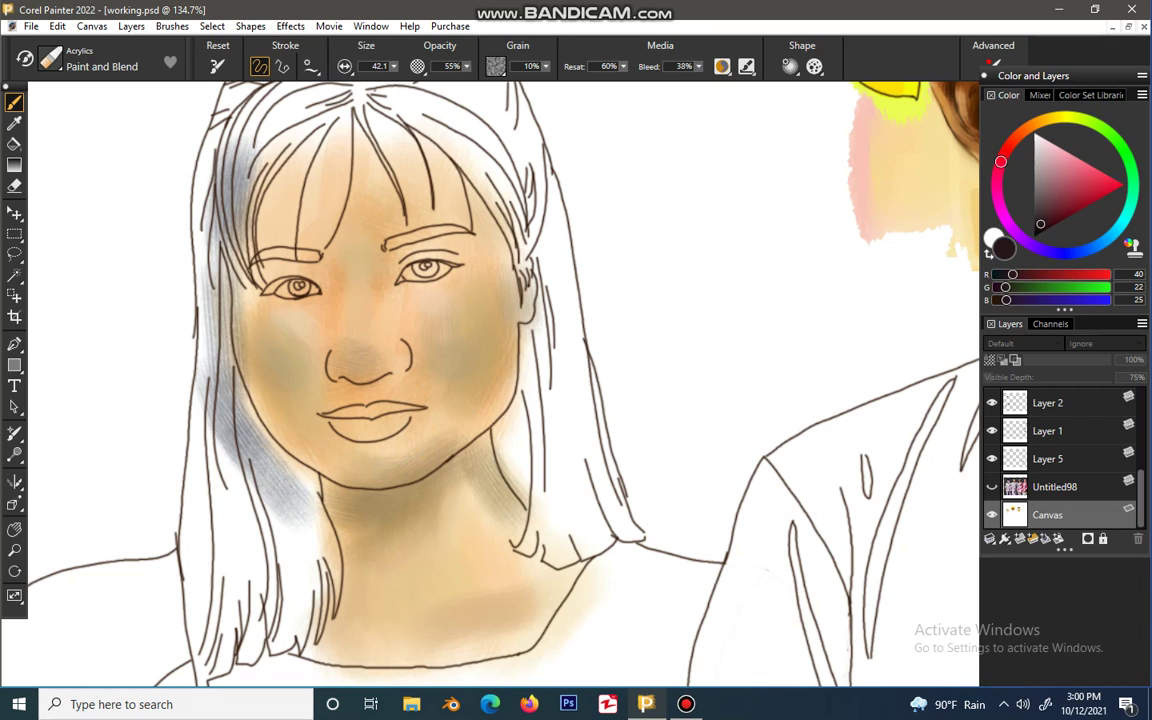
pyautogui.click(1048, 216)
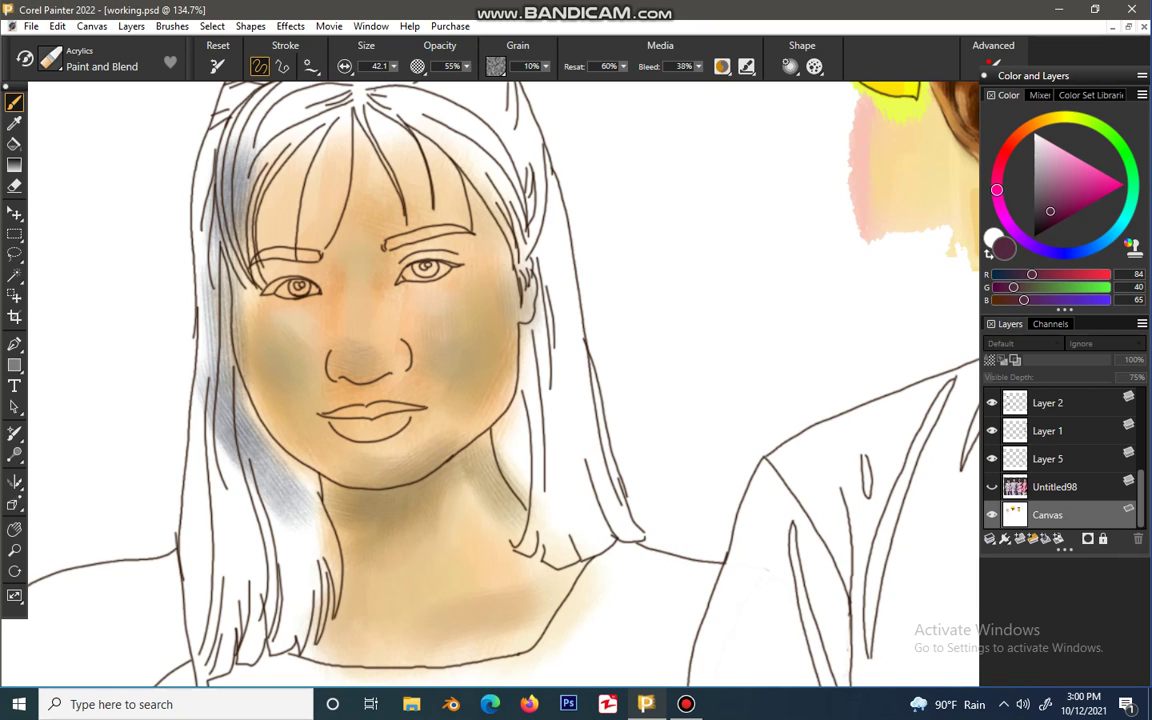
pyautogui.moveTo(208, 285)
pyautogui.mouseDown()
pyautogui.moveTo(228, 398)
pyautogui.moveTo(212, 356)
pyautogui.moveTo(270, 459)
pyautogui.moveTo(218, 378)
pyautogui.moveTo(252, 445)
pyautogui.mouseUp()
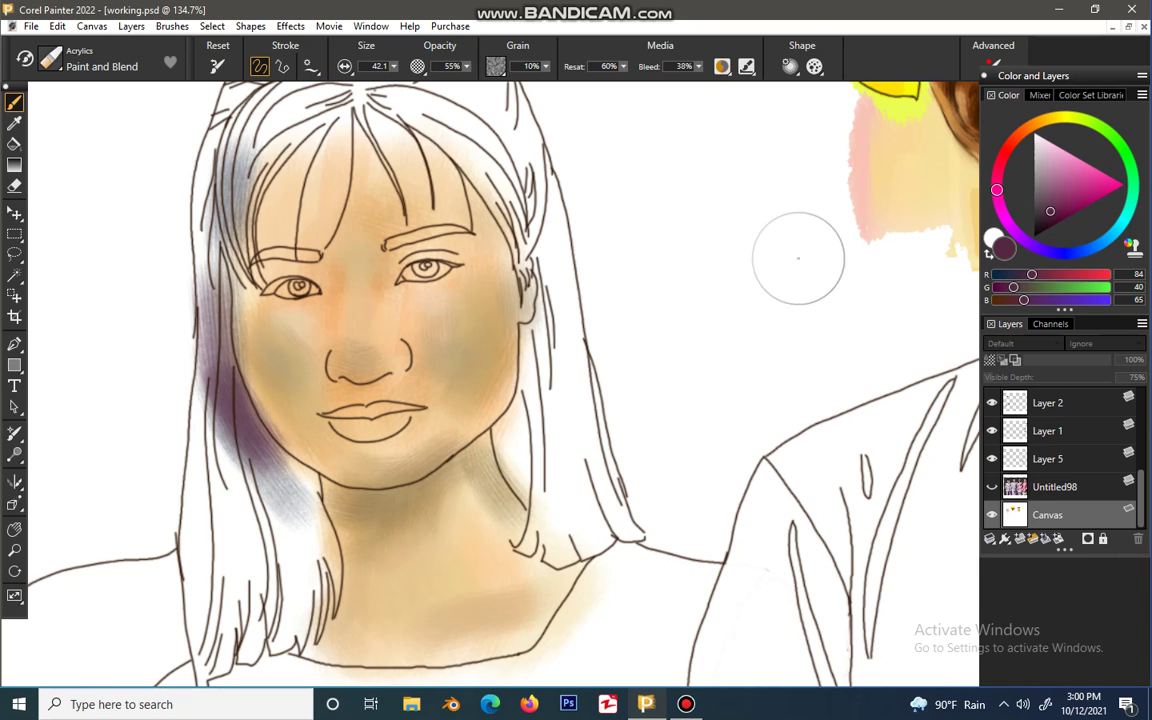
pyautogui.click(1040, 121)
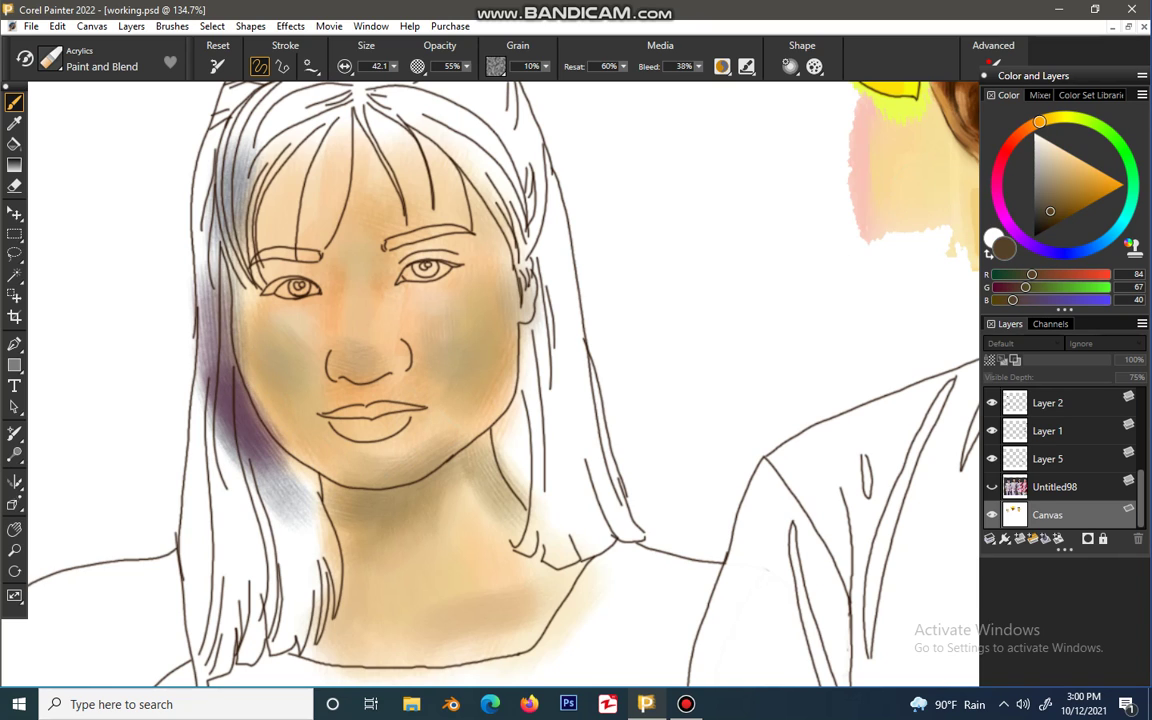
pyautogui.moveTo(230, 355)
pyautogui.mouseDown()
pyautogui.moveTo(220, 425)
pyautogui.moveTo(265, 505)
pyautogui.moveTo(215, 440)
pyautogui.moveTo(240, 490)
pyautogui.moveTo(265, 420)
pyautogui.moveTo(285, 440)
pyautogui.moveTo(260, 520)
pyautogui.moveTo(257, 476)
pyautogui.moveTo(283, 501)
pyautogui.moveTo(260, 470)
pyautogui.mouseUp()
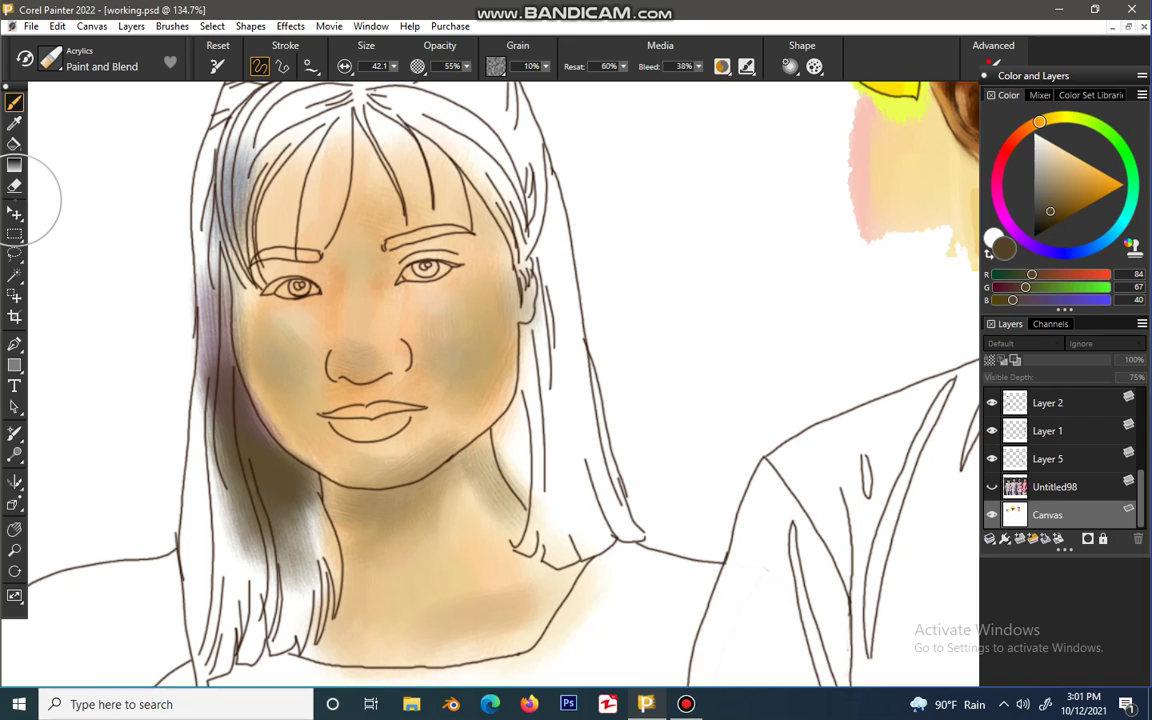
# Step: Paint the hair along both sides of the woman's face and neck in dark brown (RGB 76, 56, 24)
pyautogui.click(1053, 216)
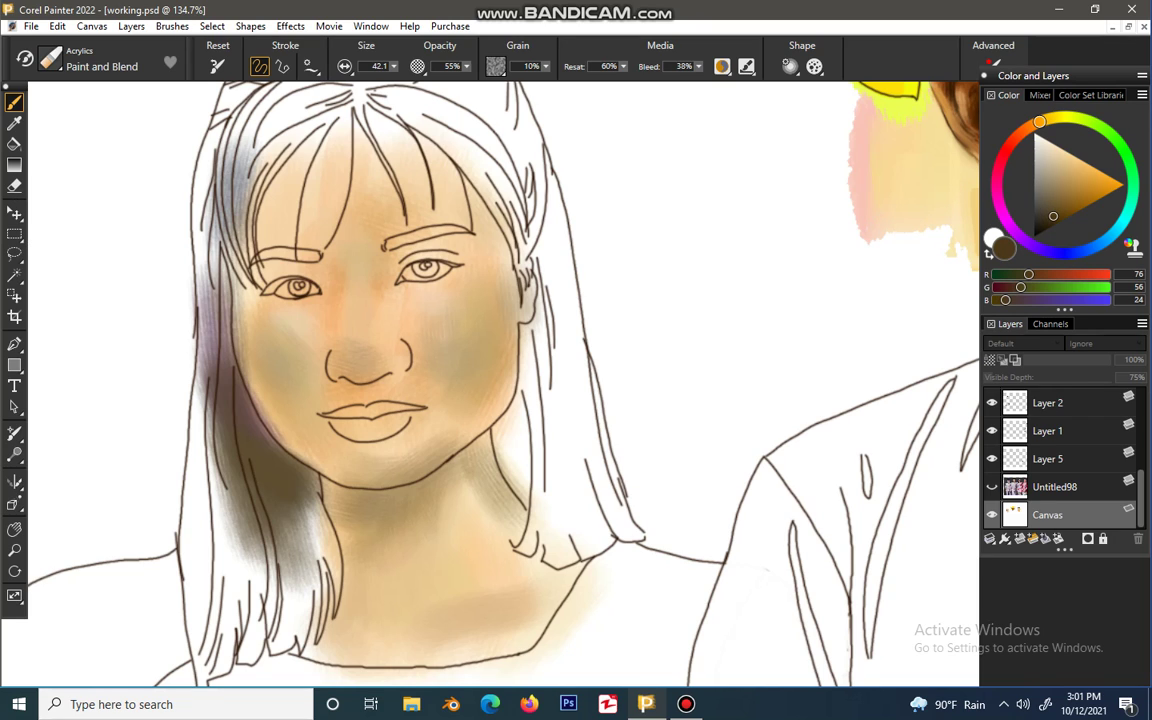
pyautogui.moveTo(240, 284)
pyautogui.mouseDown()
pyautogui.moveTo(225, 370)
pyautogui.moveTo(205, 310)
pyautogui.moveTo(190, 440)
pyautogui.moveTo(206, 489)
pyautogui.moveTo(290, 470)
pyautogui.moveTo(292, 455)
pyautogui.mouseUp()
pyautogui.moveTo(324, 505); pyautogui.dragTo(327, 622)
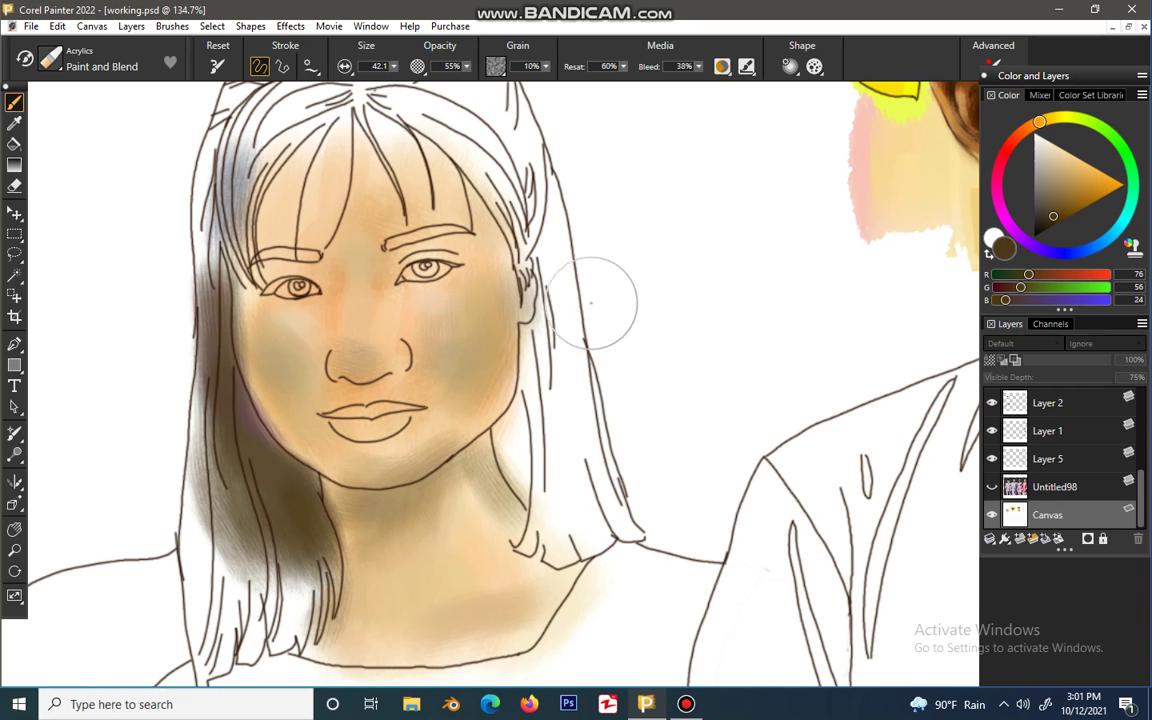
pyautogui.moveTo(535, 398)
pyautogui.mouseDown()
pyautogui.moveTo(516, 443)
pyautogui.moveTo(522, 398)
pyautogui.mouseUp()
pyautogui.moveTo(521, 330)
pyautogui.mouseDown()
pyautogui.moveTo(523, 390)
pyautogui.moveTo(526, 335)
pyautogui.mouseUp()
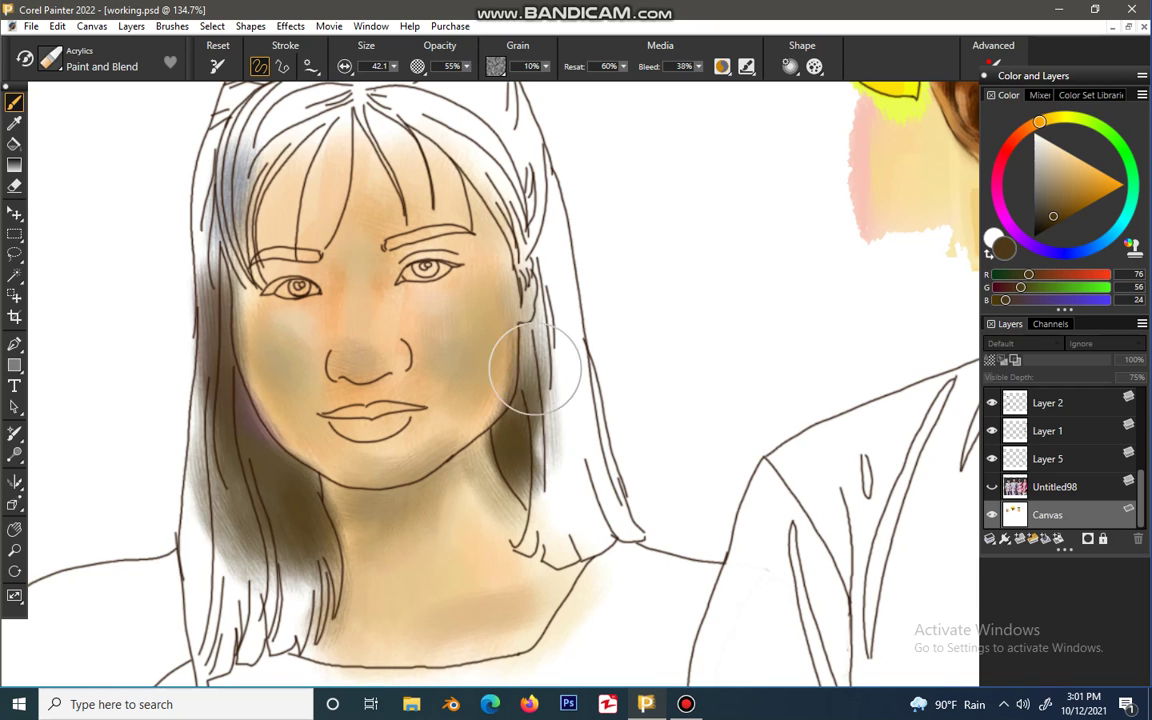
pyautogui.moveTo(527, 483)
pyautogui.mouseDown()
pyautogui.moveTo(525, 430)
pyautogui.moveTo(540, 440)
pyautogui.moveTo(550, 515)
pyautogui.mouseUp()
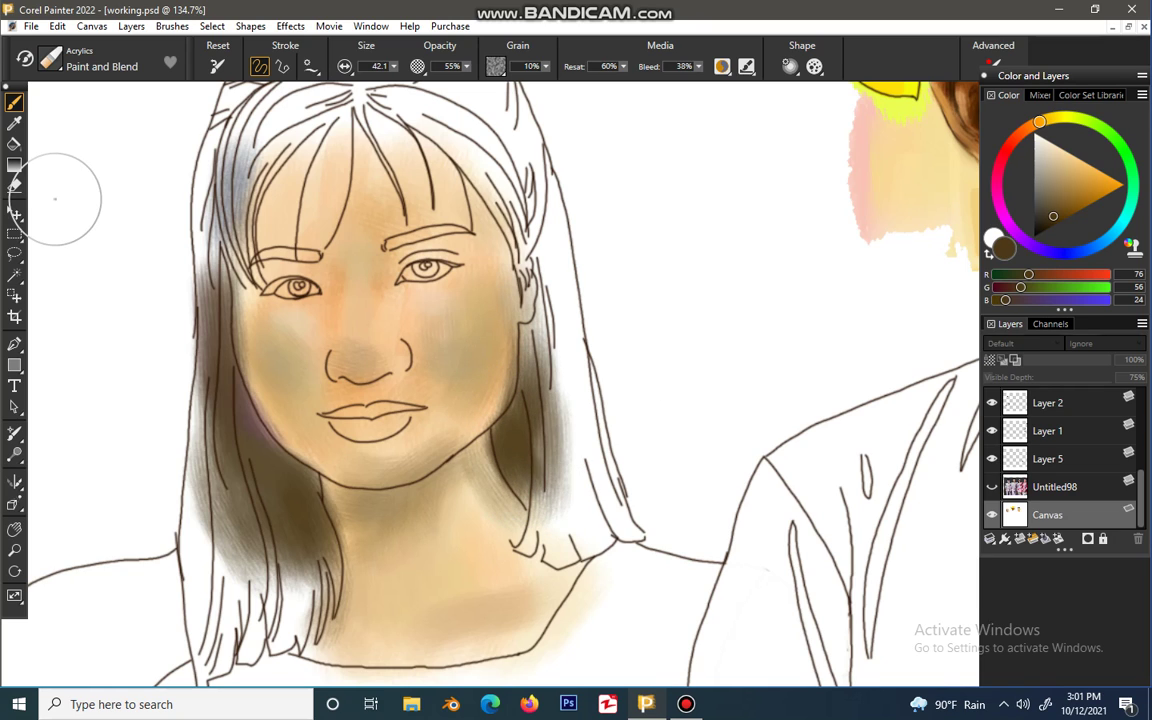
# Step: Extend the hair outward on both sides of the woman's face with a mid brown (RGB 118, 91, 46)
pyautogui.click(1060, 203)
pyautogui.moveTo(560, 345)
pyautogui.mouseDown()
pyautogui.moveTo(525, 368)
pyautogui.moveTo(533, 449)
pyautogui.moveTo(490, 440)
pyautogui.moveTo(500, 485)
pyautogui.moveTo(554, 385)
pyautogui.moveTo(505, 330)
pyautogui.moveTo(495, 290)
pyautogui.moveTo(470, 310)
pyautogui.moveTo(500, 265)
pyautogui.moveTo(535, 390)
pyautogui.mouseUp()
pyautogui.moveTo(235, 380)
pyautogui.mouseDown()
pyautogui.moveTo(226, 463)
pyautogui.moveTo(185, 430)
pyautogui.moveTo(175, 400)
pyautogui.moveTo(222, 370)
pyautogui.moveTo(190, 350)
pyautogui.moveTo(244, 489)
pyautogui.mouseUp()
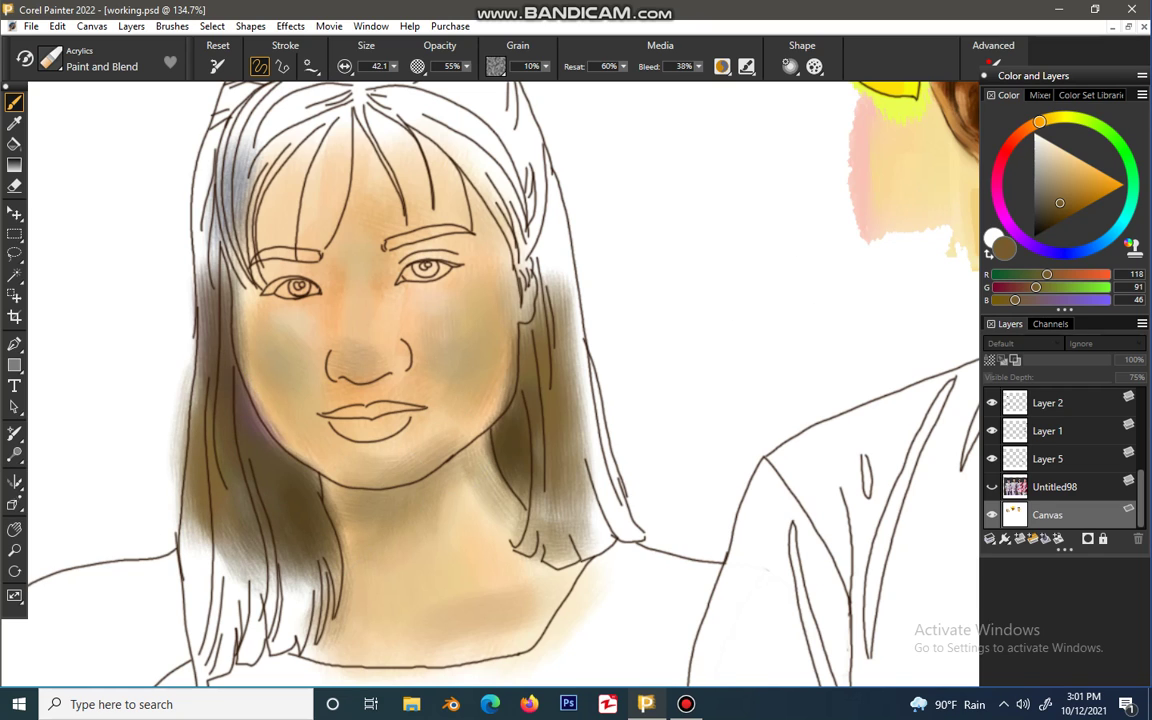
# Step: Fill the woman's lower right hair lengths and tips with a lighter brown (RGB 144, 116, 70)
pyautogui.click(1061, 193)
pyautogui.moveTo(243, 533)
pyautogui.mouseDown()
pyautogui.moveTo(205, 544)
pyautogui.moveTo(280, 606)
pyautogui.moveTo(291, 578)
pyautogui.moveTo(272, 618)
pyautogui.moveTo(228, 628)
pyautogui.moveTo(272, 530)
pyautogui.moveTo(271, 441)
pyautogui.moveTo(210, 428)
pyautogui.moveTo(197, 397)
pyautogui.moveTo(213, 540)
pyautogui.moveTo(214, 500)
pyautogui.moveTo(255, 462)
pyautogui.moveTo(282, 462)
pyautogui.moveTo(227, 536)
pyautogui.moveTo(295, 461)
pyautogui.mouseUp()
pyautogui.moveTo(197, 540); pyautogui.dragTo(178, 448)
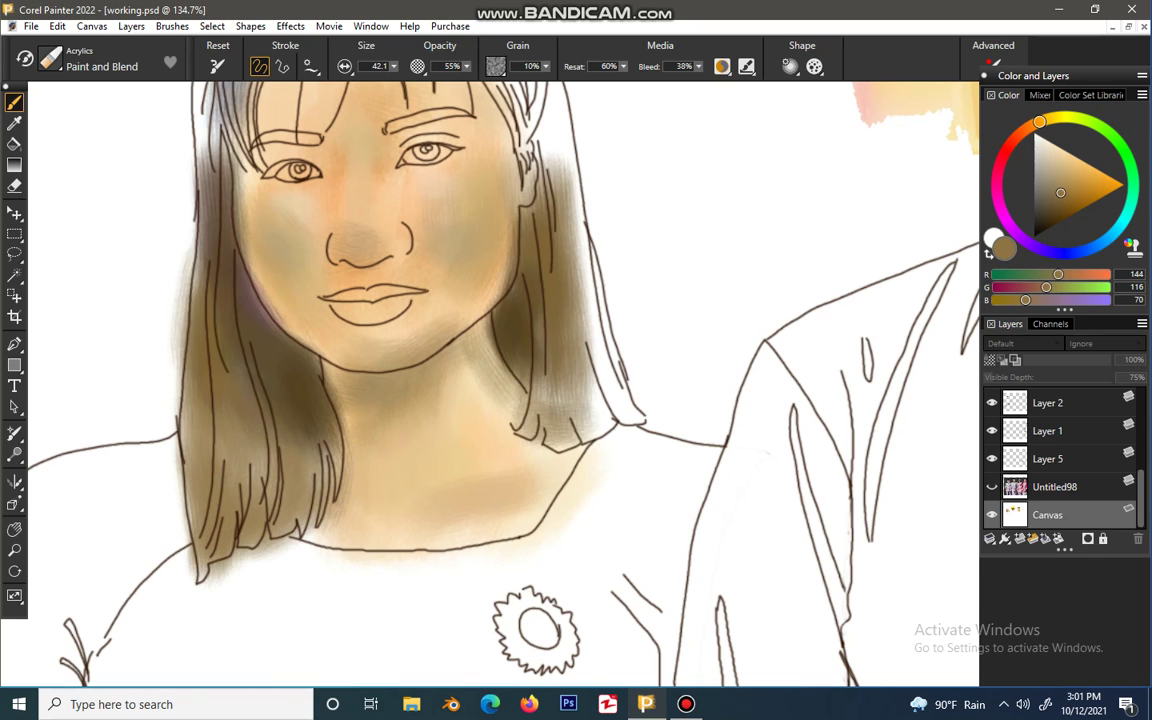
pyautogui.moveTo(251, 471)
pyautogui.mouseDown()
pyautogui.moveTo(284, 448)
pyautogui.moveTo(275, 411)
pyautogui.moveTo(265, 510)
pyautogui.mouseUp()
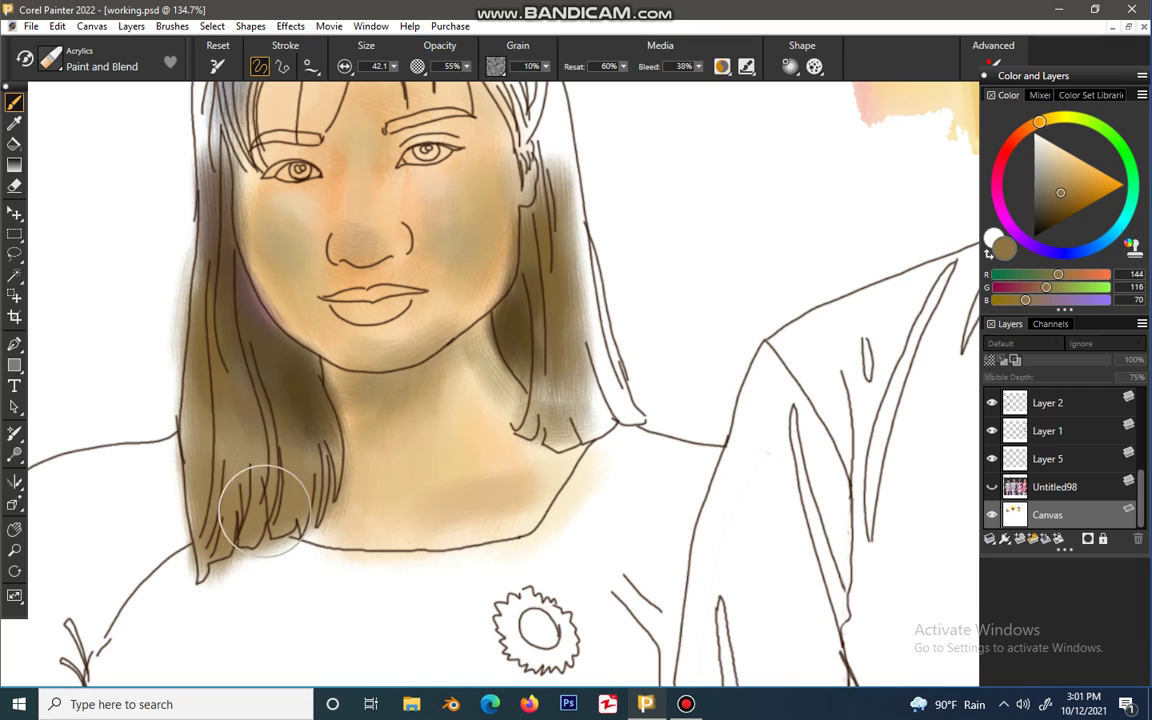
# Step: Carry the same lighter brown over the woman's left hair lengths and tips and up around her left ear and temple
pyautogui.moveTo(497, 296); pyautogui.dragTo(428, 424)
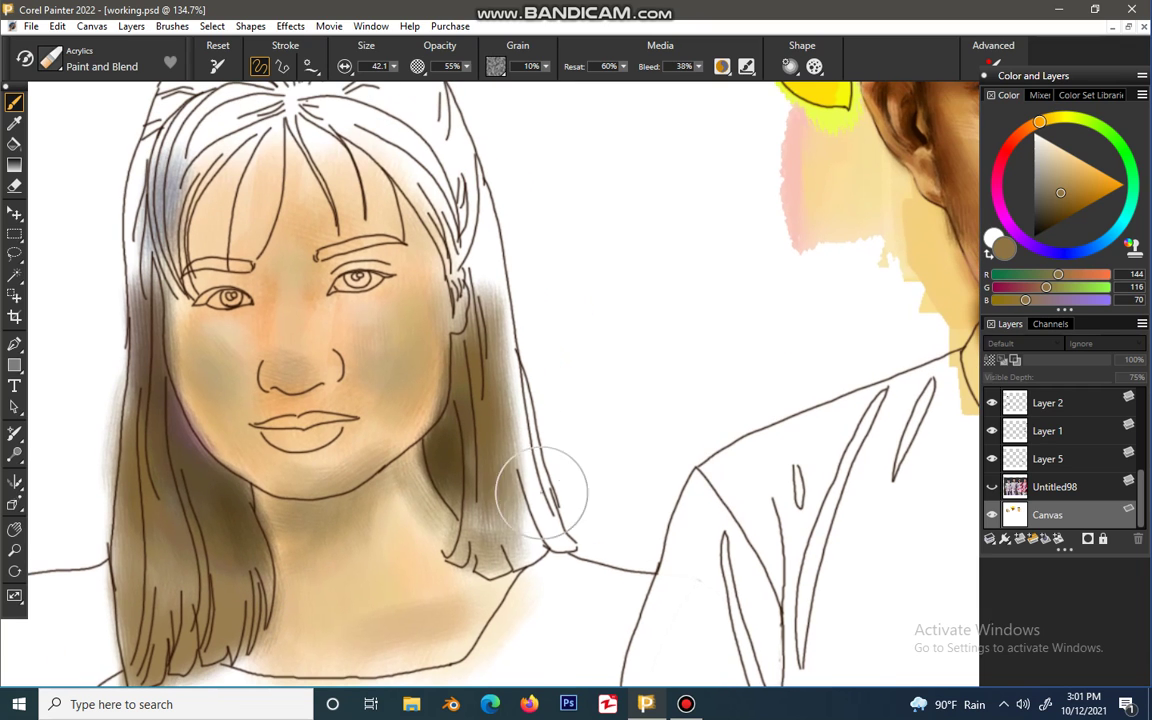
pyautogui.moveTo(486, 512); pyautogui.dragTo(512, 538)
pyautogui.moveTo(460, 485)
pyautogui.mouseDown()
pyautogui.moveTo(486, 476)
pyautogui.moveTo(484, 492)
pyautogui.moveTo(498, 465)
pyautogui.moveTo(472, 400)
pyautogui.moveTo(514, 378)
pyautogui.moveTo(510, 312)
pyautogui.mouseUp()
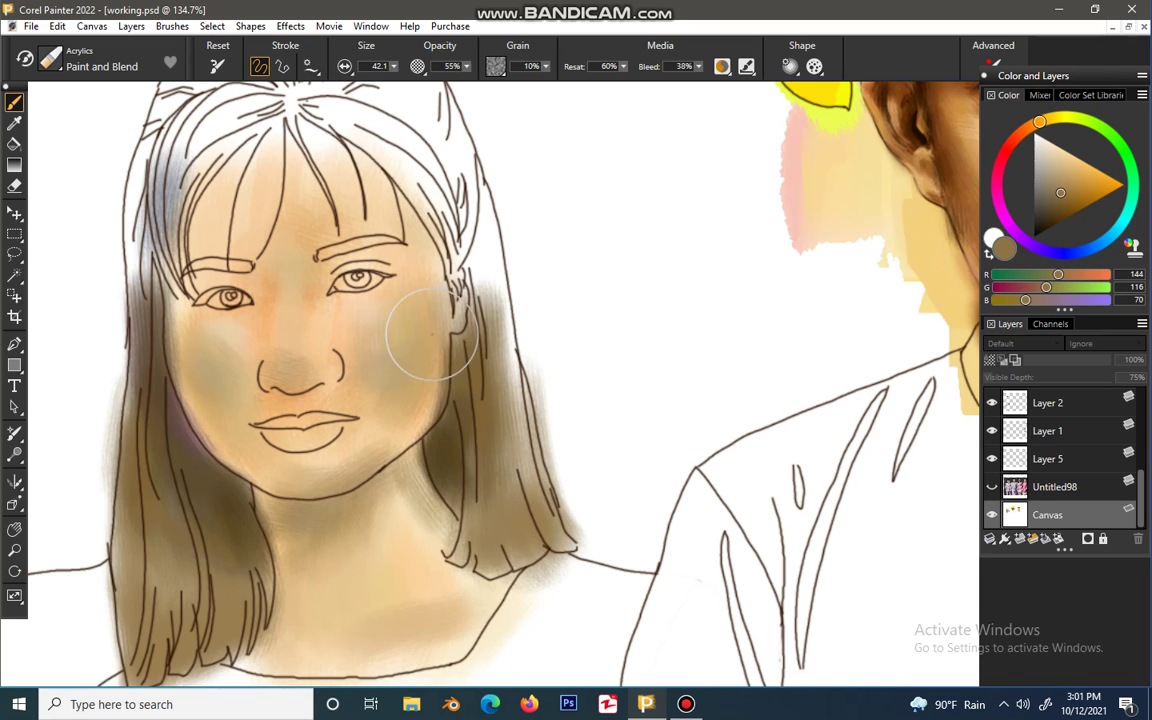
pyautogui.moveTo(430, 334); pyautogui.dragTo(456, 450)
pyautogui.moveTo(440, 272); pyautogui.dragTo(468, 322)
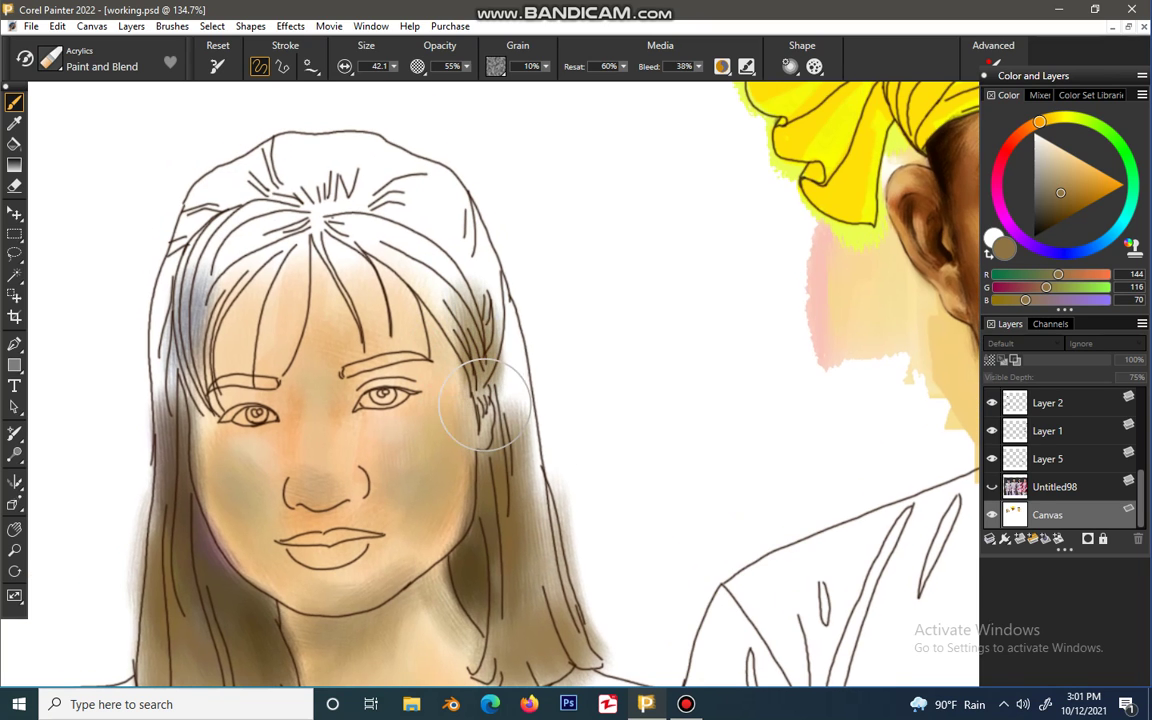
# Step: Paint the hair above the woman's left ear and around the parting at the crown in brown (RGB 116, 89, 44)
pyautogui.click(1060, 204)
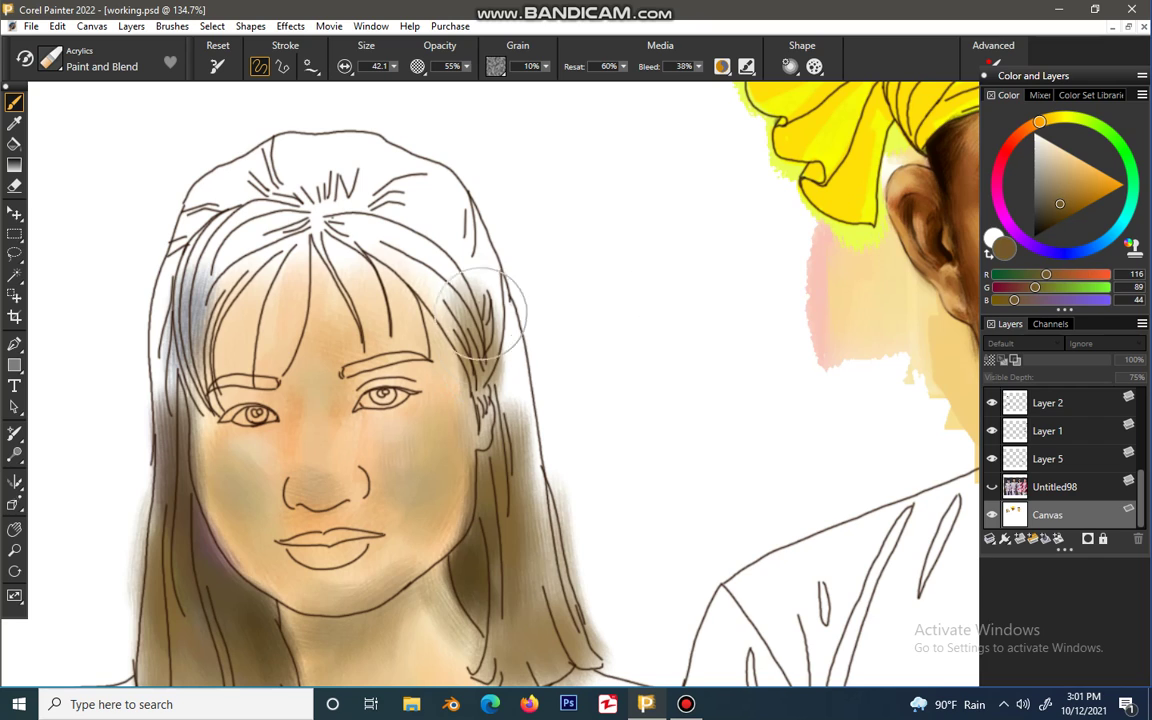
pyautogui.moveTo(480, 312)
pyautogui.mouseDown()
pyautogui.moveTo(486, 368)
pyautogui.moveTo(490, 300)
pyautogui.moveTo(486, 354)
pyautogui.mouseUp()
pyautogui.moveTo(465, 285)
pyautogui.mouseDown()
pyautogui.moveTo(473, 318)
pyautogui.moveTo(458, 245)
pyautogui.mouseUp()
pyautogui.moveTo(265, 200)
pyautogui.mouseDown()
pyautogui.moveTo(240, 195)
pyautogui.moveTo(255, 208)
pyautogui.moveTo(235, 230)
pyautogui.moveTo(312, 203)
pyautogui.moveTo(285, 210)
pyautogui.moveTo(300, 232)
pyautogui.moveTo(345, 204)
pyautogui.moveTo(320, 150)
pyautogui.moveTo(270, 185)
pyautogui.moveTo(235, 150)
pyautogui.moveTo(290, 160)
pyautogui.moveTo(315, 150)
pyautogui.moveTo(384, 178)
pyautogui.mouseUp()
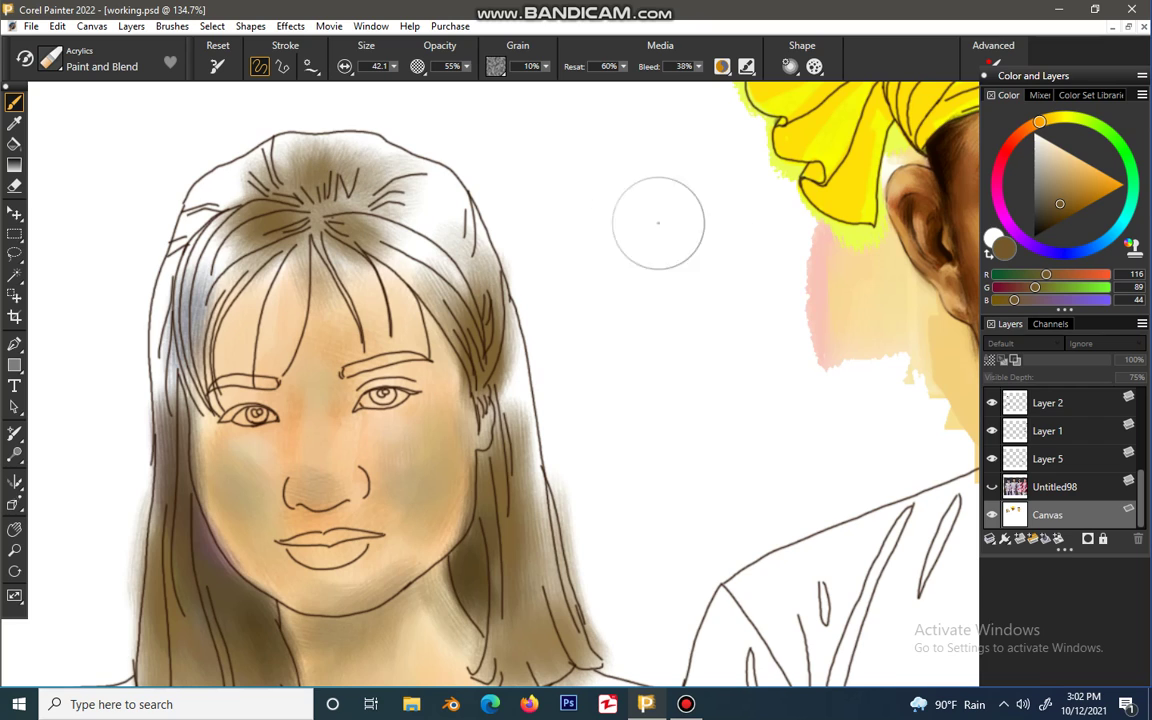
# Step: Cover the top and both sides of the woman's crown with dark brown (RGB 68, 54, 30), blending toward the fringe
pyautogui.click(1048, 217)
pyautogui.moveTo(285, 155)
pyautogui.mouseDown()
pyautogui.moveTo(266, 171)
pyautogui.moveTo(298, 159)
pyautogui.moveTo(356, 164)
pyautogui.moveTo(352, 150)
pyautogui.moveTo(368, 146)
pyautogui.moveTo(332, 135)
pyautogui.moveTo(420, 180)
pyautogui.moveTo(460, 260)
pyautogui.moveTo(430, 160)
pyautogui.moveTo(454, 205)
pyautogui.moveTo(425, 260)
pyautogui.moveTo(440, 190)
pyautogui.moveTo(380, 165)
pyautogui.moveTo(370, 220)
pyautogui.moveTo(432, 267)
pyautogui.mouseUp()
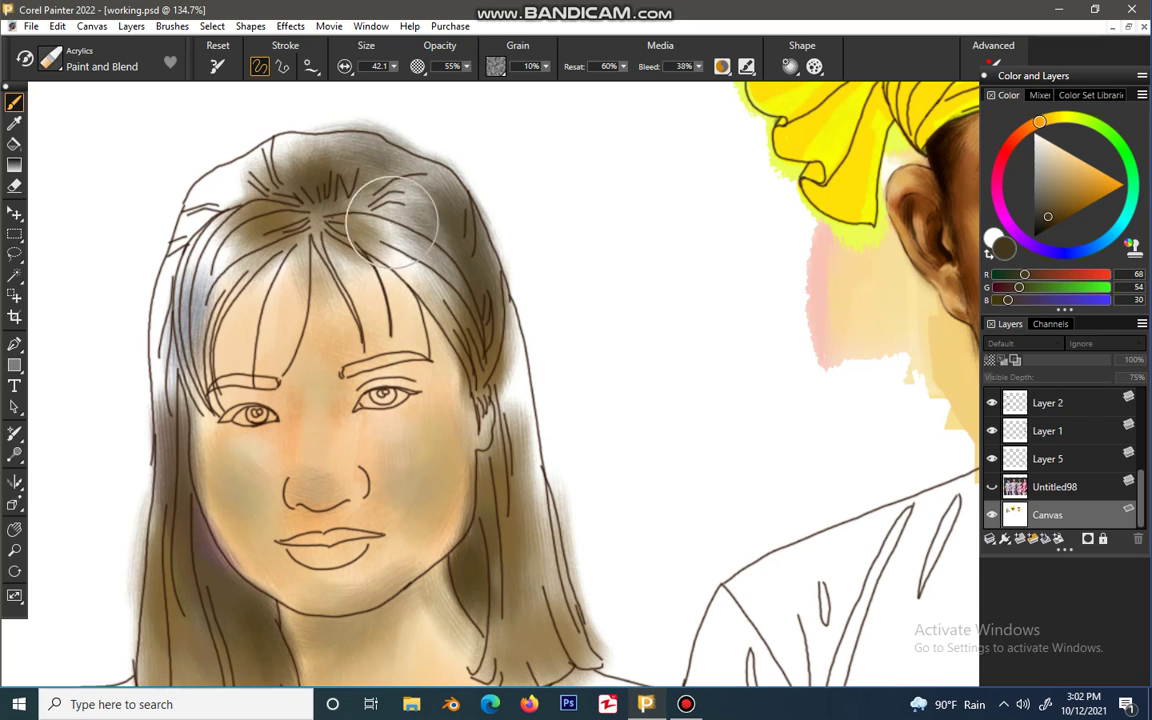
pyautogui.moveTo(303, 160)
pyautogui.mouseDown()
pyautogui.moveTo(195, 175)
pyautogui.moveTo(250, 140)
pyautogui.moveTo(235, 140)
pyautogui.moveTo(222, 192)
pyautogui.moveTo(265, 155)
pyautogui.moveTo(235, 175)
pyautogui.moveTo(220, 140)
pyautogui.moveTo(256, 180)
pyautogui.moveTo(205, 170)
pyautogui.moveTo(175, 205)
pyautogui.moveTo(220, 175)
pyautogui.moveTo(162, 262)
pyautogui.mouseUp()
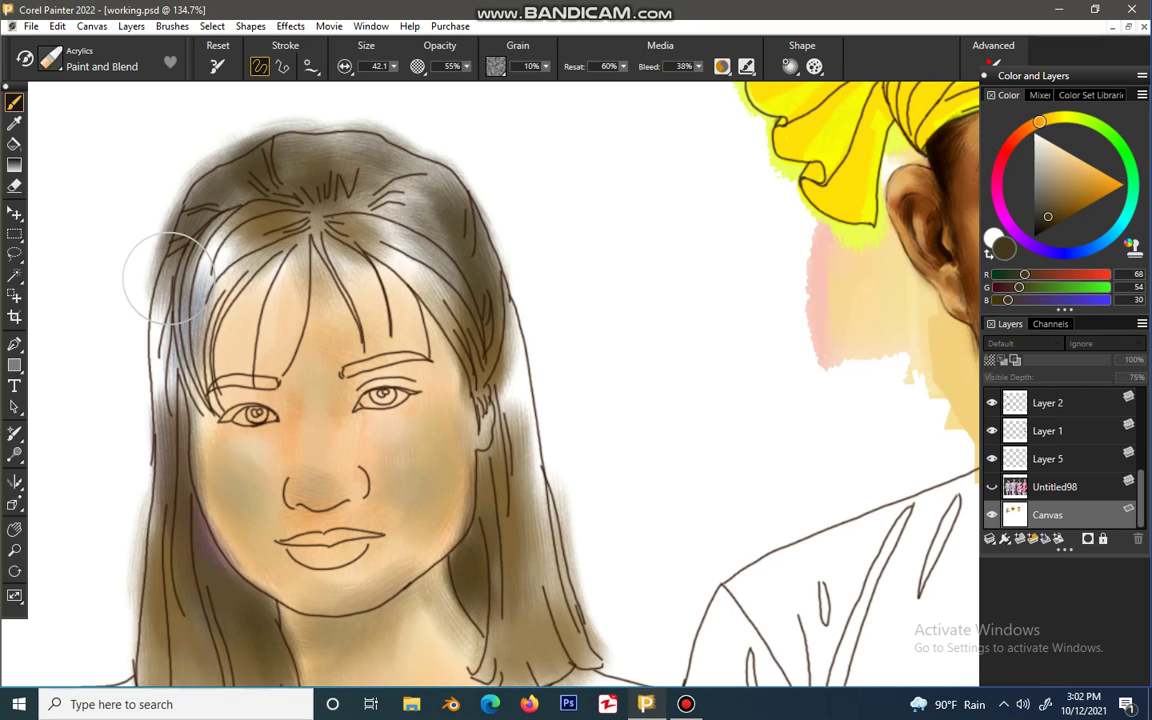
pyautogui.moveTo(346, 235)
pyautogui.mouseDown()
pyautogui.moveTo(400, 162)
pyautogui.moveTo(512, 186)
pyautogui.mouseUp()
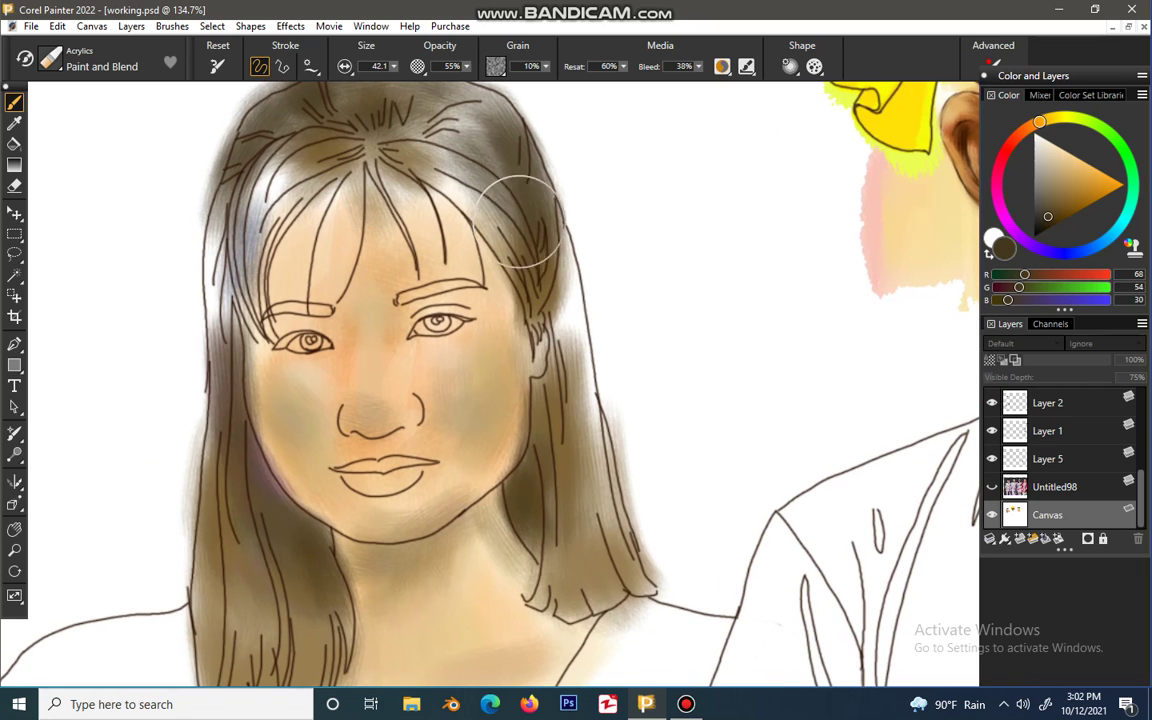
pyautogui.moveTo(437, 139)
pyautogui.mouseDown()
pyautogui.moveTo(523, 229)
pyautogui.moveTo(425, 160)
pyautogui.mouseUp()
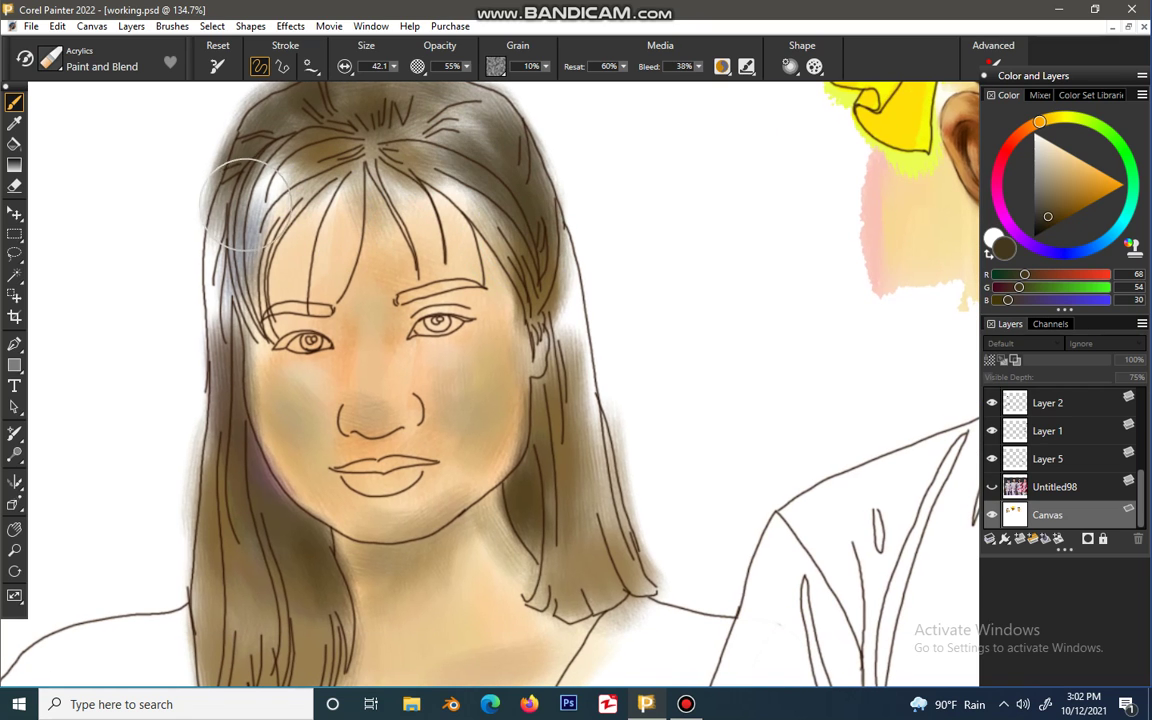
# Step: Continue the dark brown down the woman's outer right hair and darken the strands around her left ear
pyautogui.moveTo(214, 190); pyautogui.dragTo(211, 307)
pyautogui.moveTo(212, 215)
pyautogui.mouseDown()
pyautogui.moveTo(225, 393)
pyautogui.moveTo(211, 322)
pyautogui.moveTo(219, 257)
pyautogui.moveTo(205, 285)
pyautogui.moveTo(203, 234)
pyautogui.moveTo(236, 407)
pyautogui.mouseUp()
pyautogui.moveTo(527, 292); pyautogui.dragTo(530, 288)
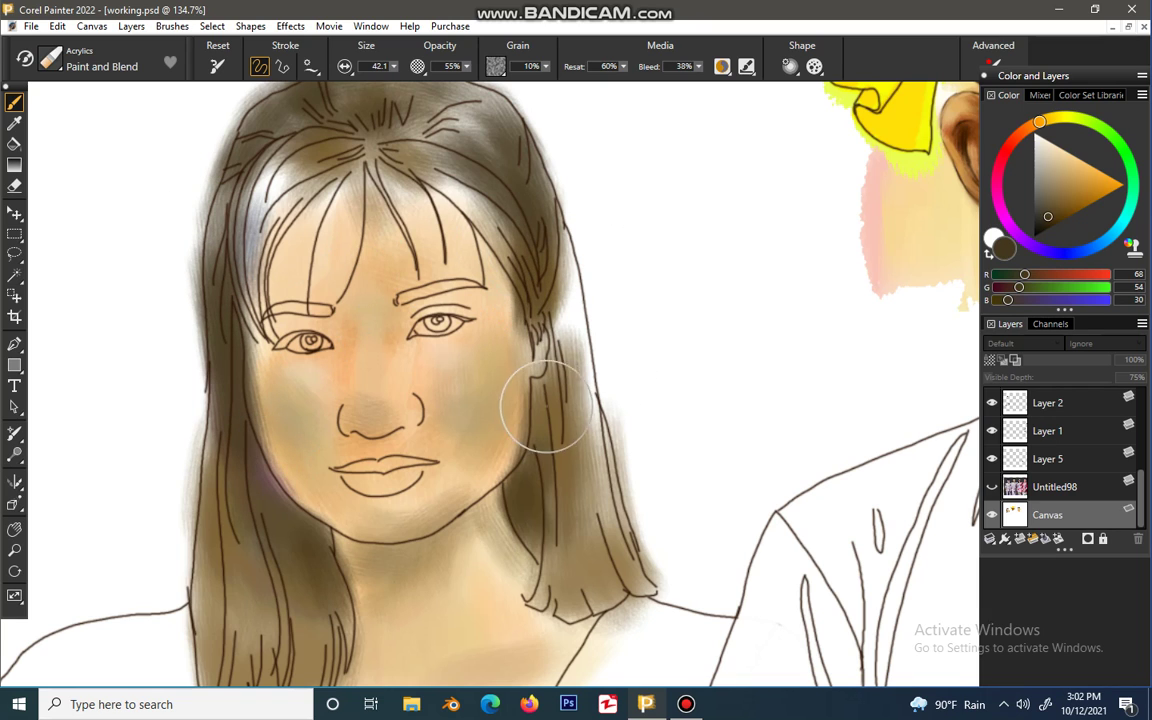
pyautogui.moveTo(546, 407); pyautogui.dragTo(541, 370)
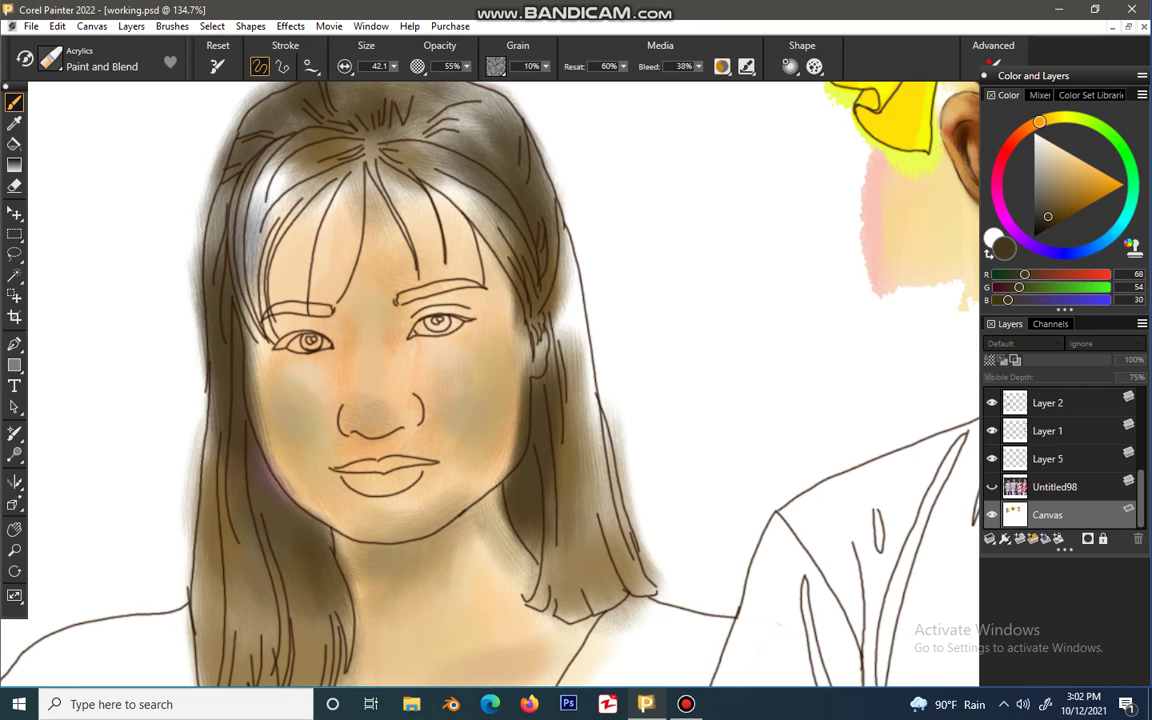
# Step: Deepen the hair from the woman's right temple down past her jaw to the tips with very dark brown (RGB 54, 40, 16)
pyautogui.click(1048, 222)
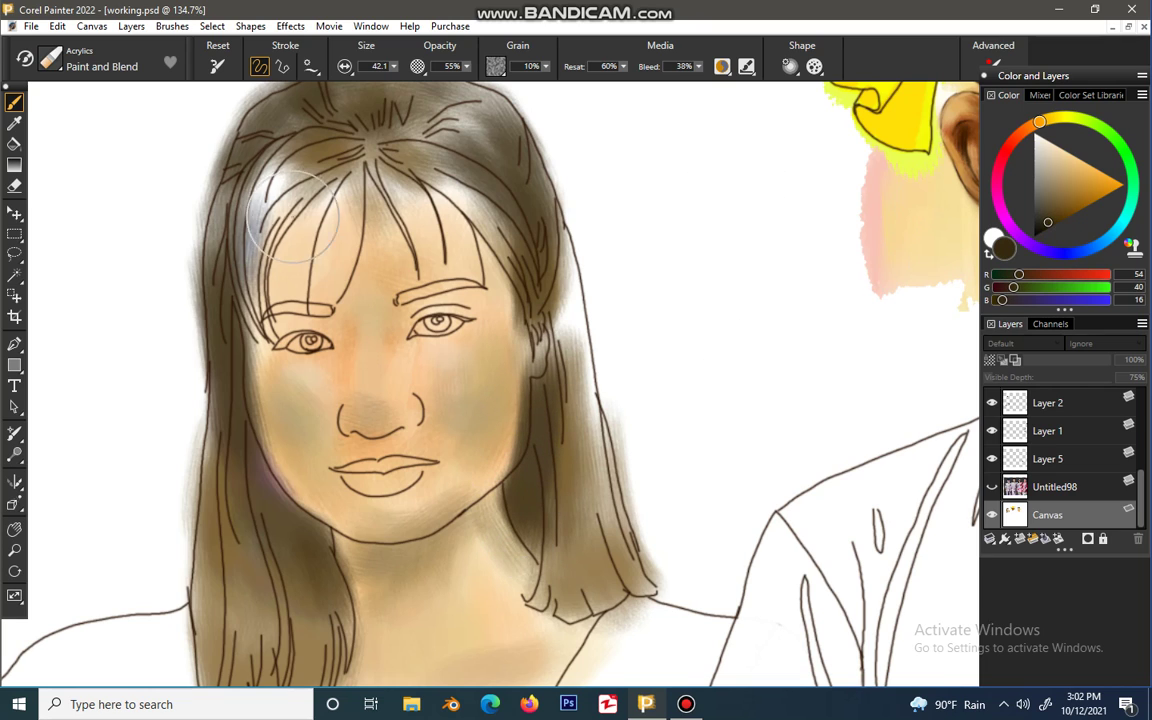
pyautogui.moveTo(262, 188)
pyautogui.mouseDown()
pyautogui.moveTo(276, 307)
pyautogui.moveTo(272, 213)
pyautogui.moveTo(257, 338)
pyautogui.mouseUp()
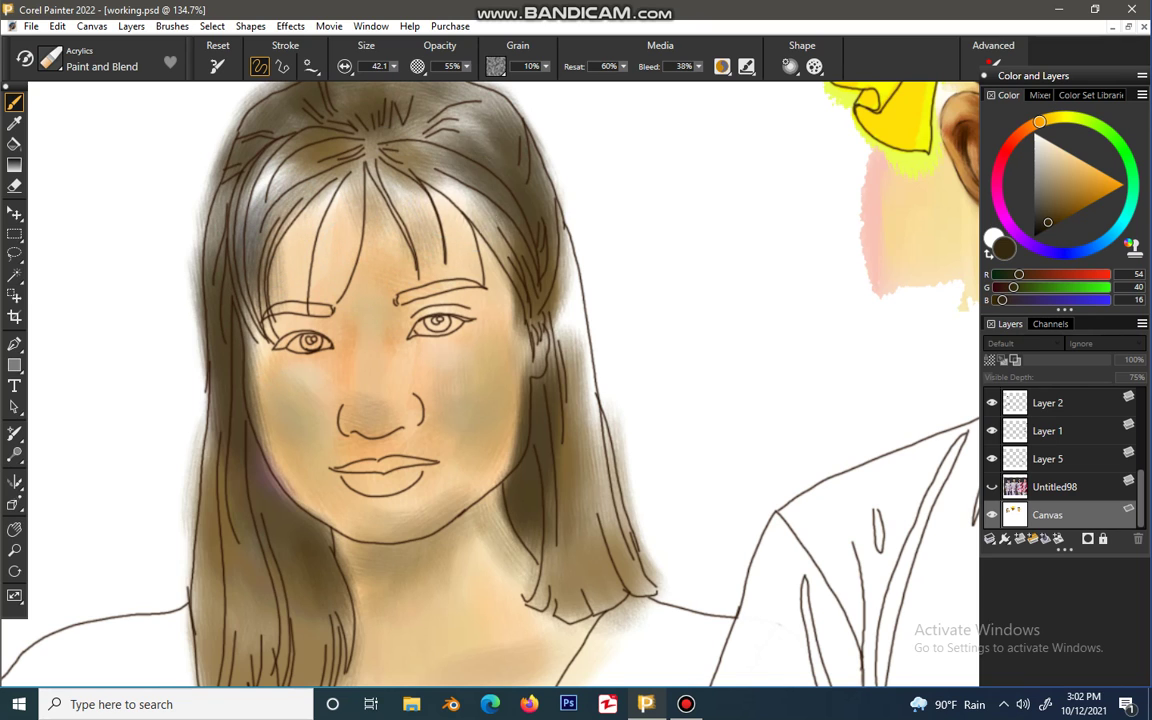
pyautogui.scroll(-3, 463, 425)
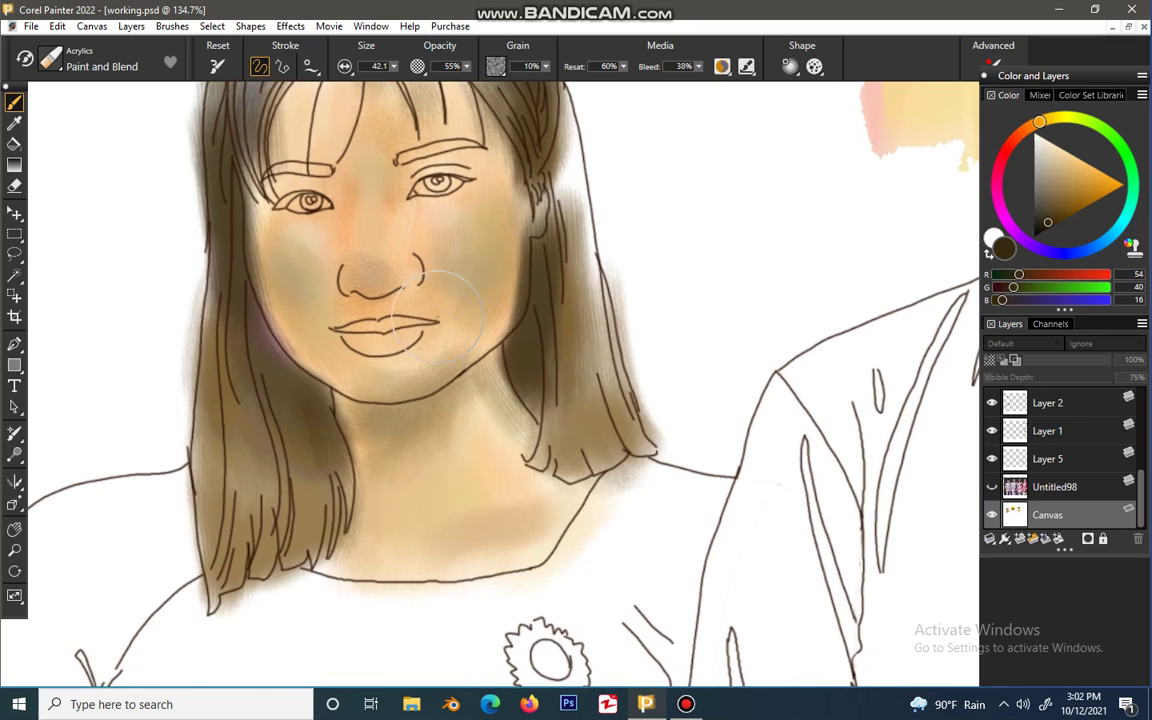
pyautogui.moveTo(246, 347)
pyautogui.mouseDown()
pyautogui.moveTo(262, 450)
pyautogui.moveTo(282, 465)
pyautogui.mouseUp()
pyautogui.moveTo(268, 380); pyautogui.dragTo(292, 480)
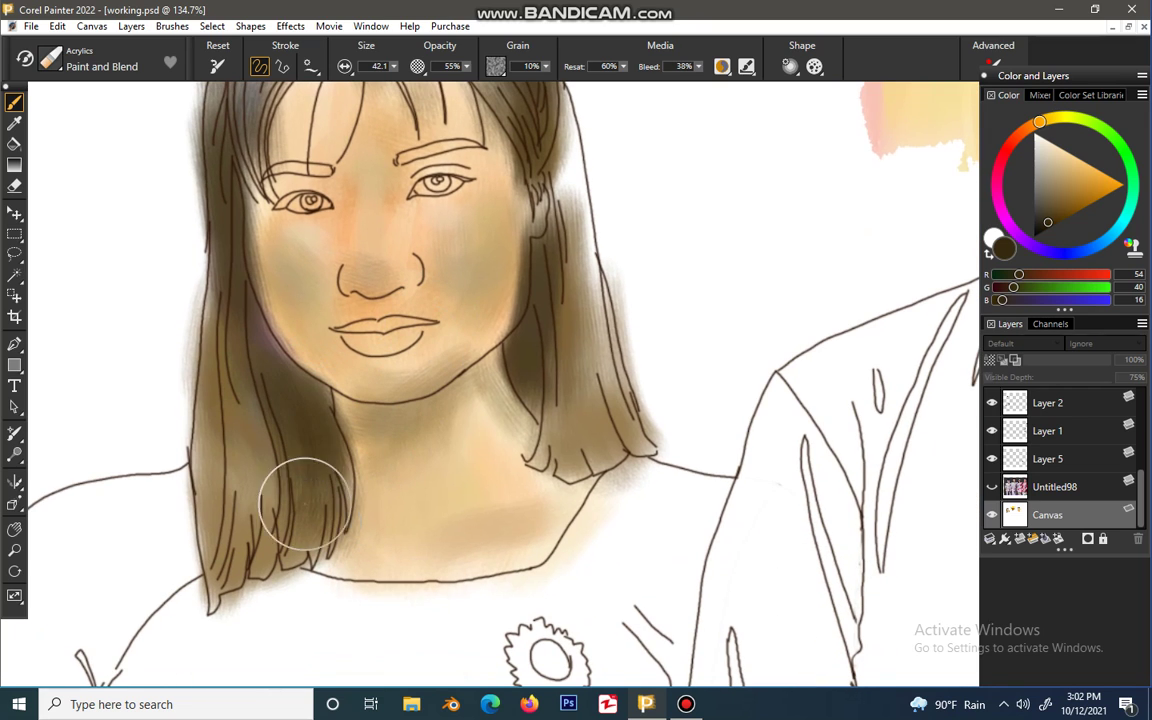
pyautogui.moveTo(222, 307); pyautogui.dragTo(286, 382)
pyautogui.moveTo(237, 292); pyautogui.dragTo(283, 390)
pyautogui.moveTo(229, 318)
pyautogui.mouseDown()
pyautogui.moveTo(251, 366)
pyautogui.moveTo(237, 306)
pyautogui.moveTo(237, 442)
pyautogui.moveTo(262, 440)
pyautogui.moveTo(239, 548)
pyautogui.moveTo(278, 548)
pyautogui.mouseUp()
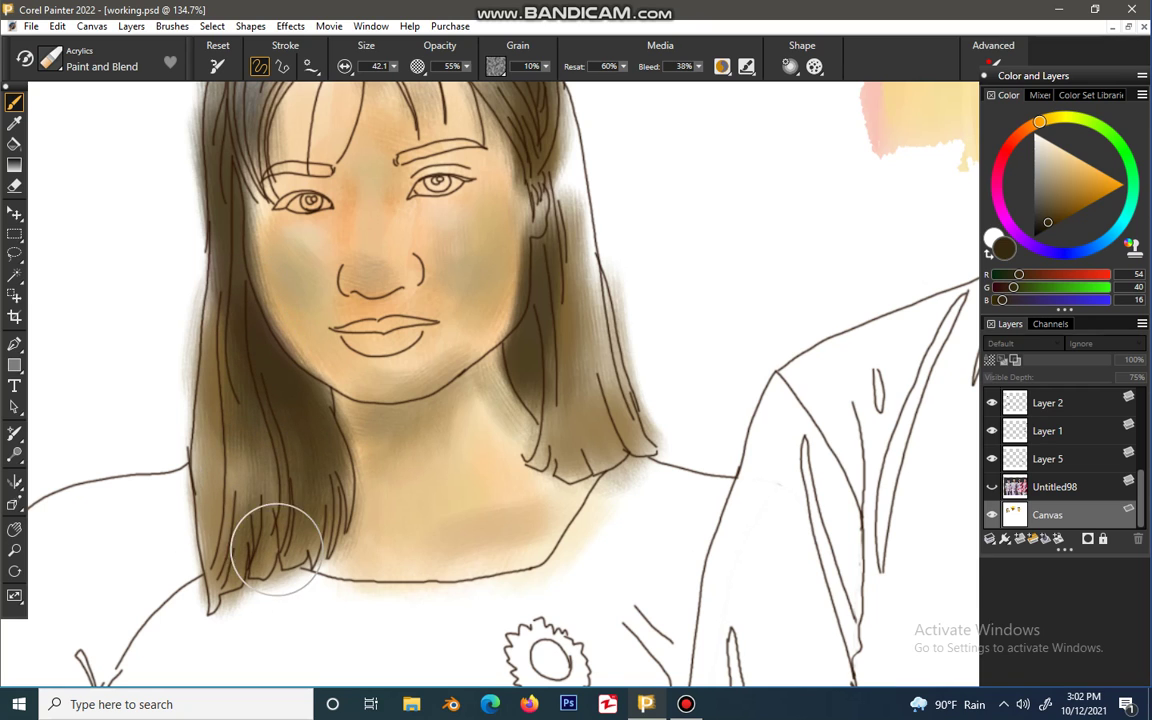
# Step: Darken the hair beside the woman's left neck and ear, and shade the roots of her fringe with the same very dark brown
pyautogui.moveTo(557, 354); pyautogui.dragTo(566, 404)
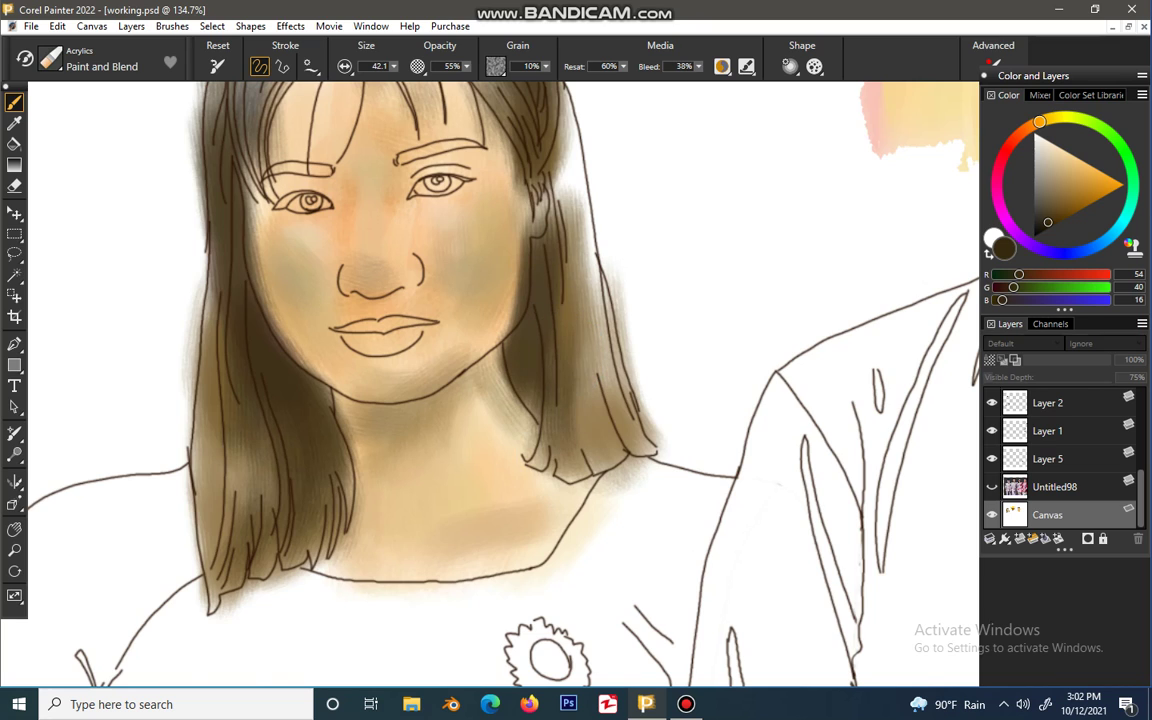
pyautogui.moveTo(511, 160); pyautogui.dragTo(551, 324)
pyautogui.moveTo(545, 212)
pyautogui.mouseDown()
pyautogui.moveTo(615, 255)
pyautogui.moveTo(611, 163)
pyautogui.mouseUp()
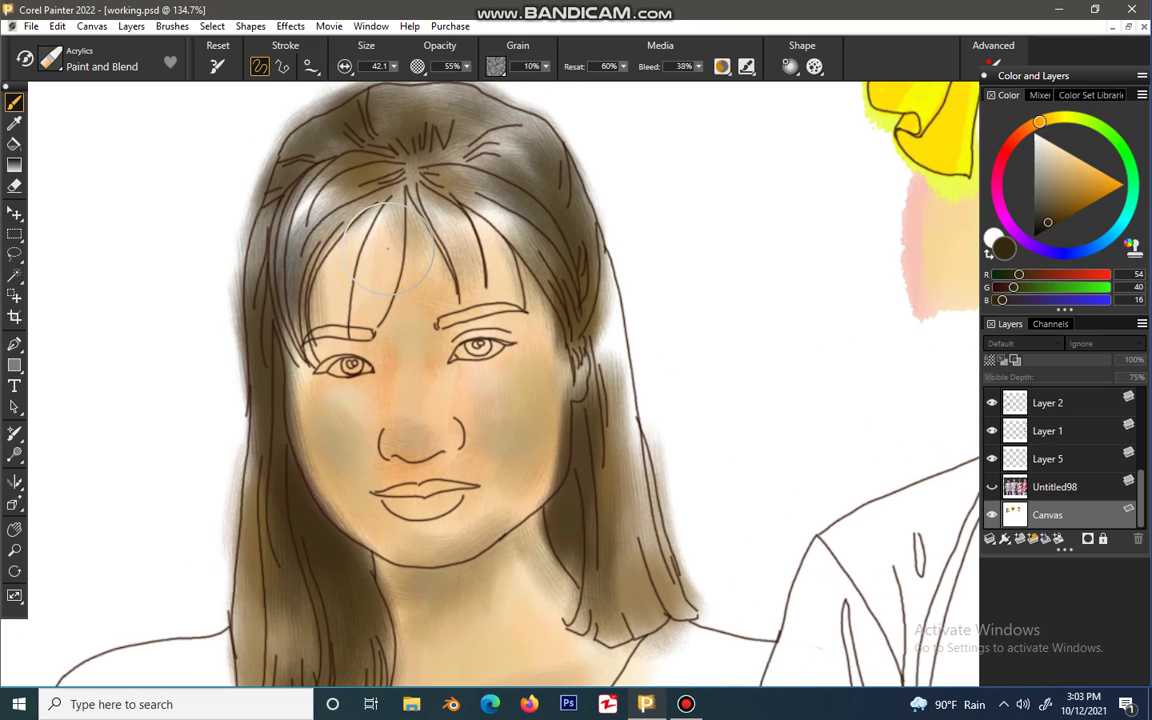
pyautogui.moveTo(356, 164); pyautogui.dragTo(350, 172)
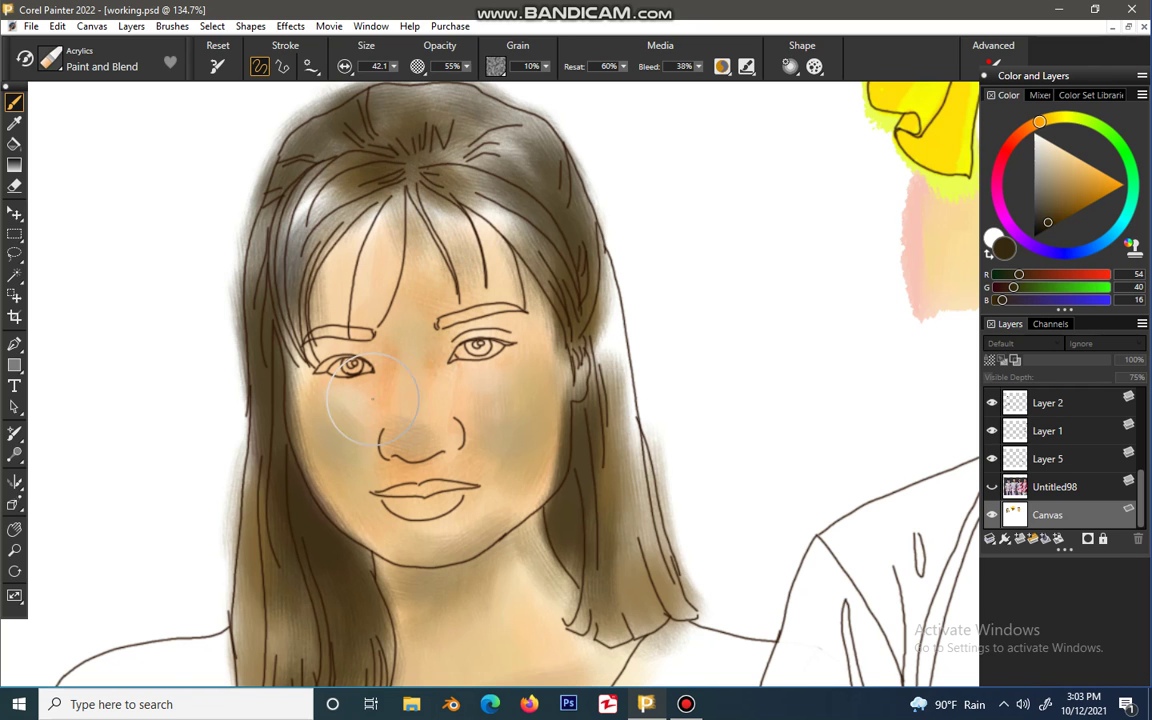
# Step: Sample the woman's cheek color, adjust it to a soft peach (RGB 234, 195, 164), and blend it over her cheeks and chin
pyautogui.scroll(3, 347, 386)
pyautogui.scroll(2, 414, 378)
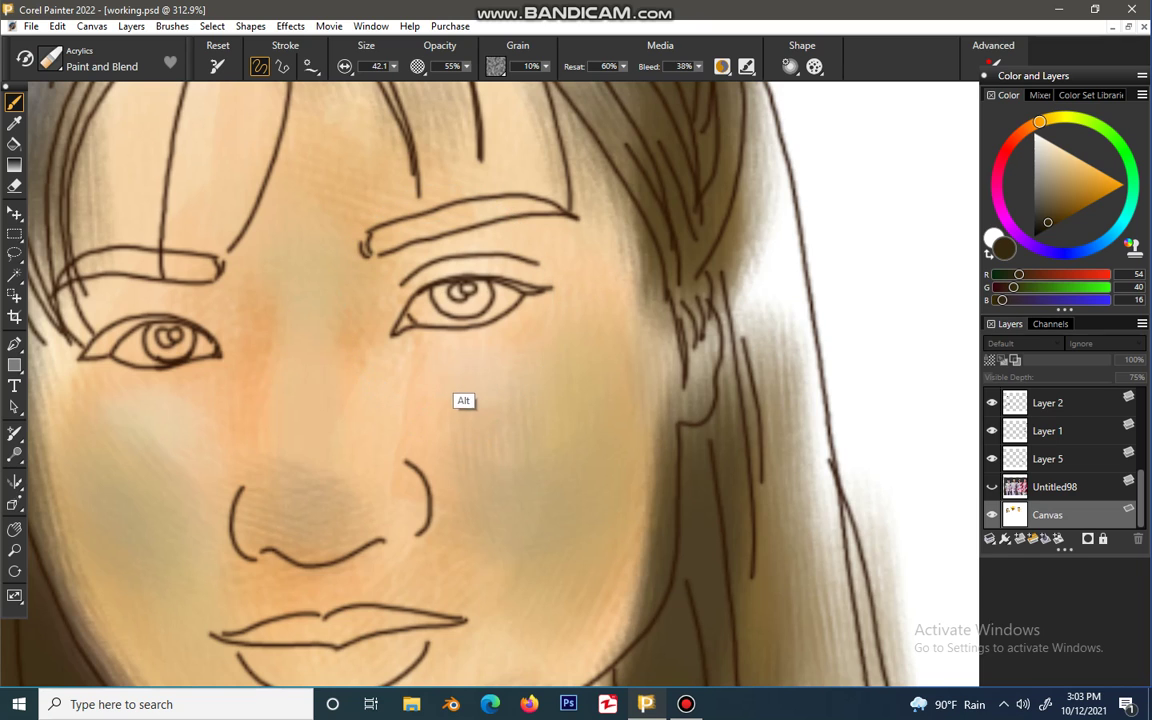
pyautogui.keyDown('alt'); pyautogui.click(461, 401); pyautogui.keyUp('alt')
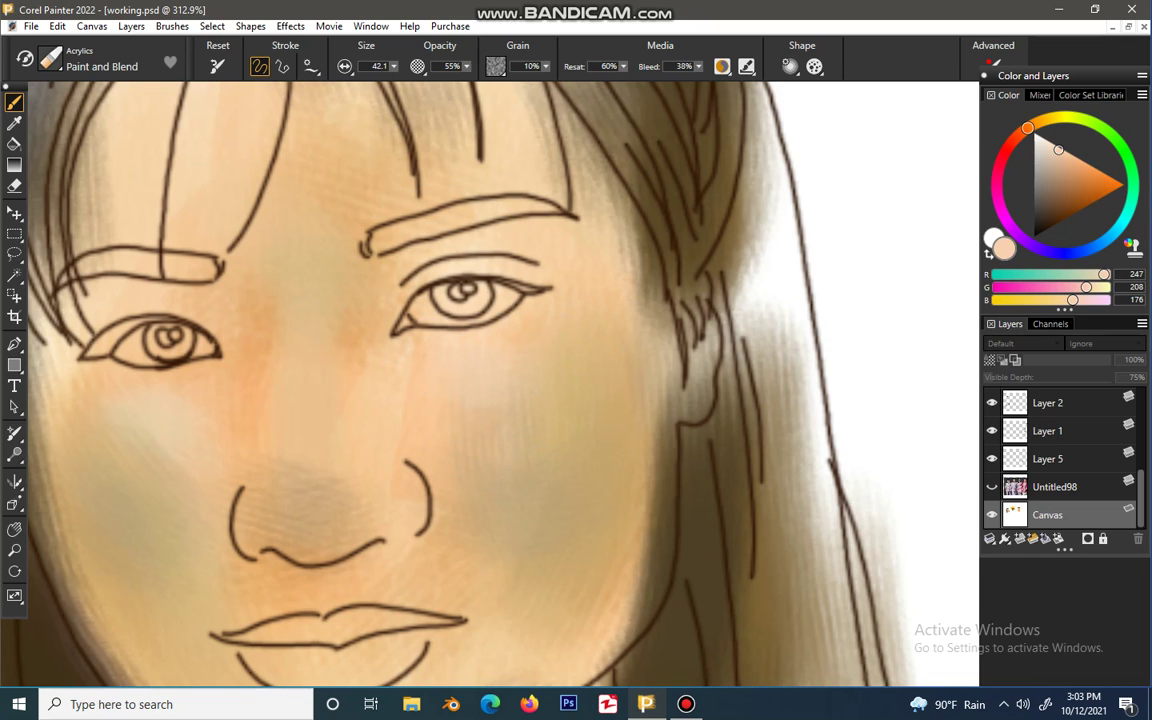
pyautogui.click(1068, 160)
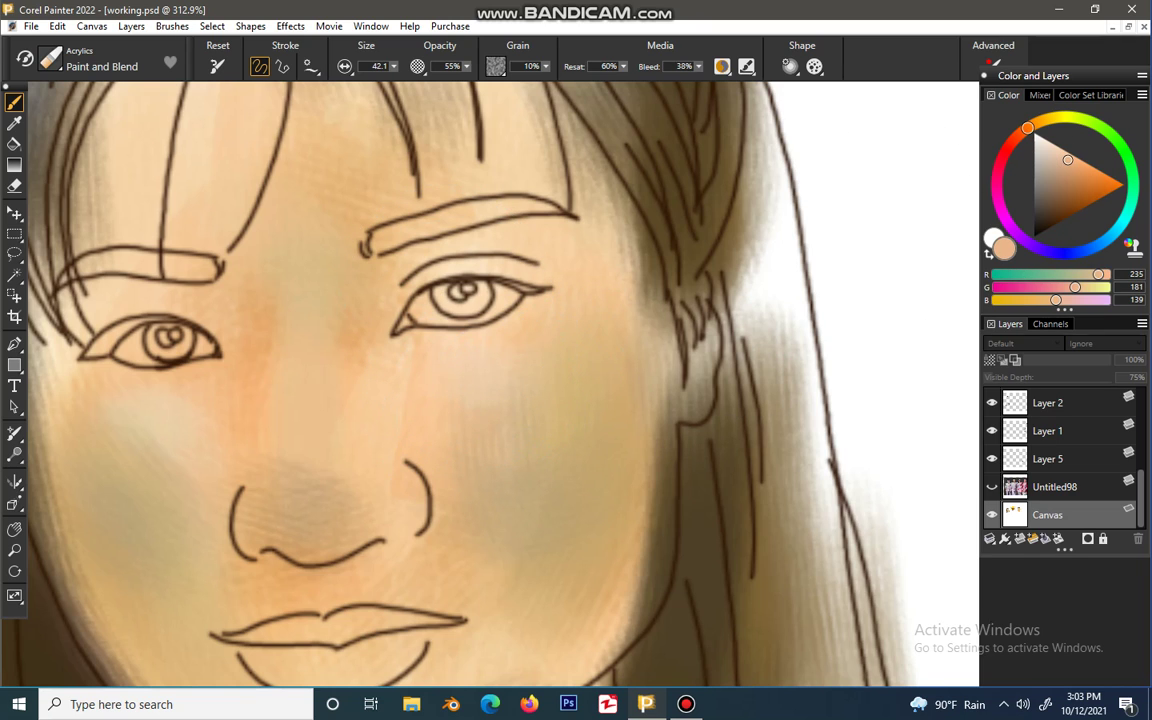
pyautogui.click(1057, 155)
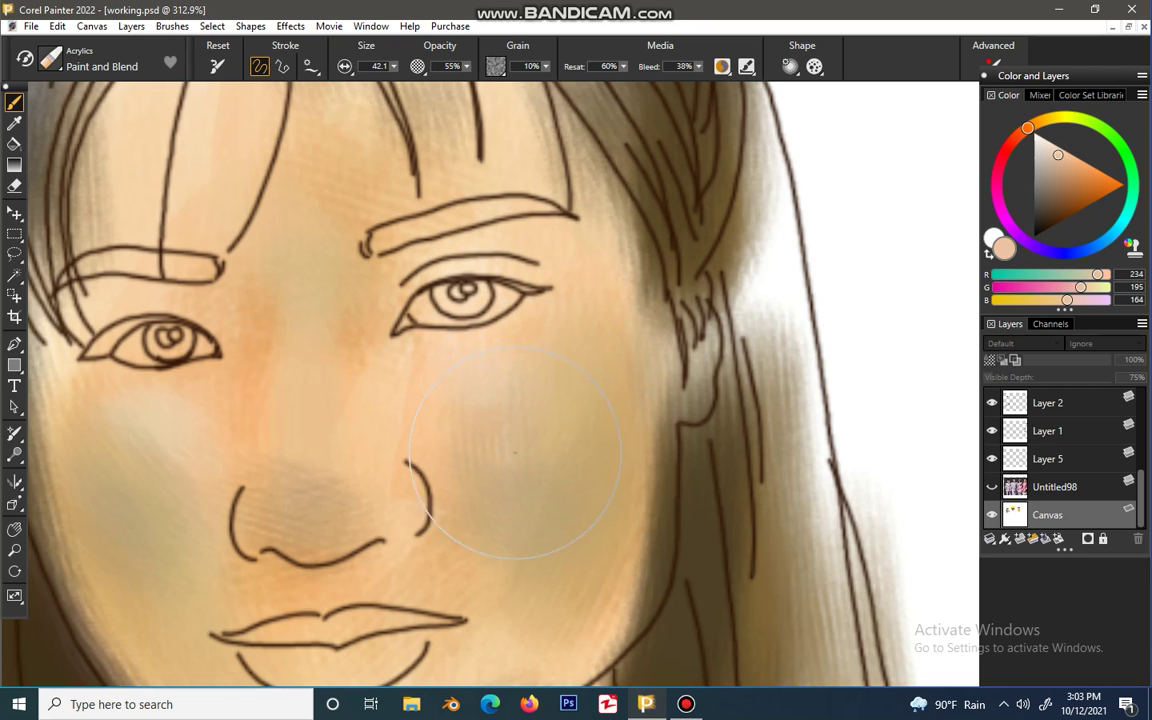
pyautogui.scroll(-5, 515, 453)
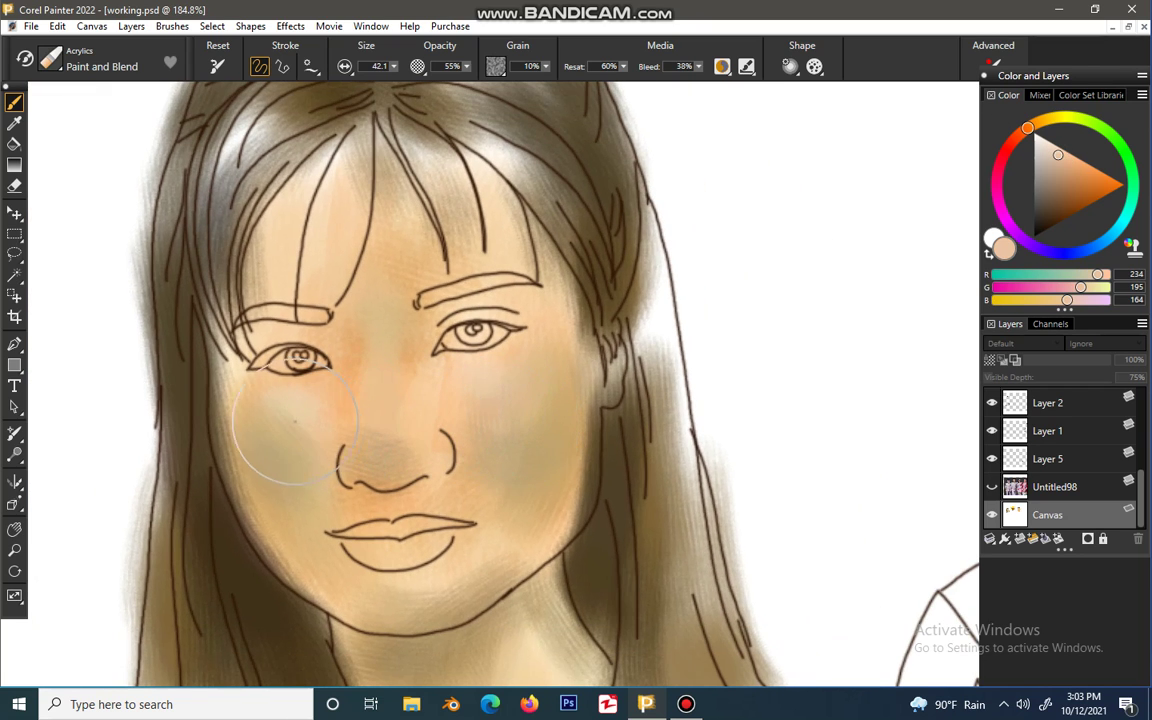
pyautogui.moveTo(295, 422)
pyautogui.mouseDown()
pyautogui.moveTo(244, 411)
pyautogui.moveTo(270, 386)
pyautogui.moveTo(322, 380)
pyautogui.moveTo(245, 370)
pyautogui.moveTo(270, 390)
pyautogui.moveTo(245, 375)
pyautogui.moveTo(289, 450)
pyautogui.moveTo(297, 390)
pyautogui.moveTo(254, 427)
pyautogui.moveTo(306, 430)
pyautogui.mouseUp()
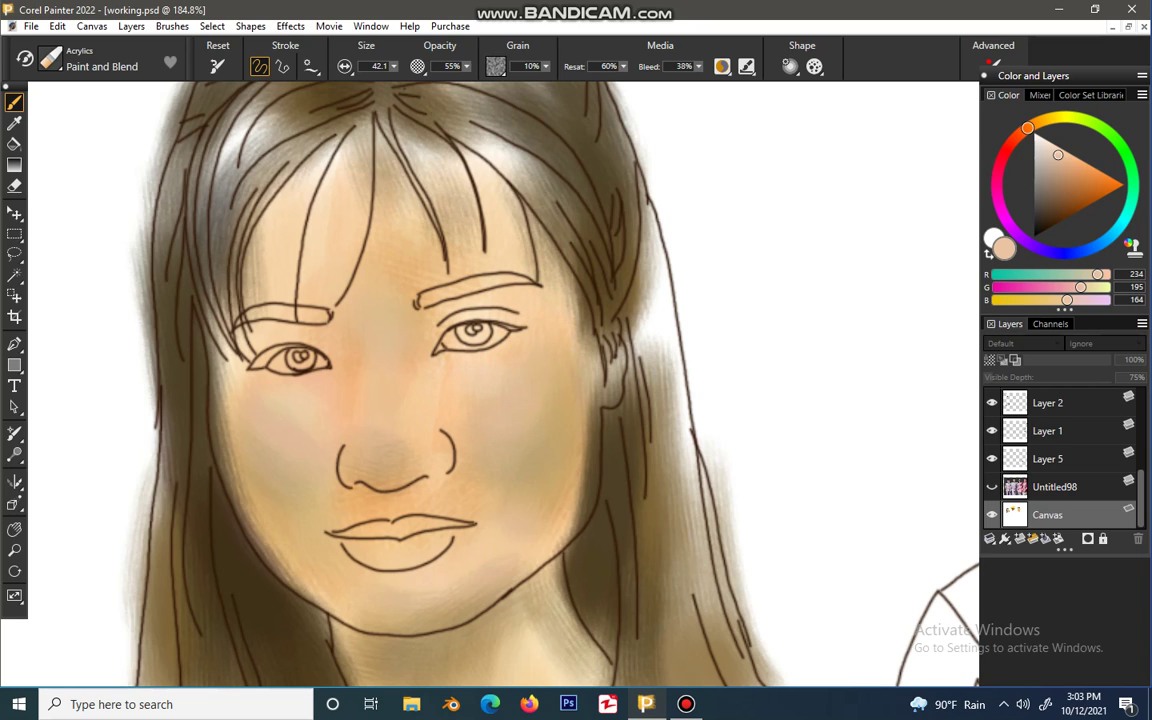
# Step: Reduce the brush size to 12.8, shade around the bridge of the woman's nose, and pick a tan color (RGB 201, 139, 91)
pyautogui.click(394, 66)
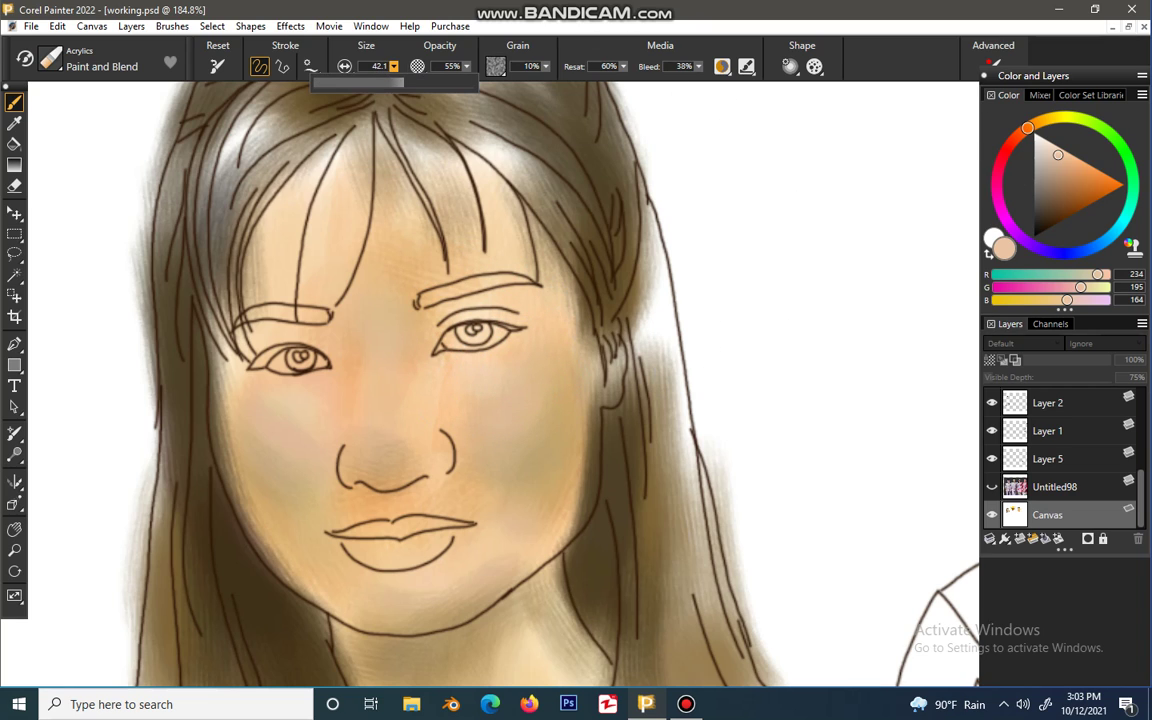
pyautogui.moveTo(404, 83); pyautogui.dragTo(376, 83)
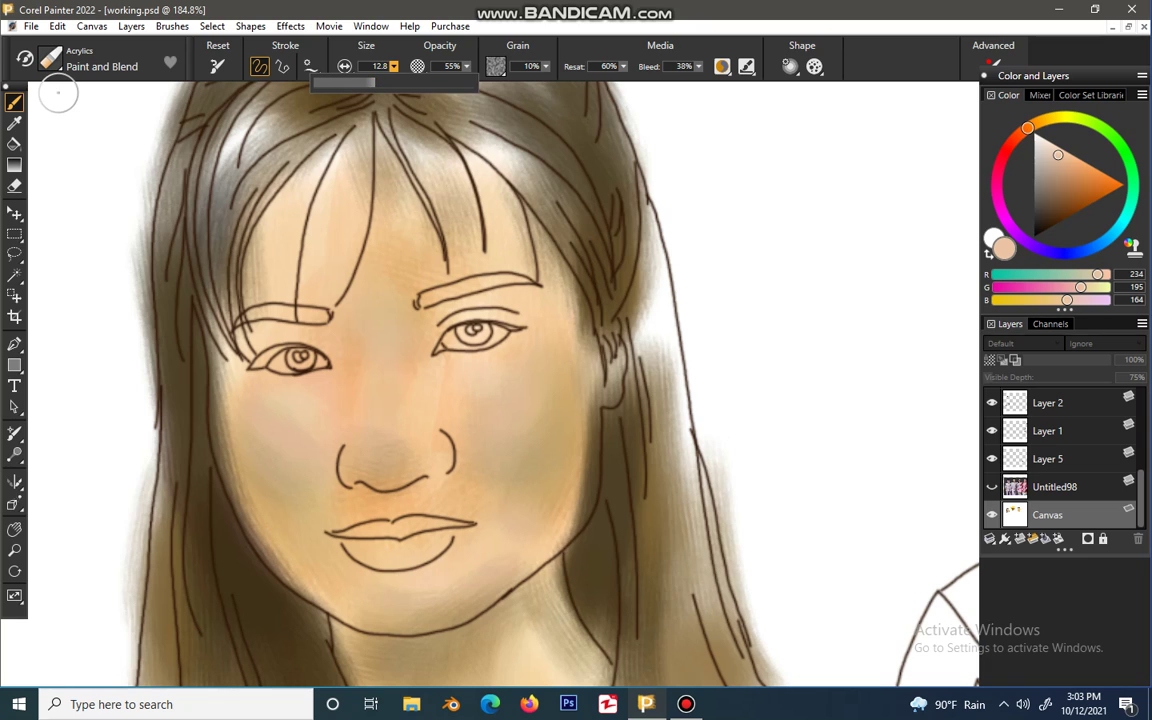
pyautogui.click(1060, 175)
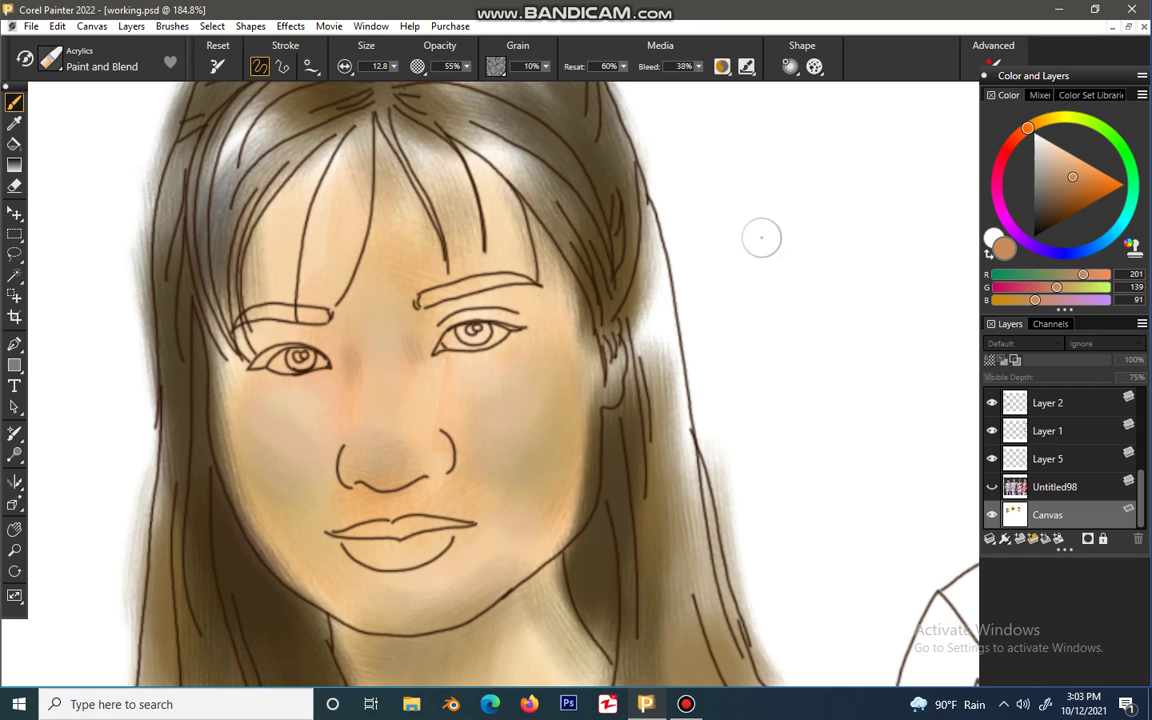
# Step: Sample a tan skin tone (RGB 202, 164, 108) from the woman's cheek and smooth the shading along her cheek and jaw edges
pyautogui.keyDown('alt'); pyautogui.click(365, 345); pyautogui.keyUp('alt')
pyautogui.press('alt')
pyautogui.keyDown('alt'); pyautogui.click(574, 474); pyautogui.keyUp('alt')
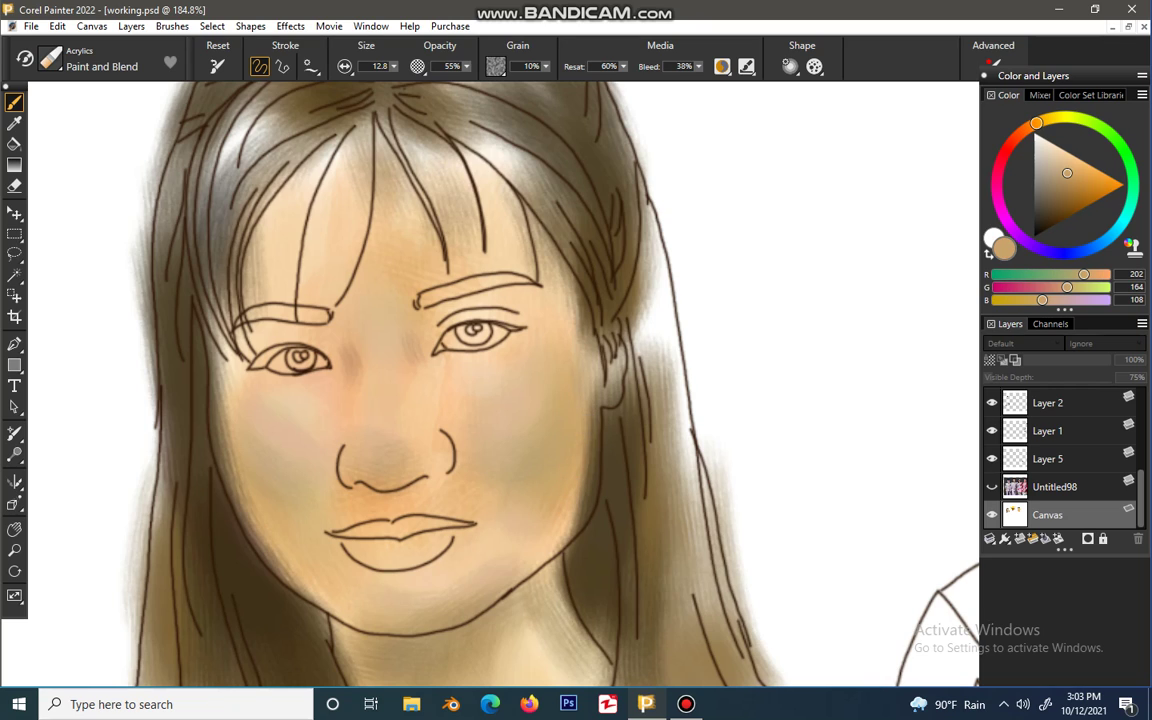
pyautogui.moveTo(595, 455); pyautogui.dragTo(581, 524)
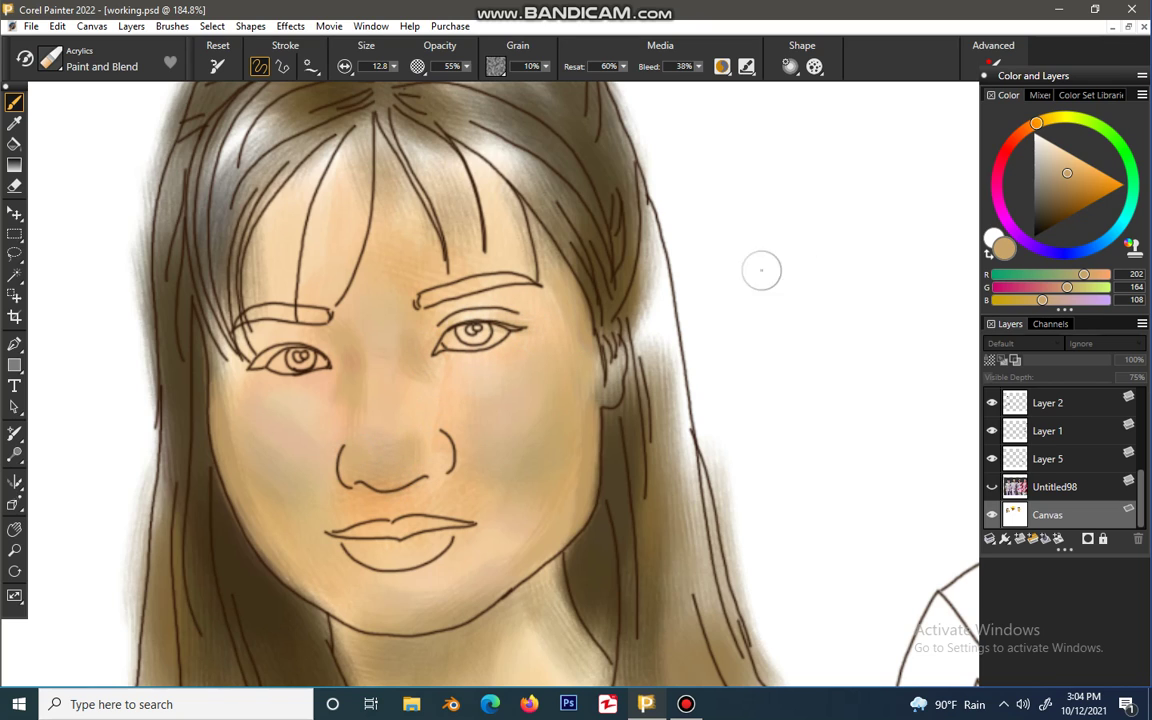
# Step: Tint the skin around both of the woman's eyes with salmon pink (RGB 231, 144, 111) and sample light peach (RGB 237, 197, 157) from her cheek
pyautogui.click(1064, 181)
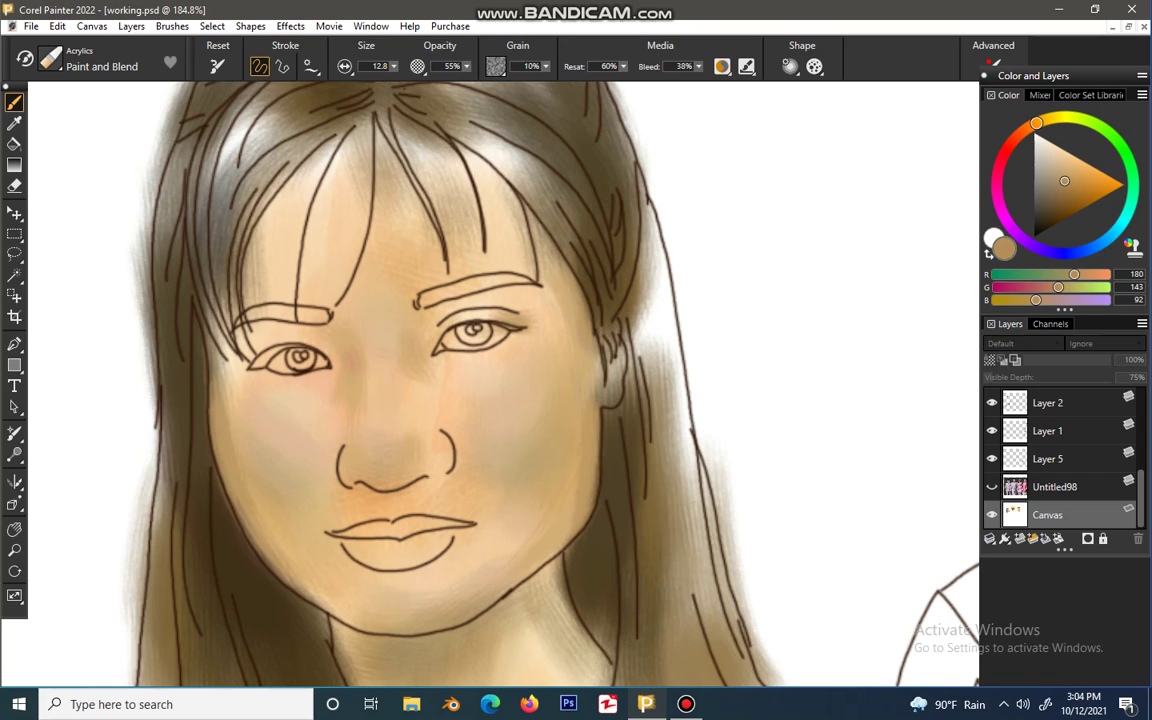
pyautogui.click(1018, 135)
pyautogui.click(1065, 162)
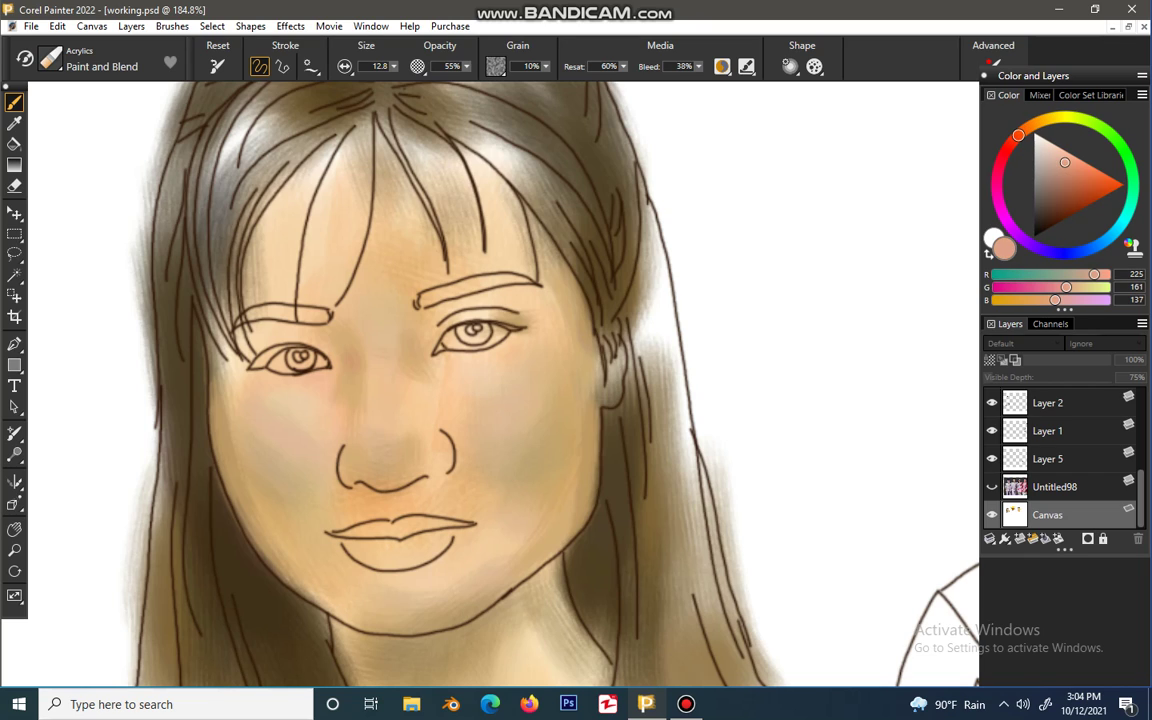
pyautogui.click(1076, 166)
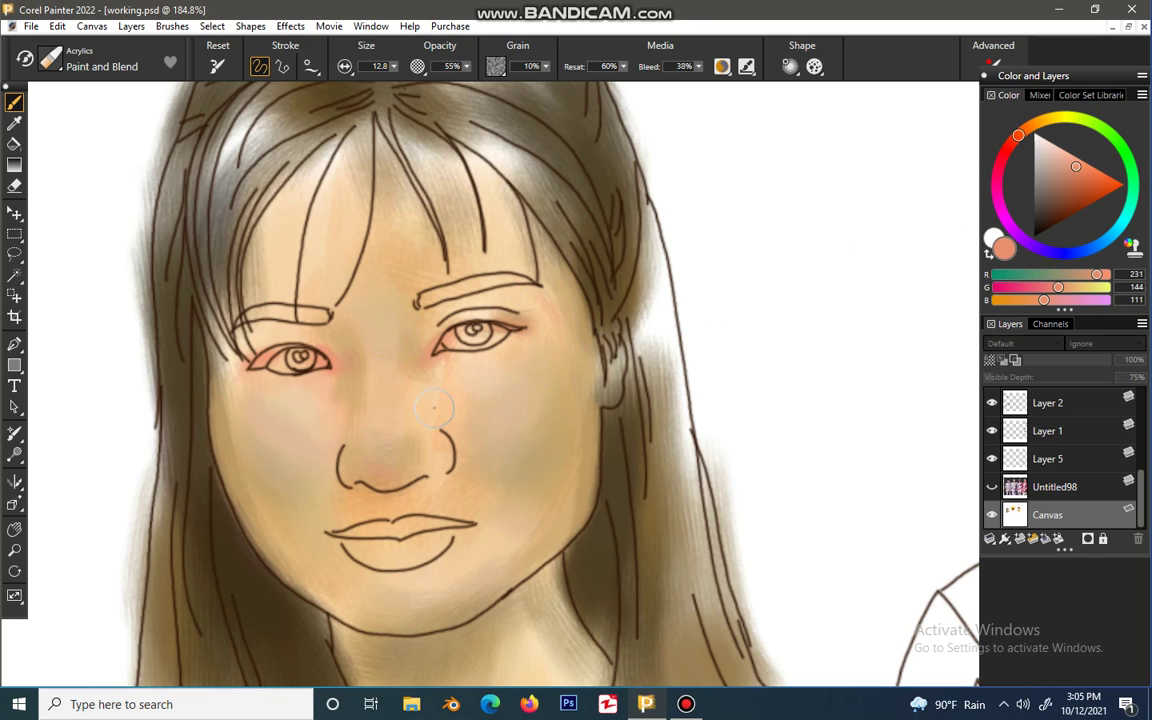
pyautogui.keyDown('alt'); pyautogui.click(335, 424); pyautogui.keyUp('alt')
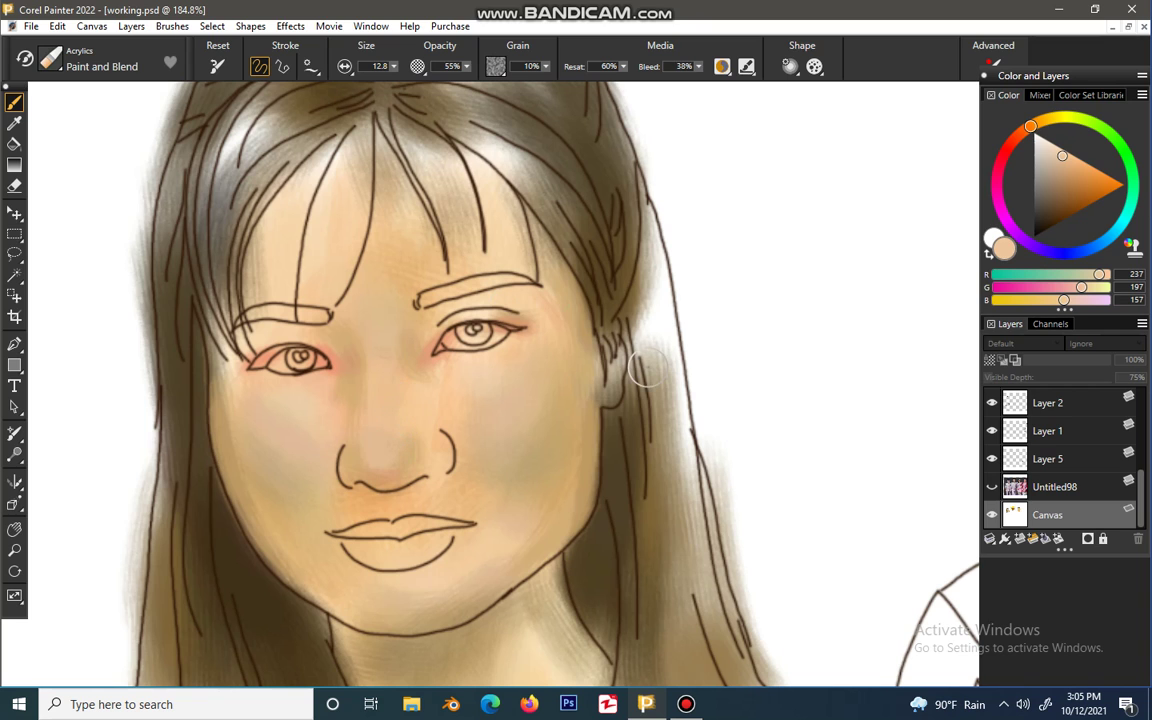
# Step: Move the woman's reference photo from below her portrait to beside it, over the painted man
pyautogui.hotkey('ctrl', '-')
pyautogui.hotkey('ctrl', '-')
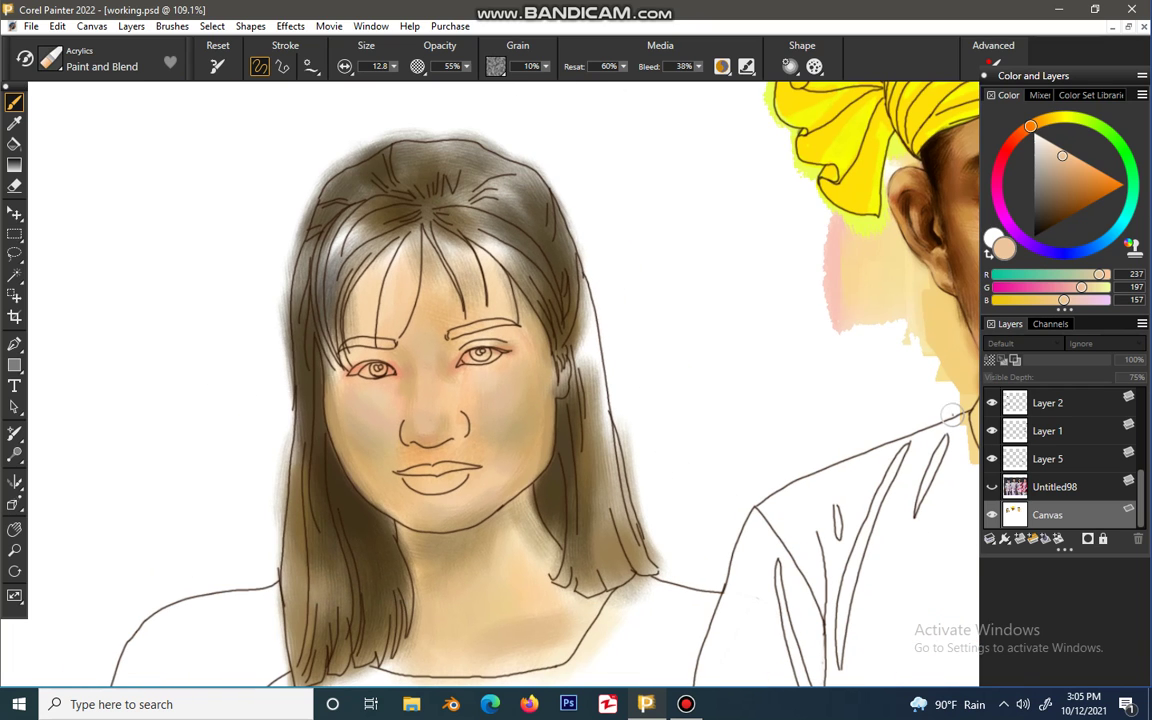
pyautogui.scroll(2, 1060, 460)
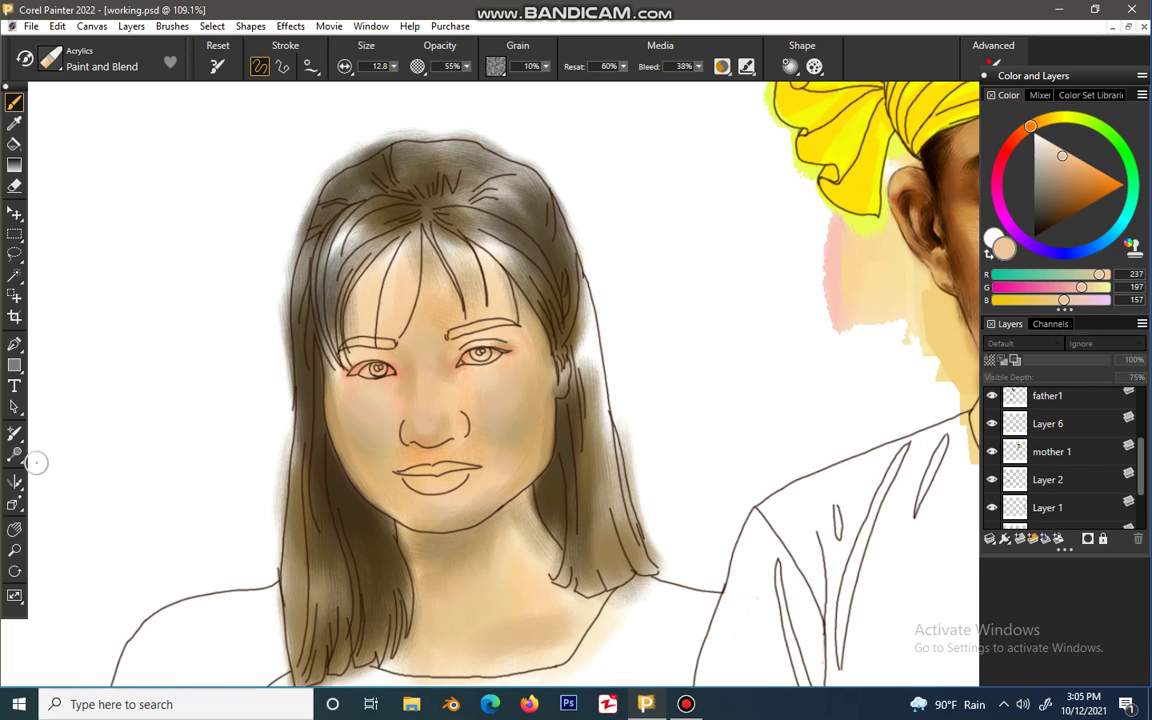
pyautogui.scroll(2, 707, 466)
pyautogui.scroll(3, 1060, 460)
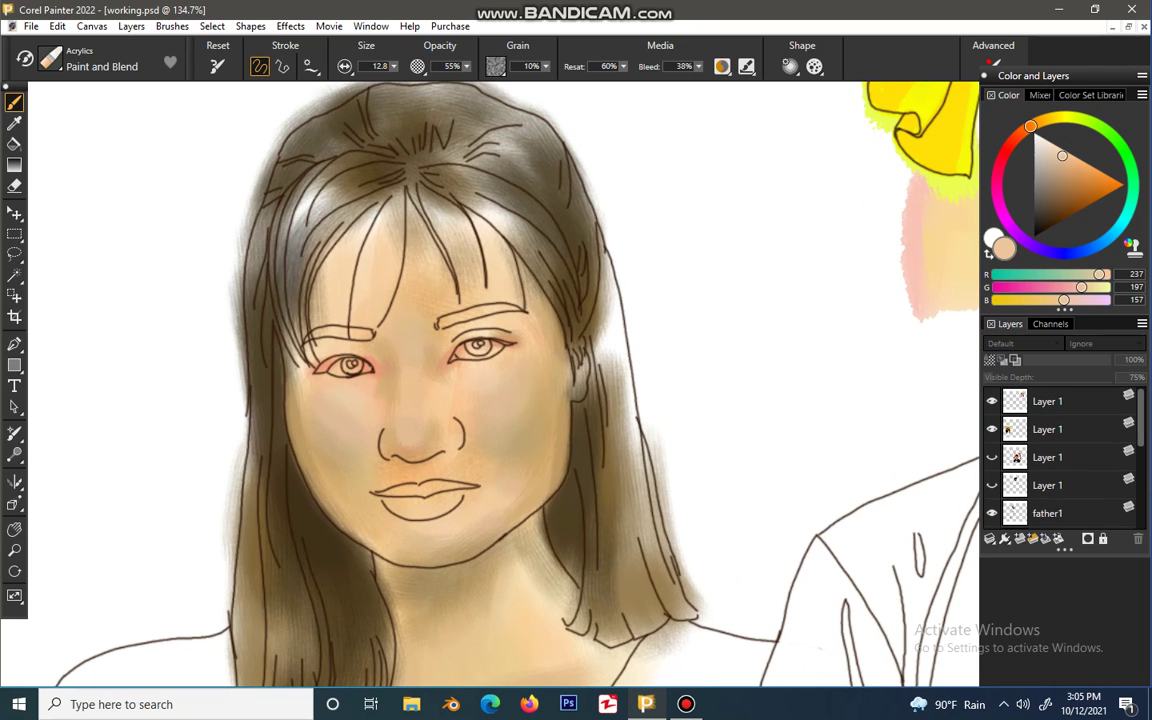
pyautogui.hotkey('ctrl', '-')
pyautogui.hotkey('ctrl', '-')
pyautogui.hotkey('ctrl', '-')
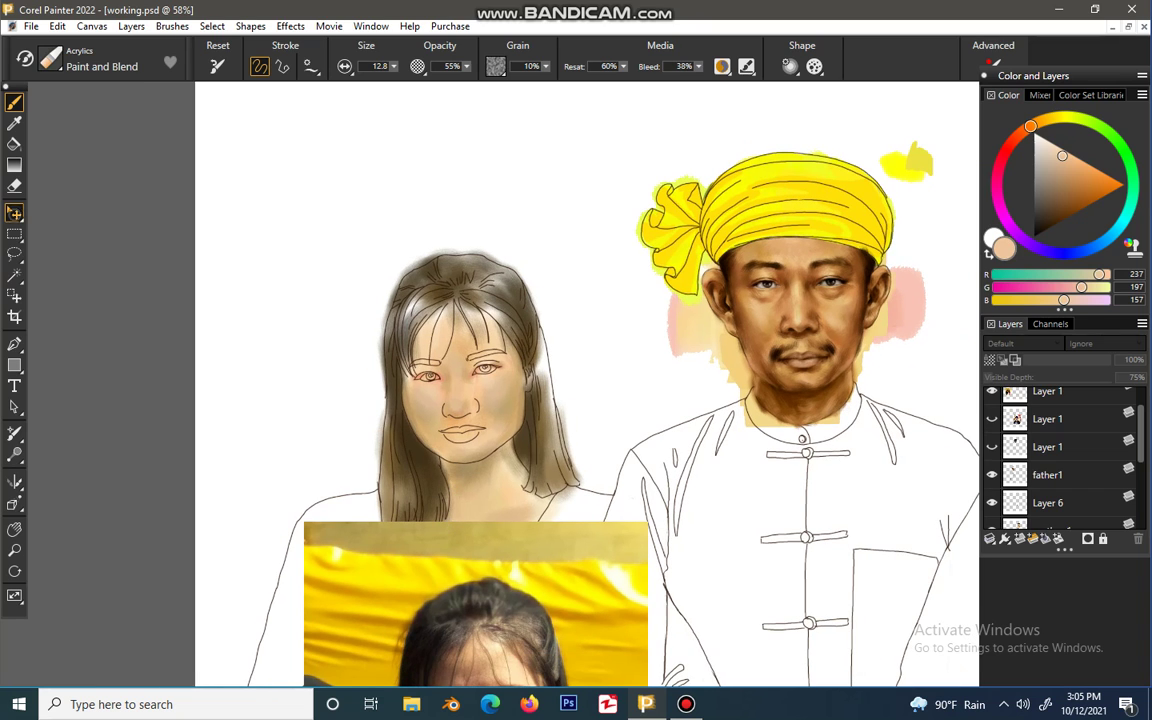
pyautogui.click(14, 213)
pyautogui.moveTo(475, 600); pyautogui.dragTo(750, 235)
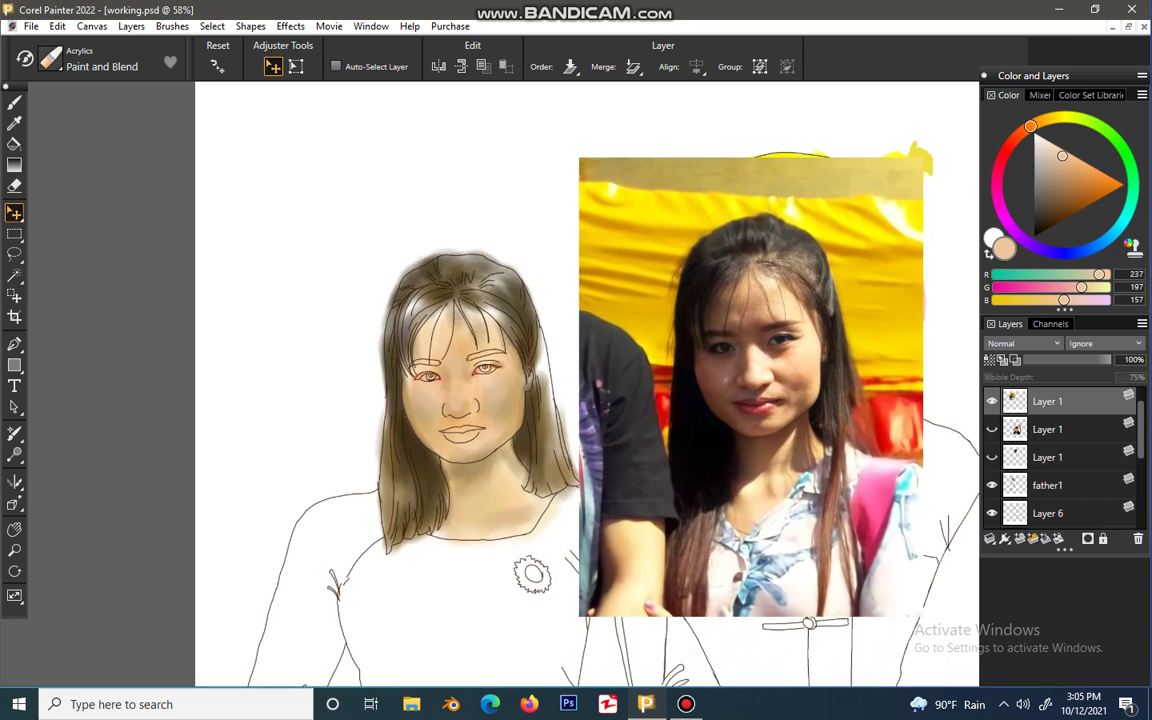